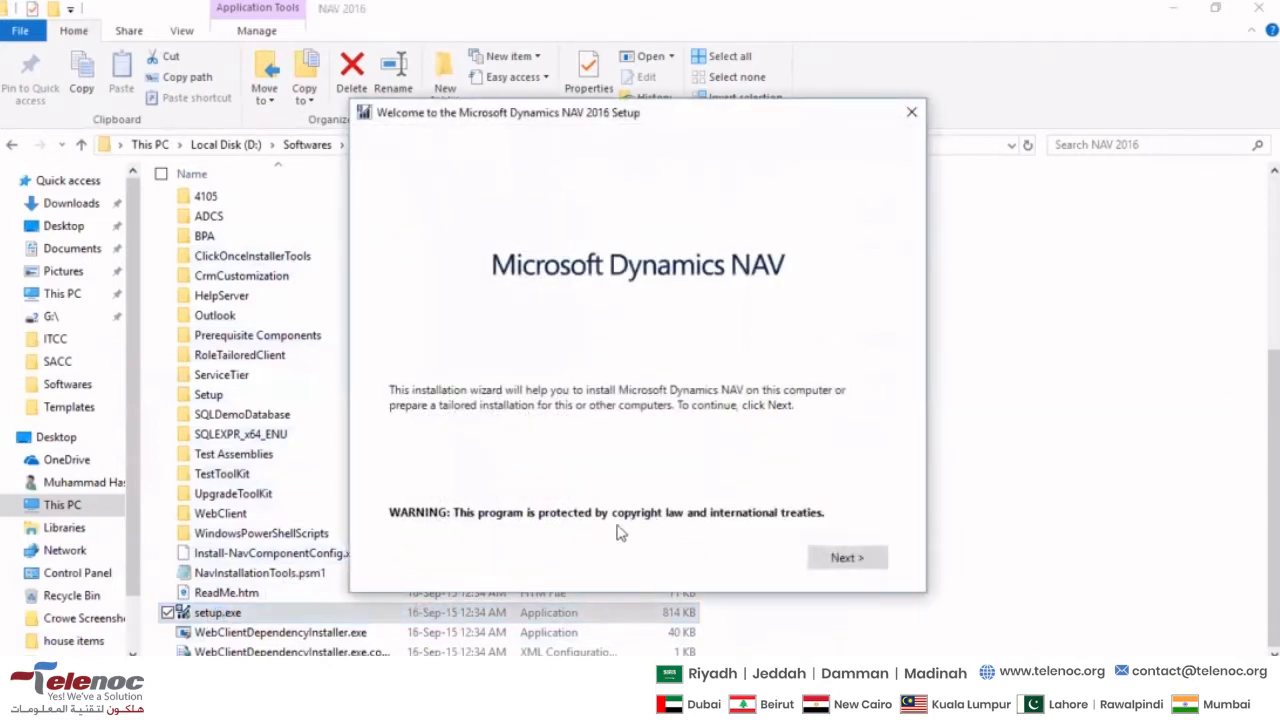
- Accept the Microsoft Software License Terms and choose the Custom installation option
click(846, 562)
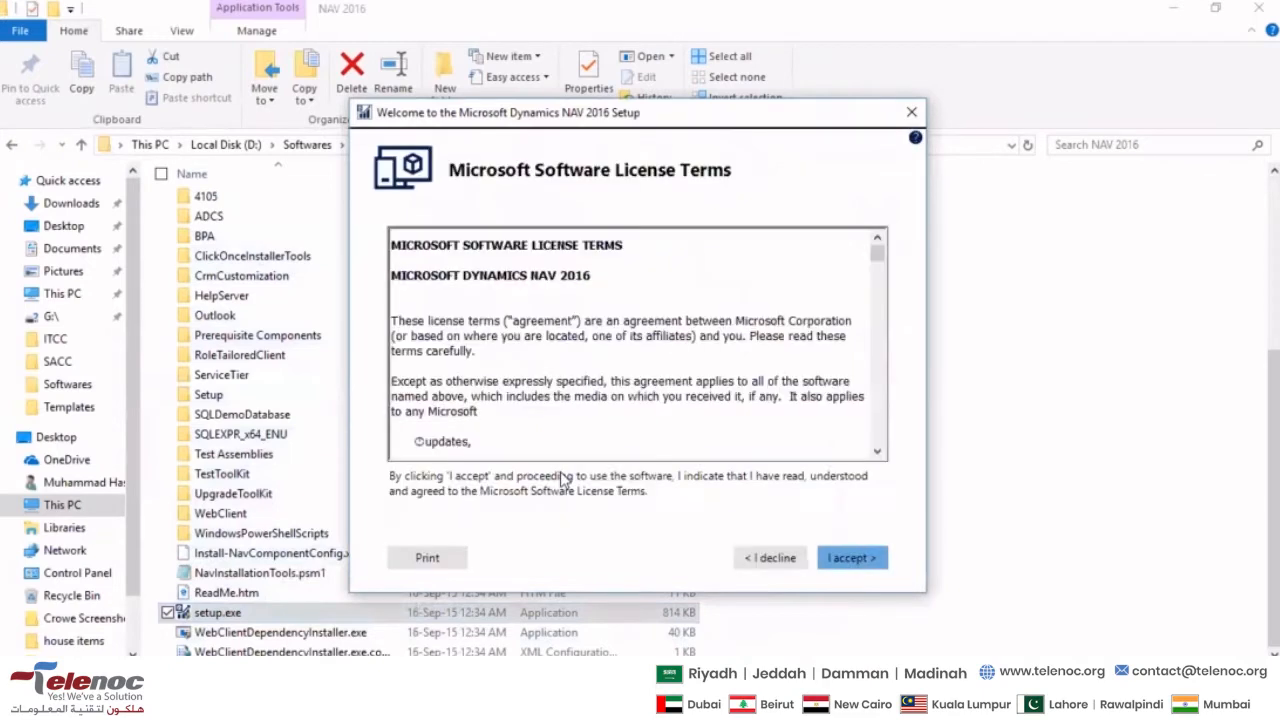
click(846, 559)
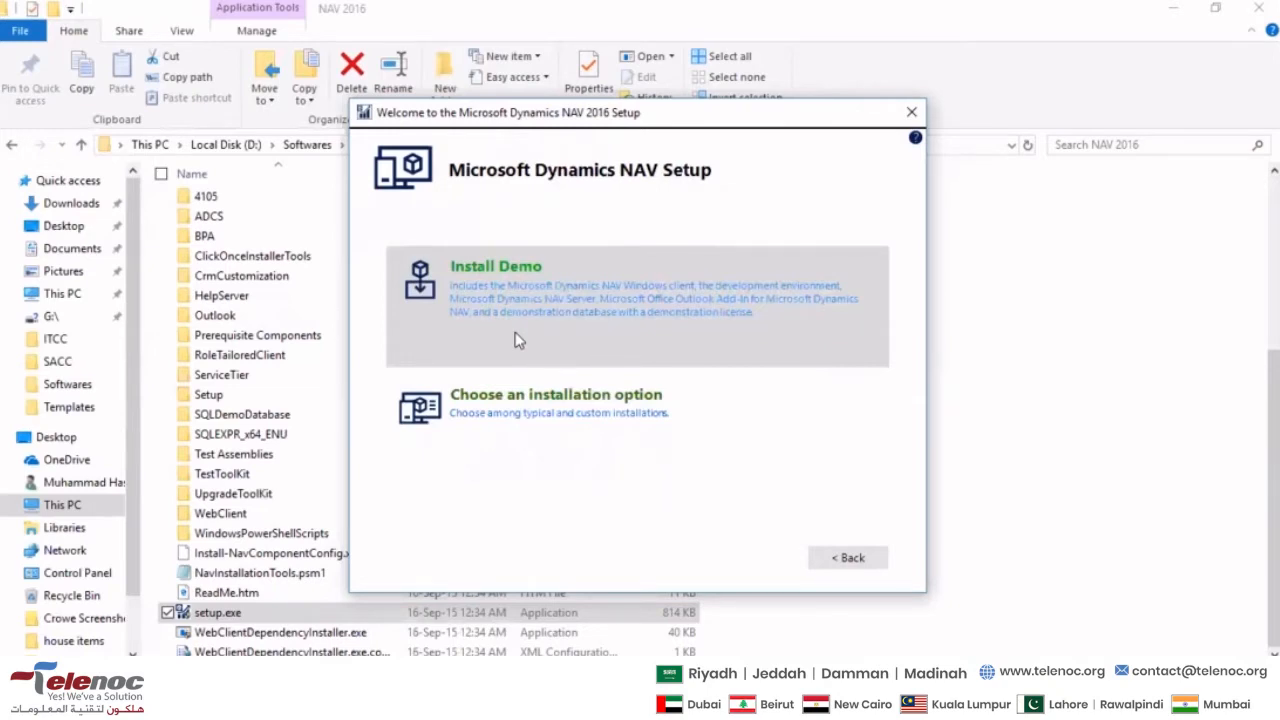
click(518, 340)
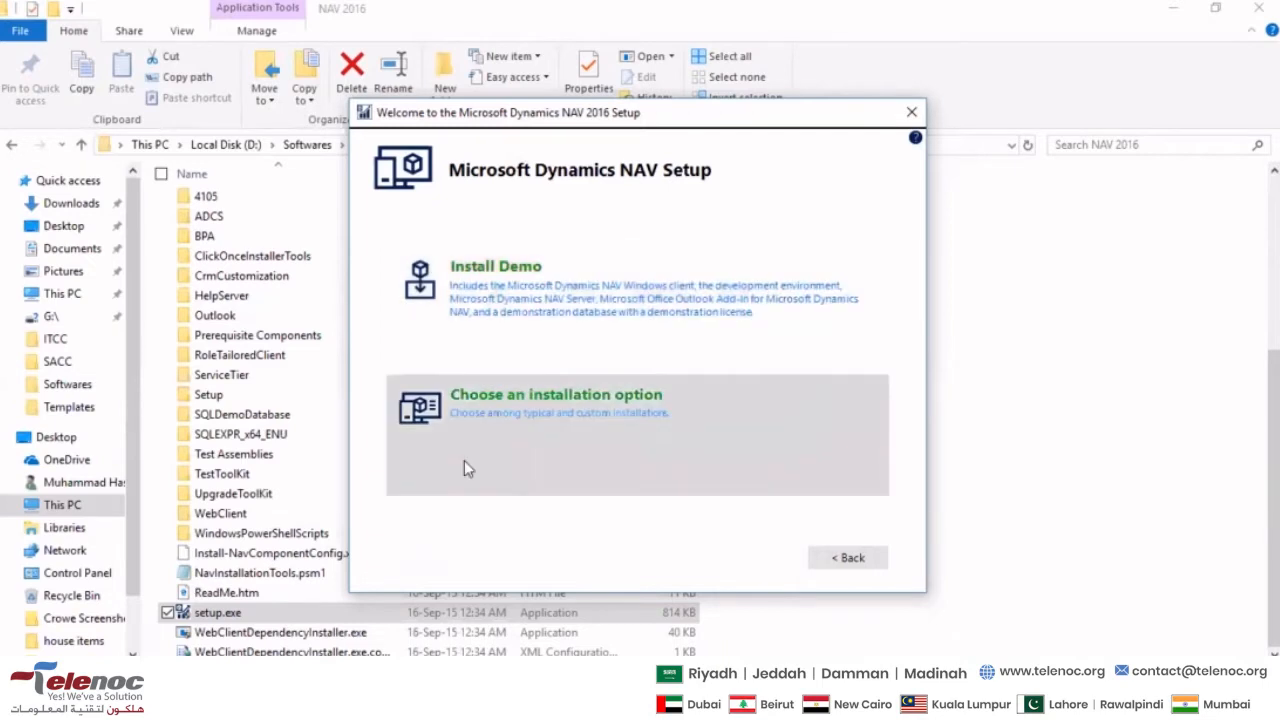
click(524, 439)
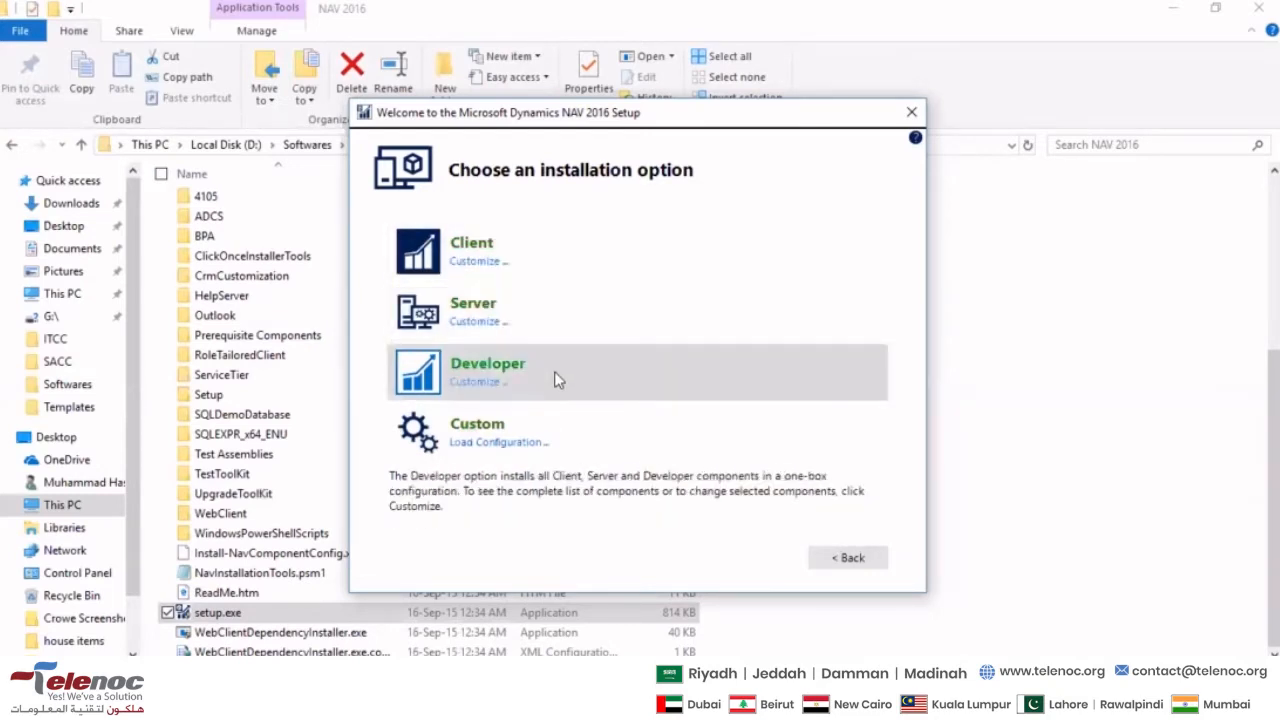
click(412, 438)
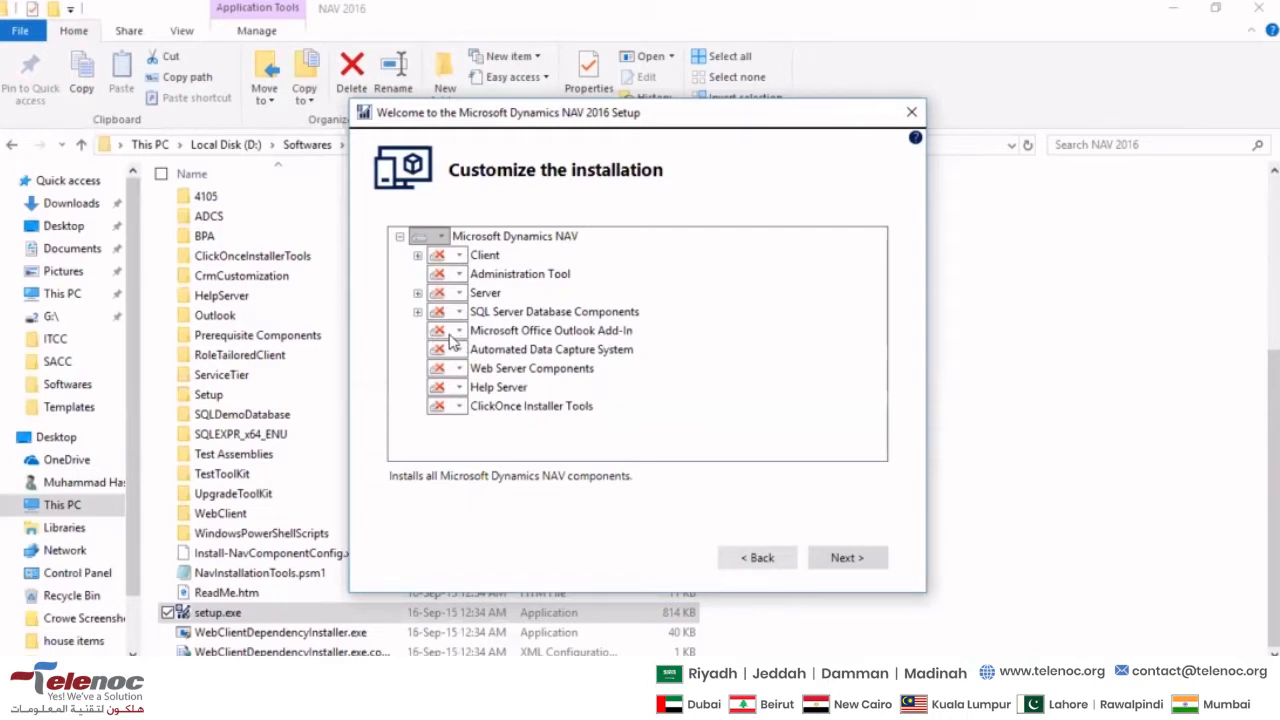
- Set the Client feature to Run all from My Computer and the Administration Tool to Run from My Computer
click(456, 257)
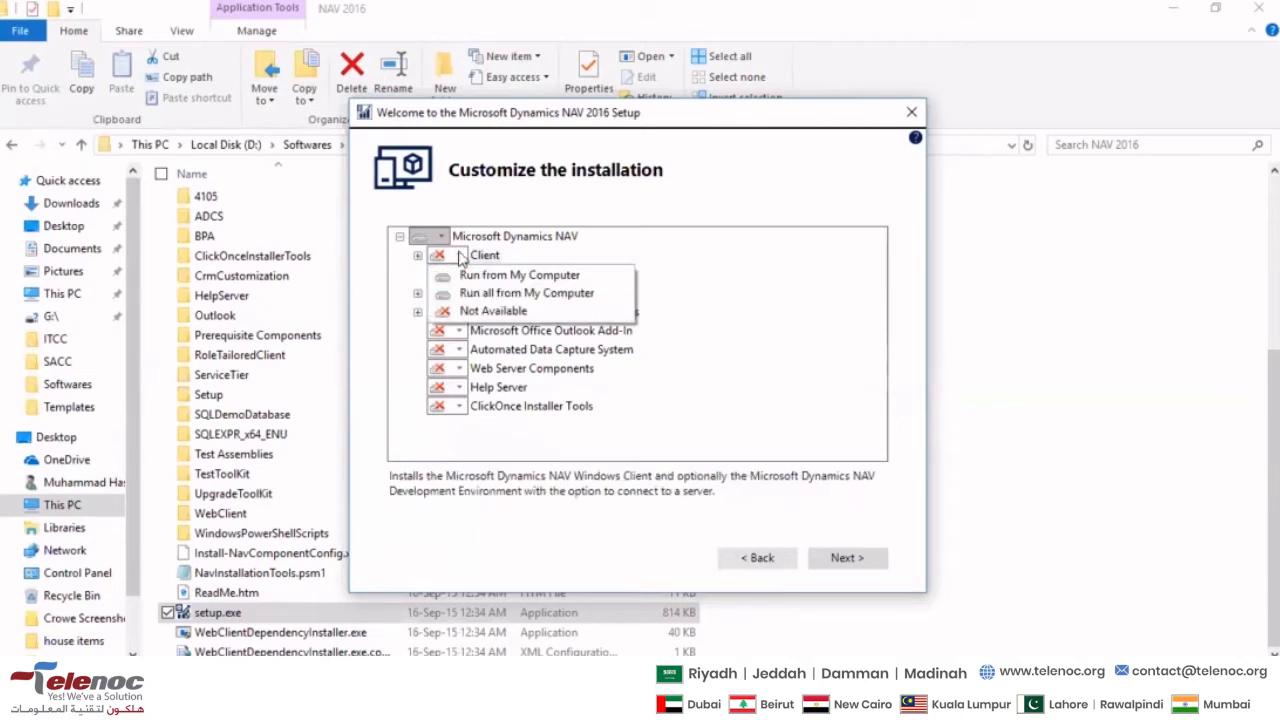
click(460, 258)
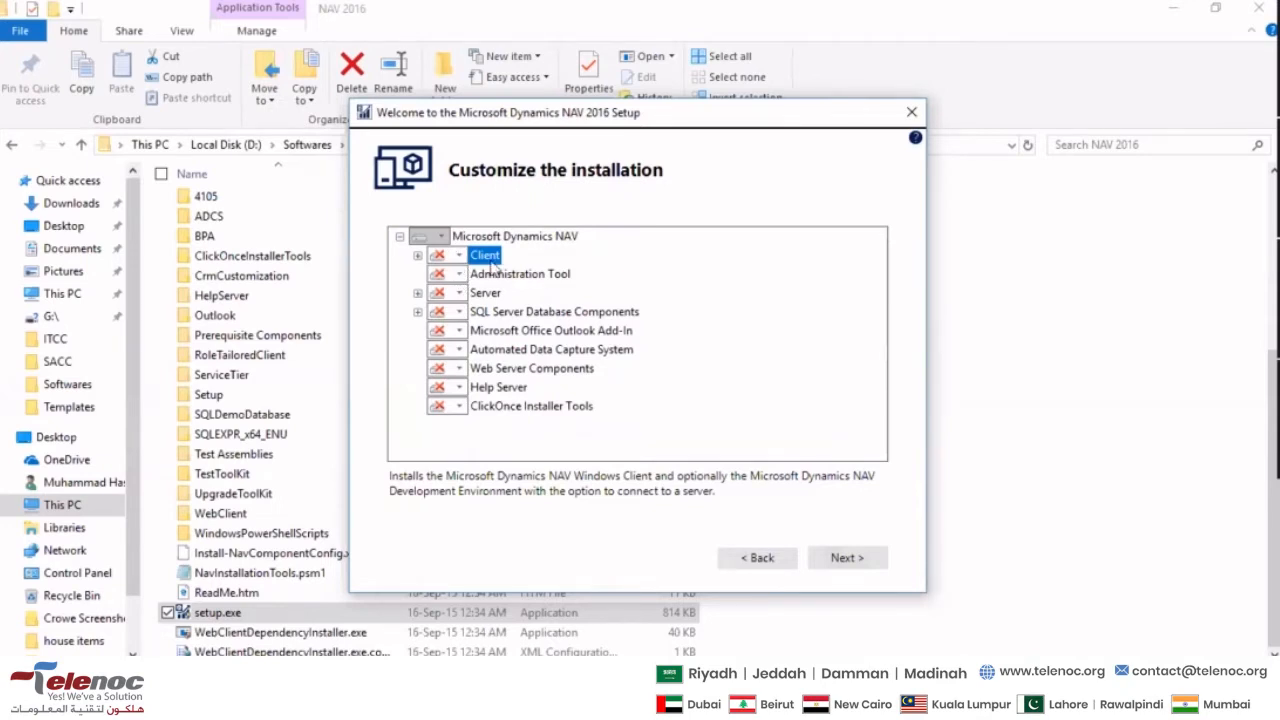
click(460, 256)
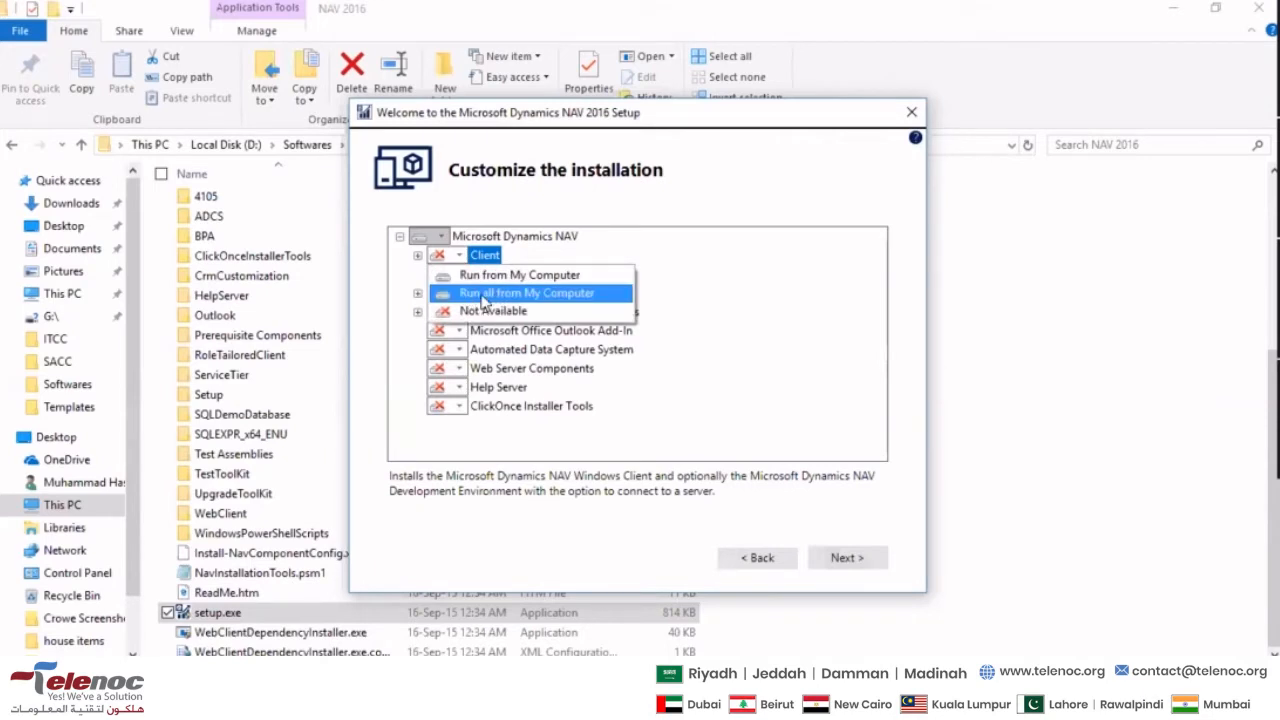
click(466, 292)
click(460, 274)
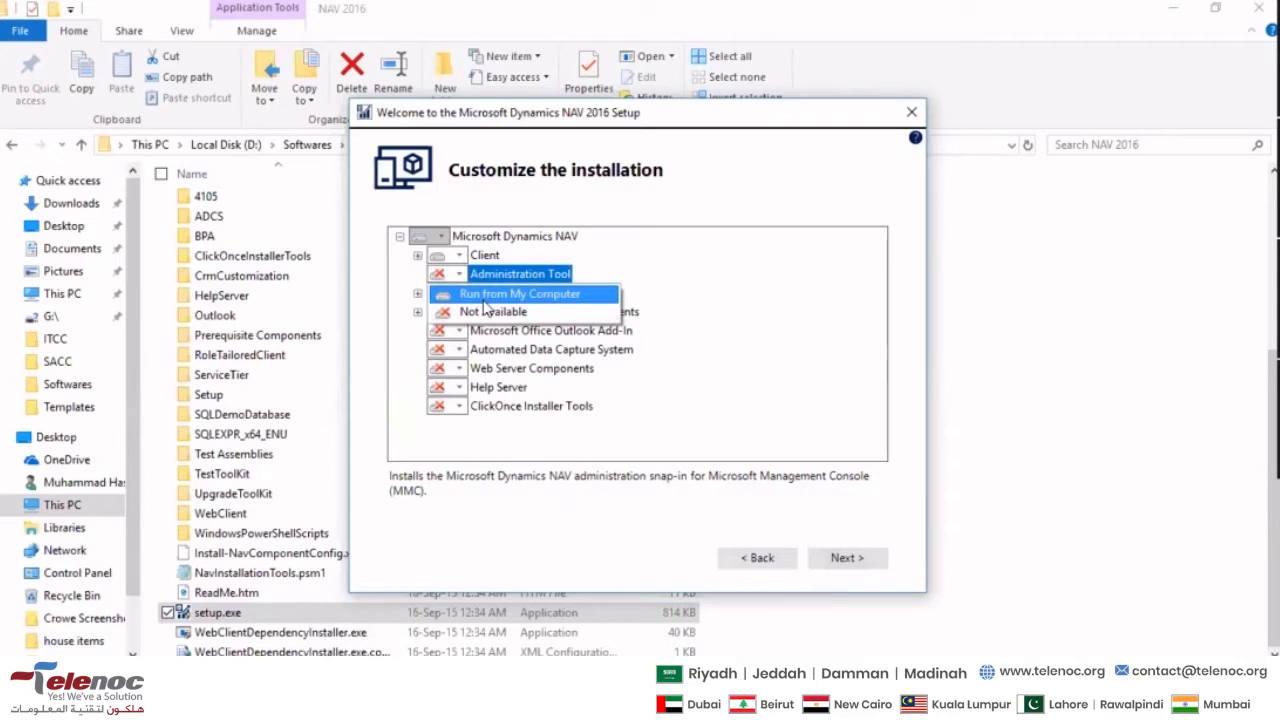
click(484, 298)
- Set the Server and SQL Server Database Components features to Run all from My Computer
click(460, 293)
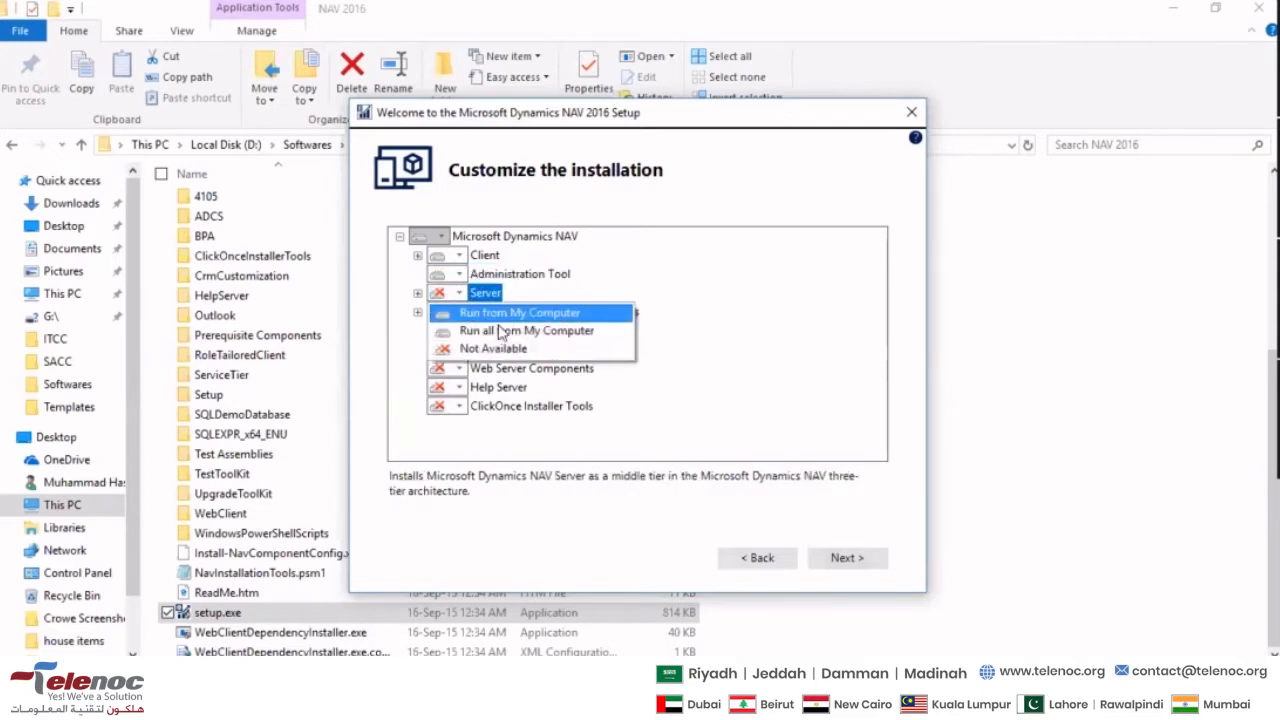
click(517, 333)
click(459, 312)
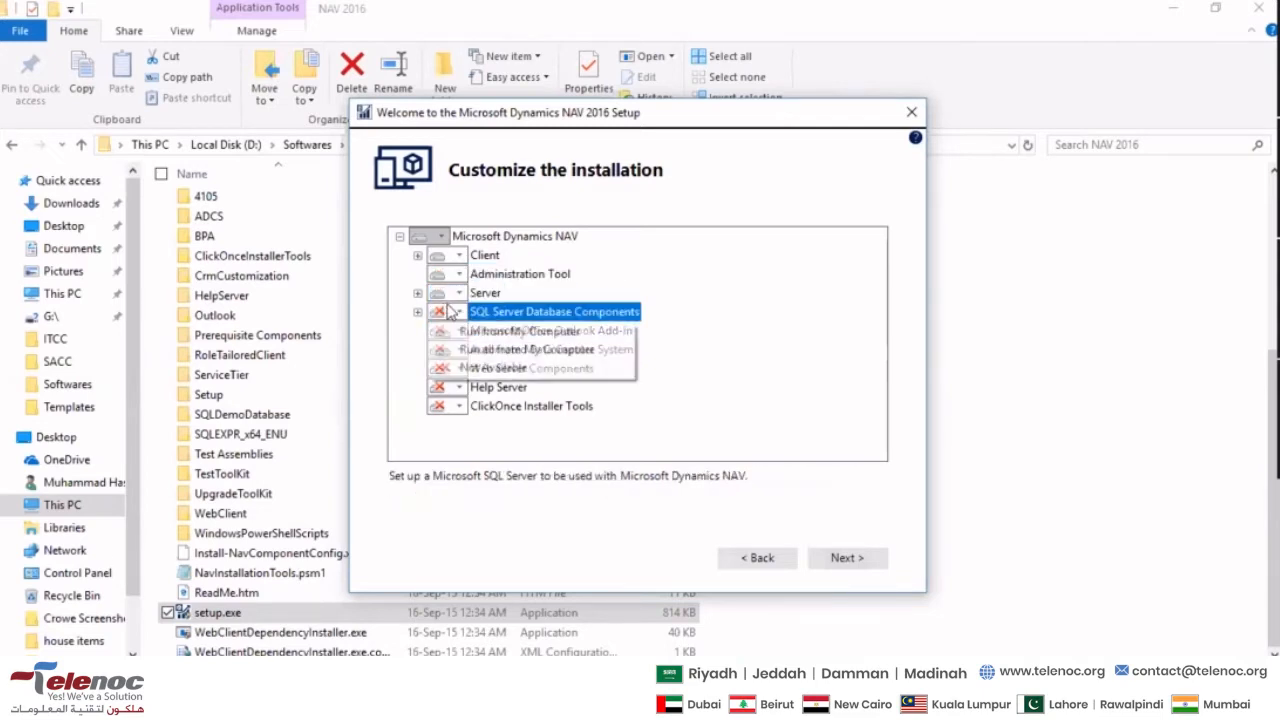
click(500, 350)
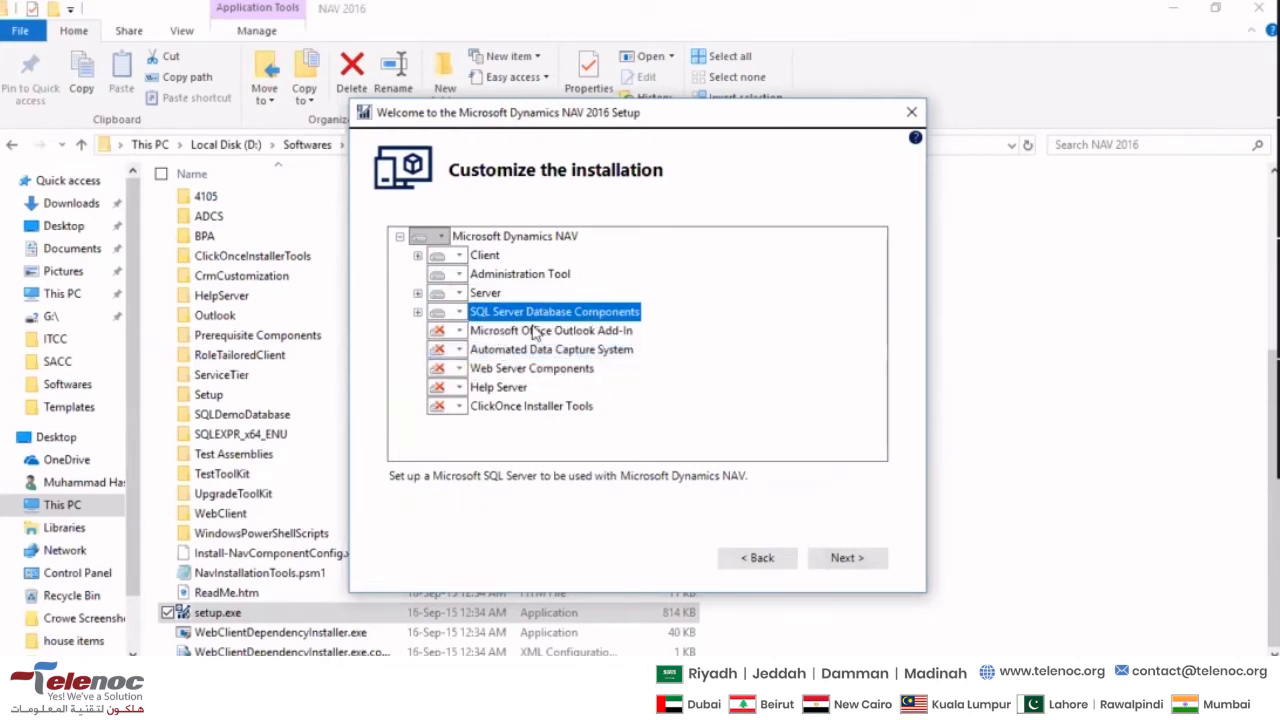
- Review the install choices offered for the Client, Administration Tool, Server and SQL Server Database Components features
click(536, 324)
click(512, 317)
click(460, 292)
click(460, 276)
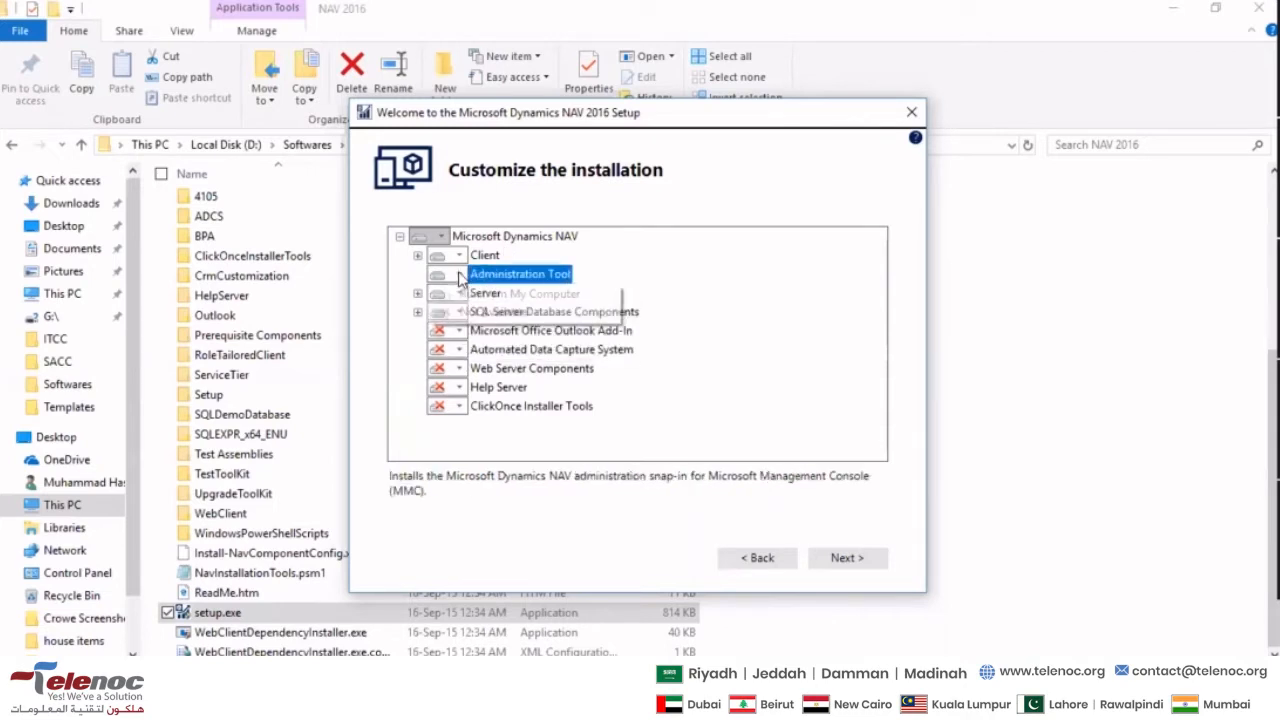
click(459, 276)
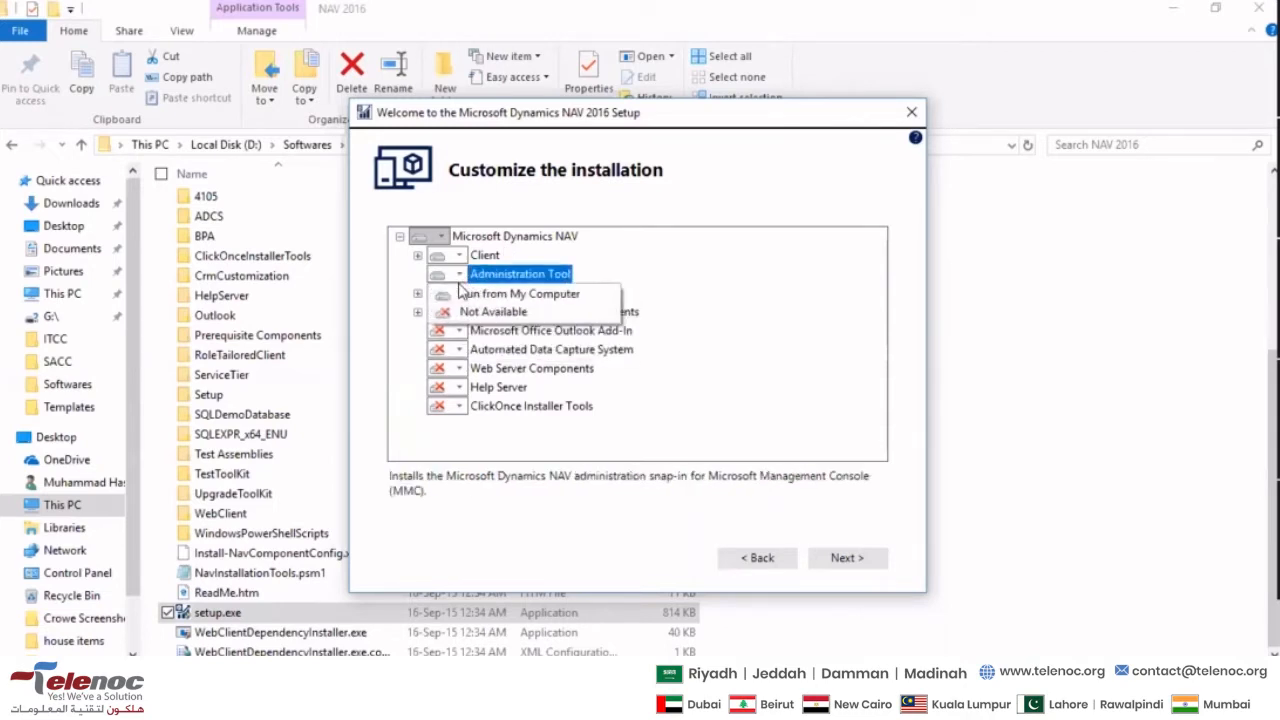
click(408, 290)
click(443, 293)
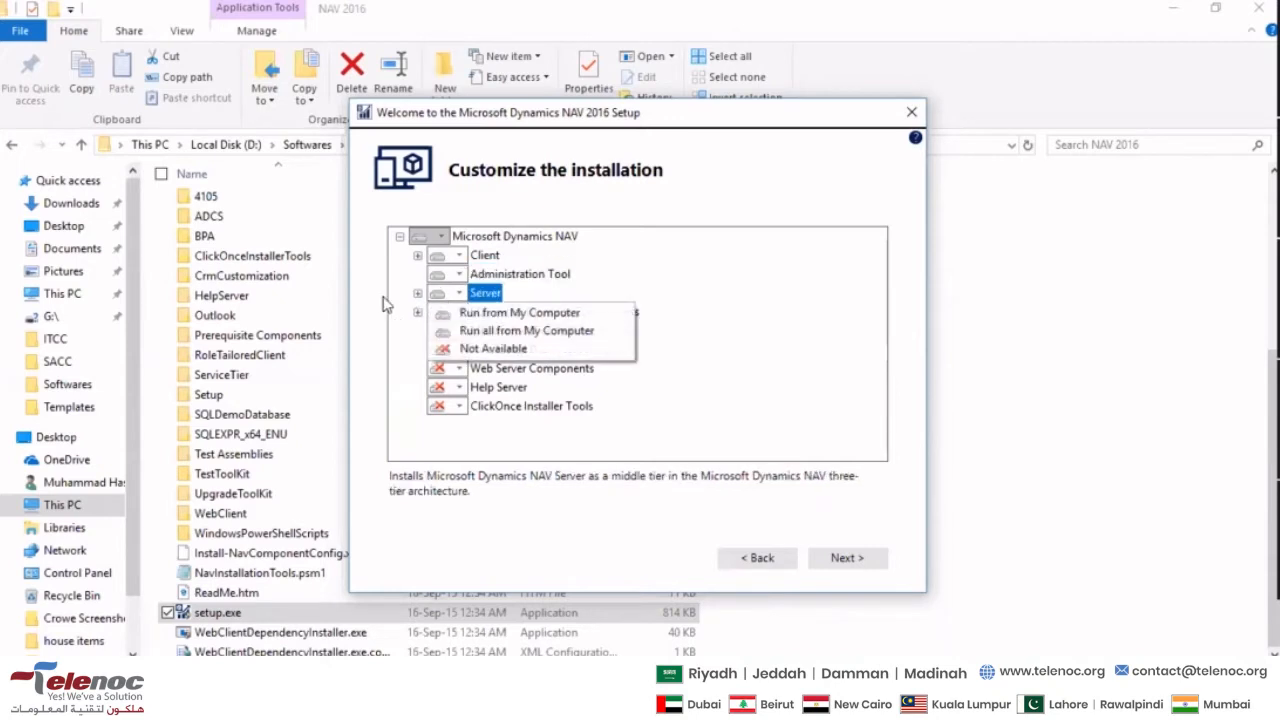
click(392, 302)
click(439, 312)
click(385, 314)
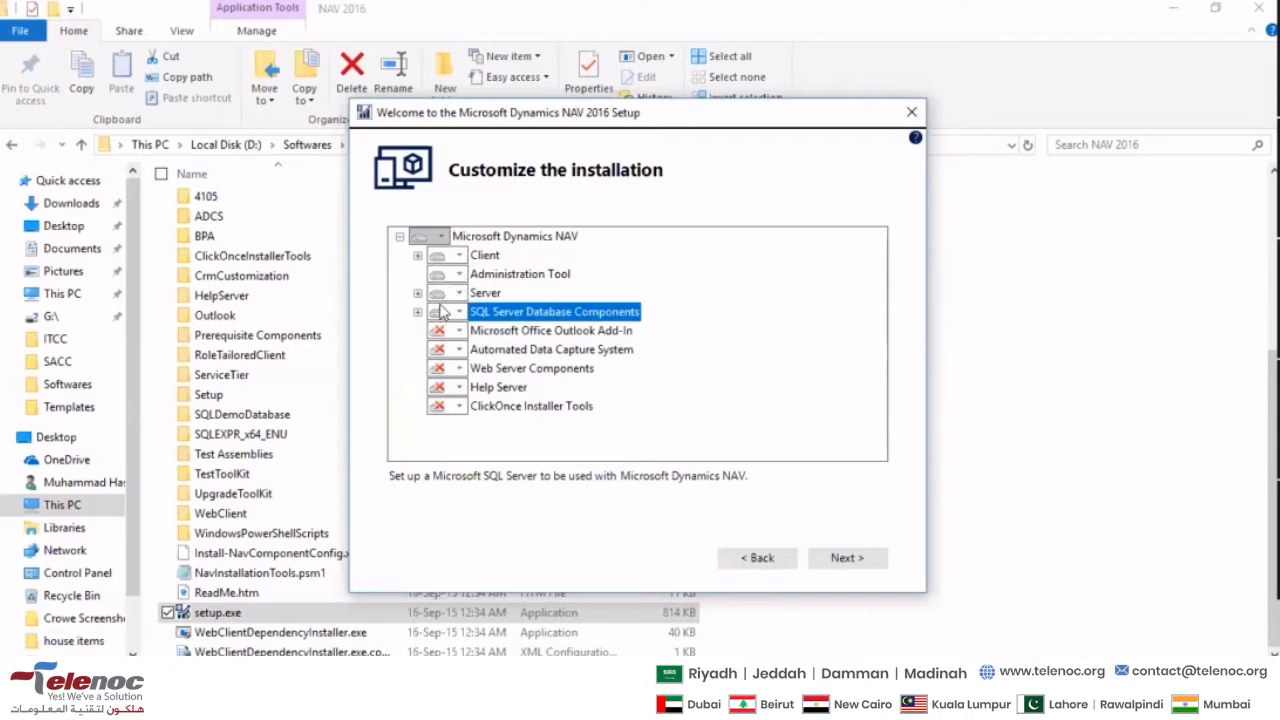
click(458, 257)
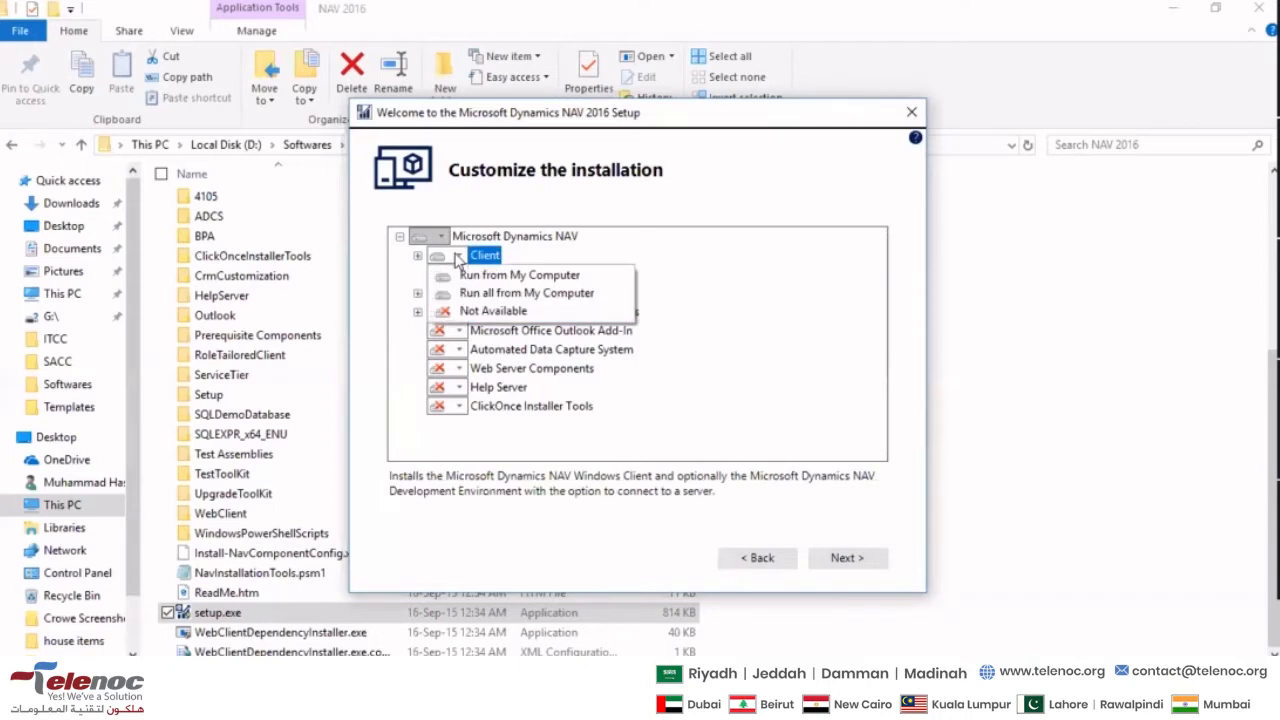
click(401, 271)
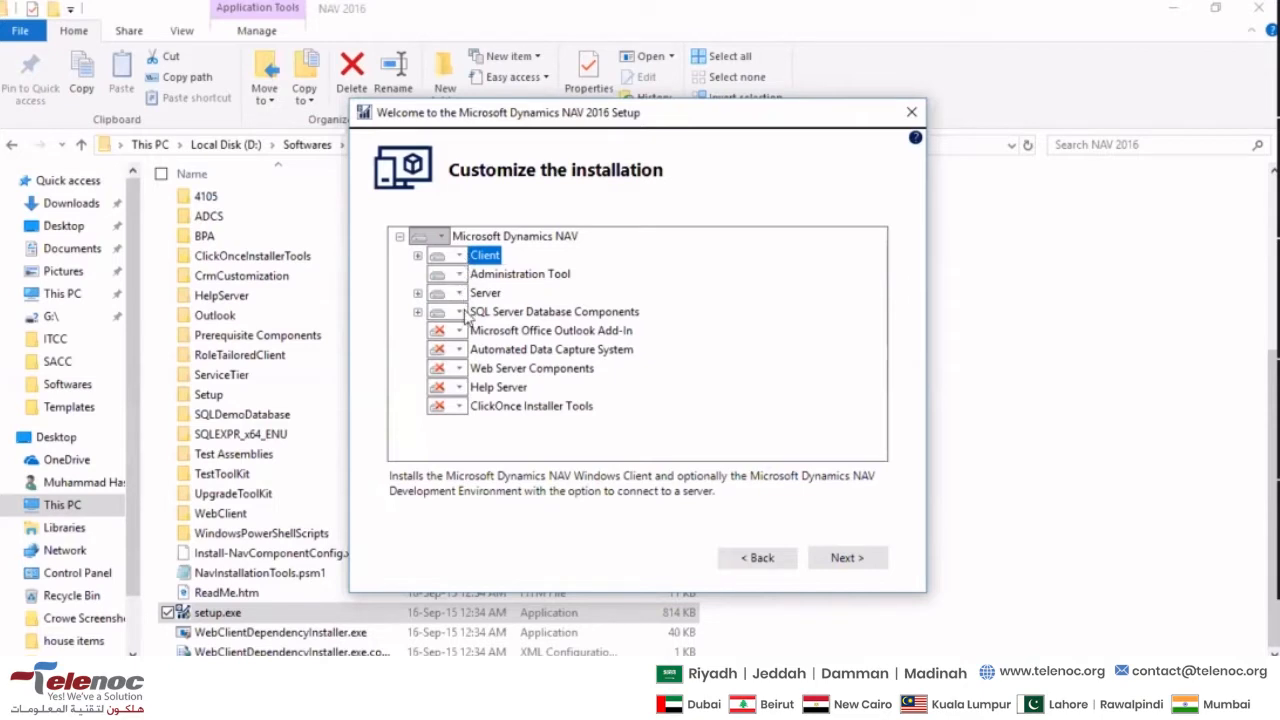
- Continue to the installation parameters and review the Server Name and Service Name fields
click(862, 557)
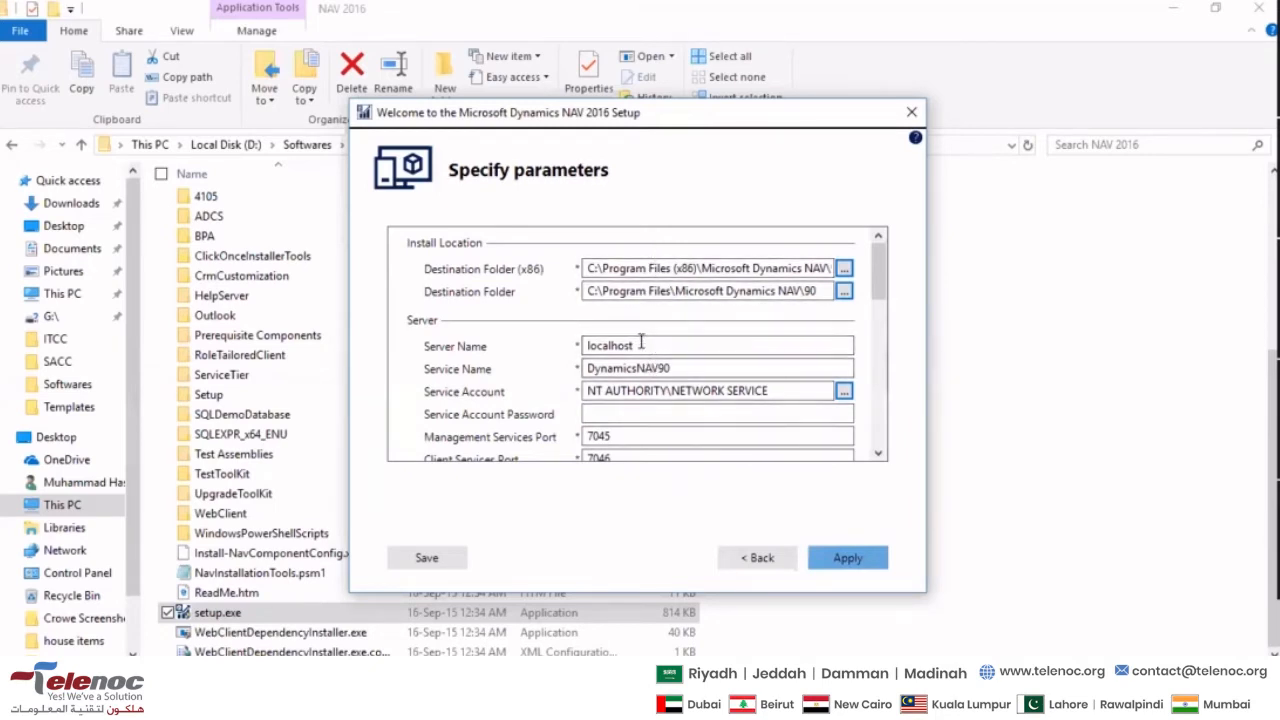
double_click(648, 345)
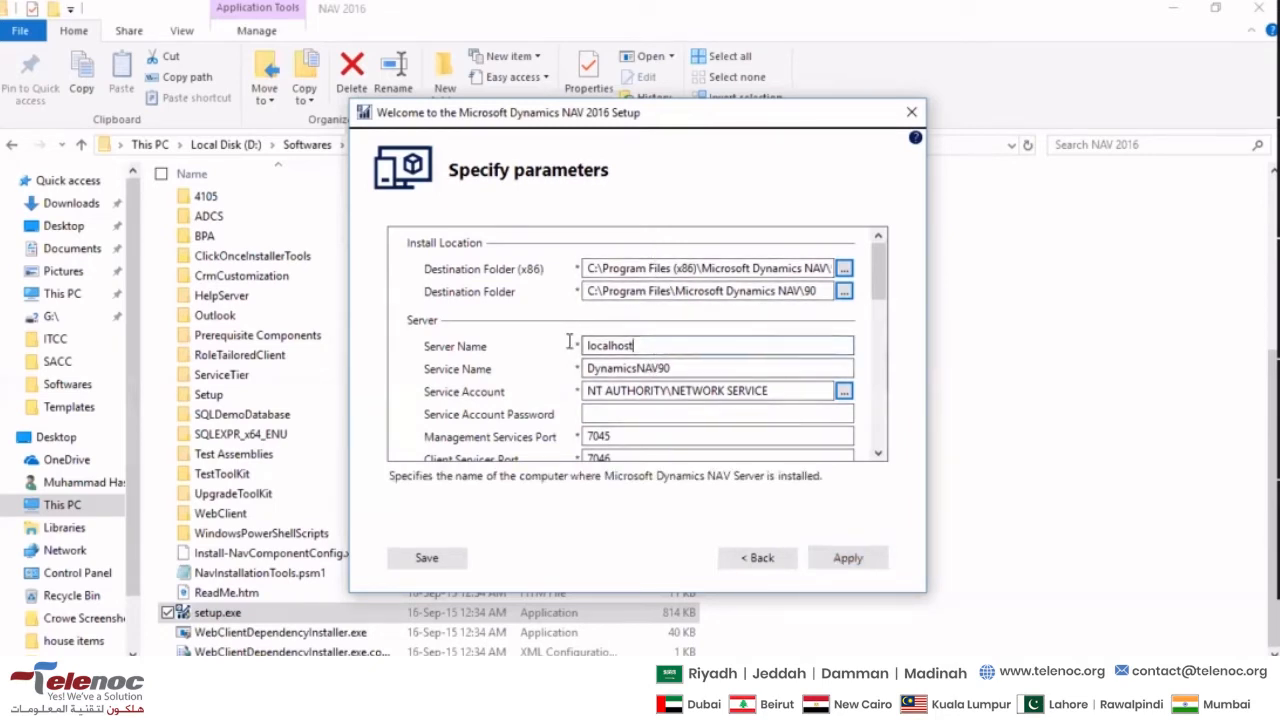
click(680, 350)
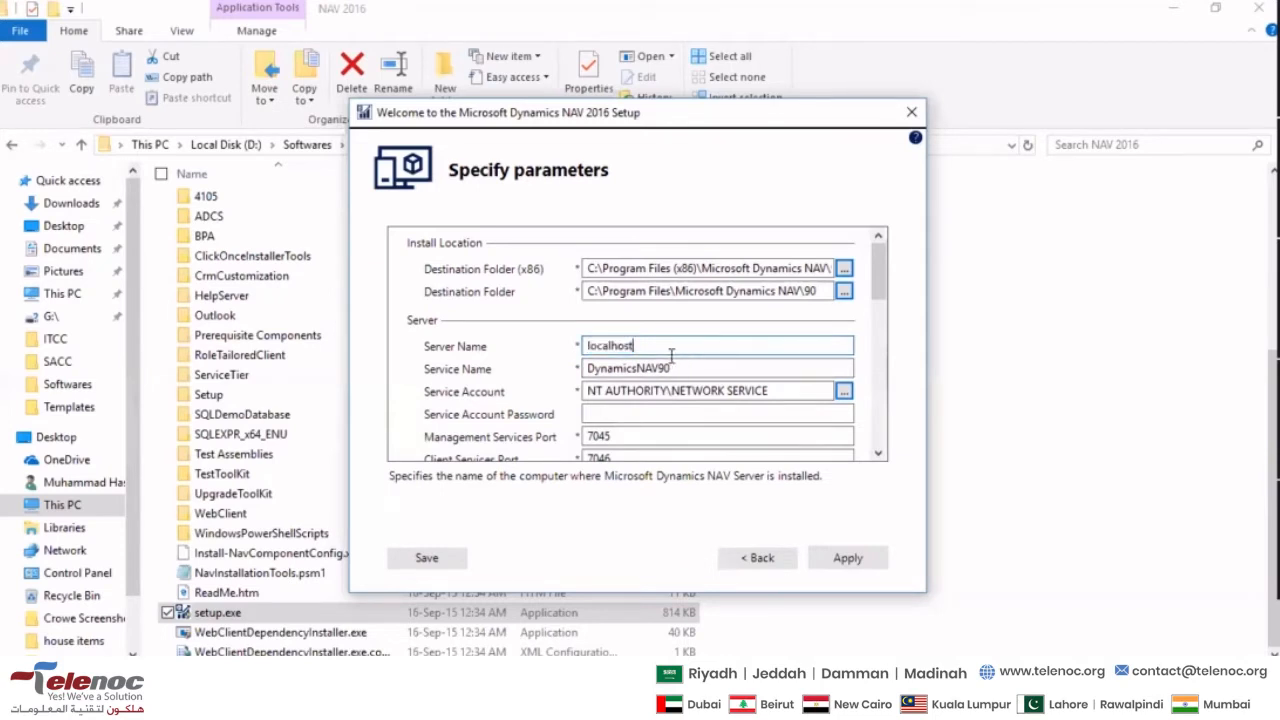
drag(662, 346, 530, 346)
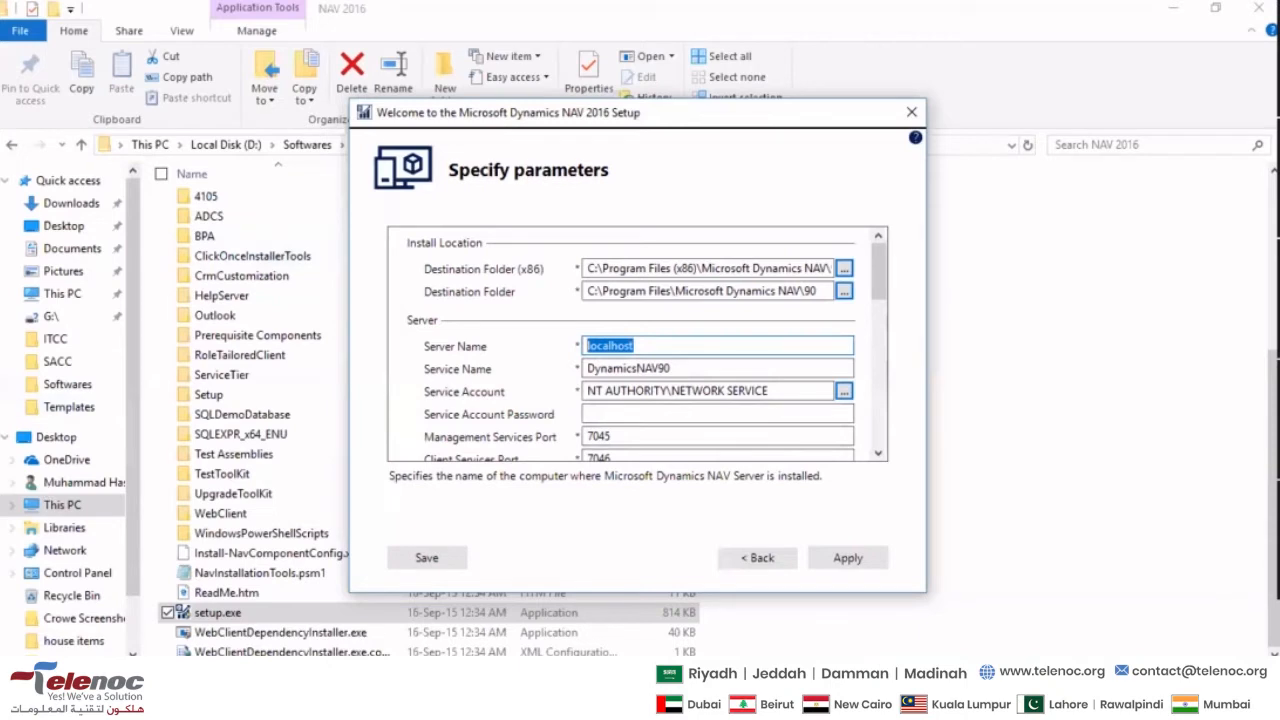
click(722, 369)
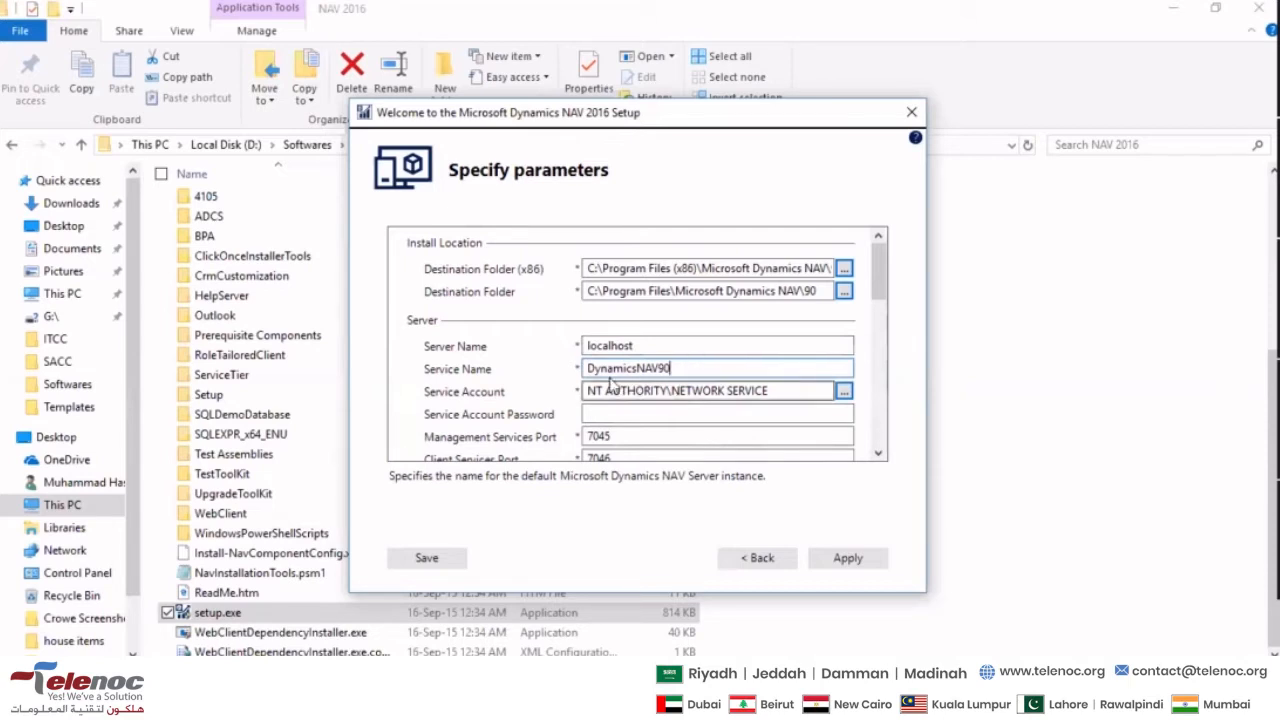
scroll(575, 410, down, 2)
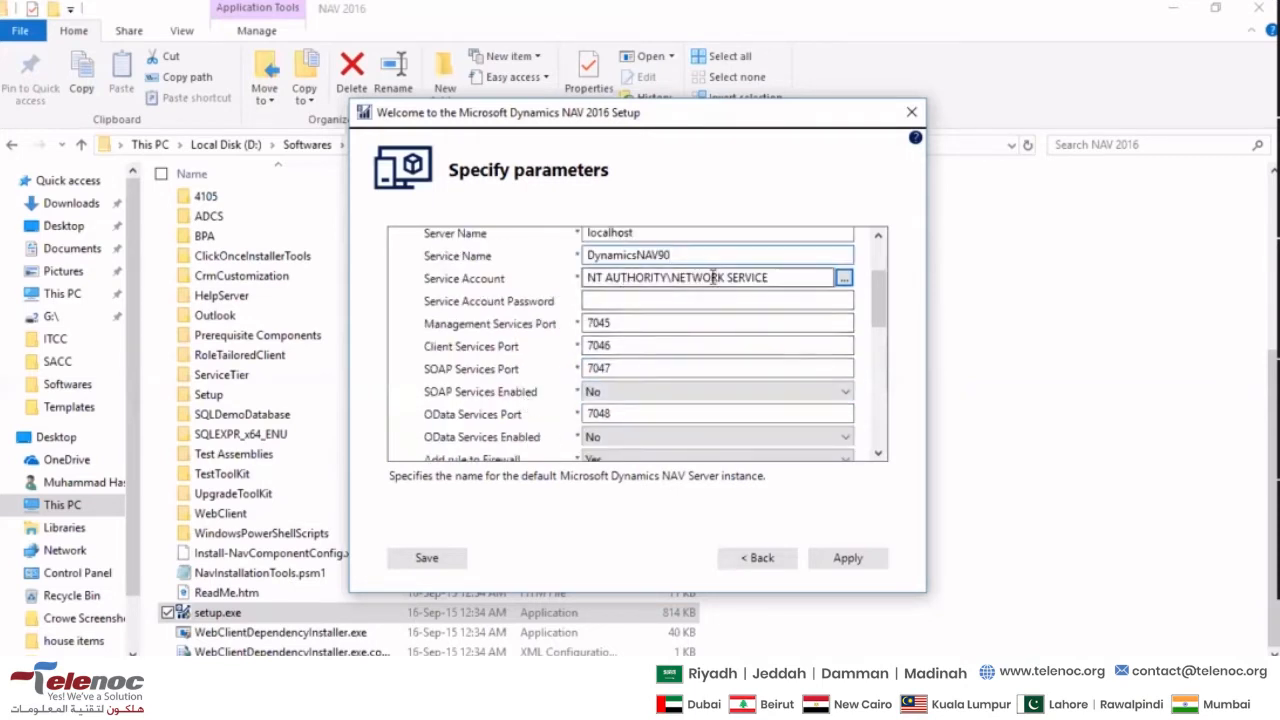
- Search all available user accounts for the Service Account and cancel the selection
click(768, 279)
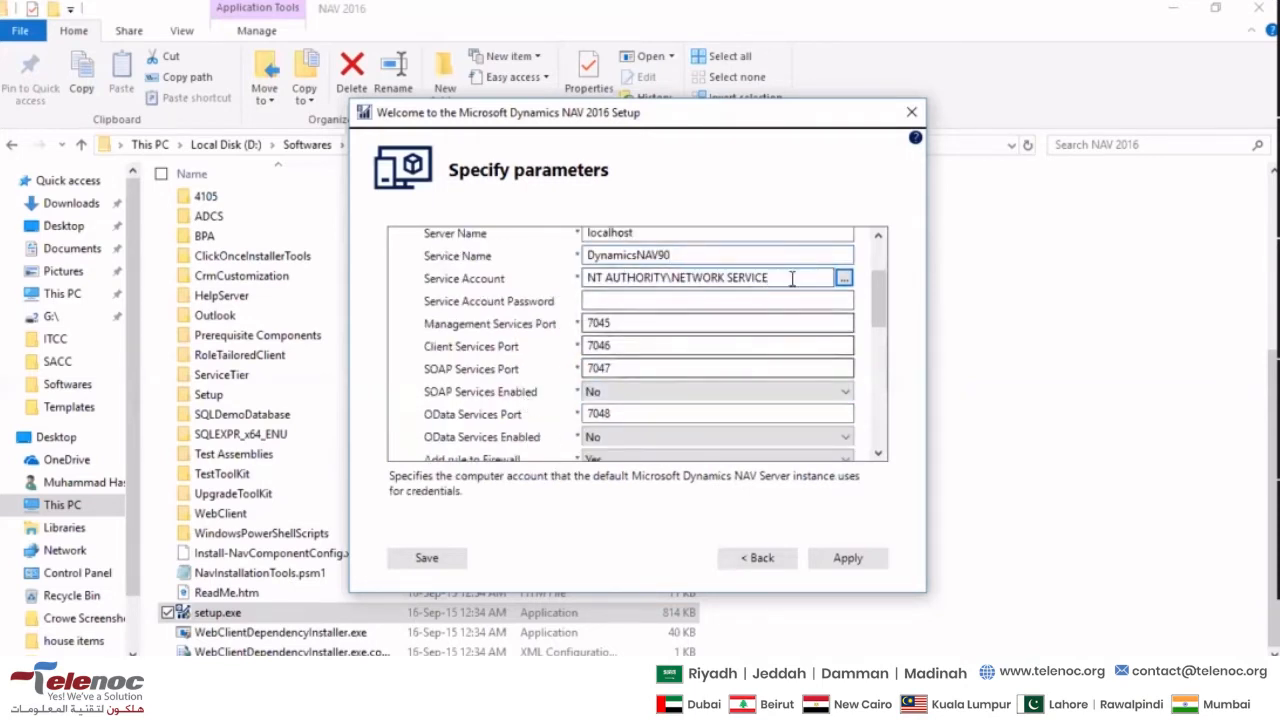
click(845, 280)
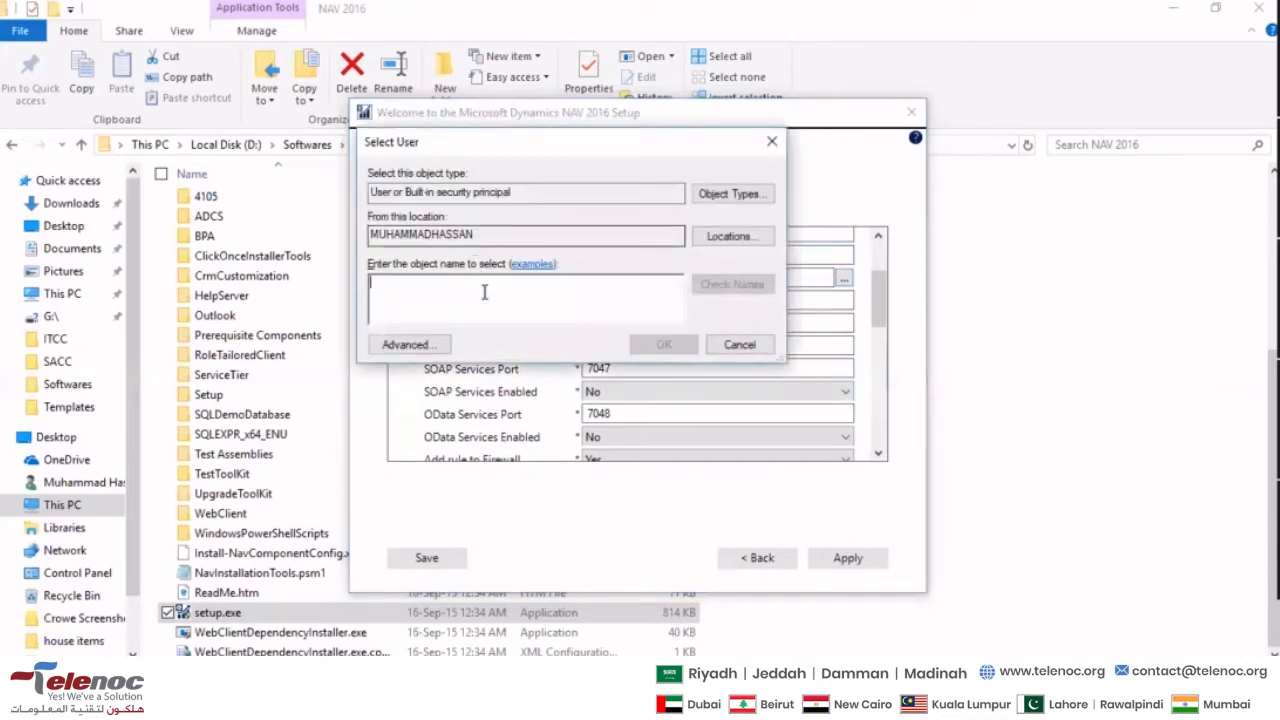
click(425, 344)
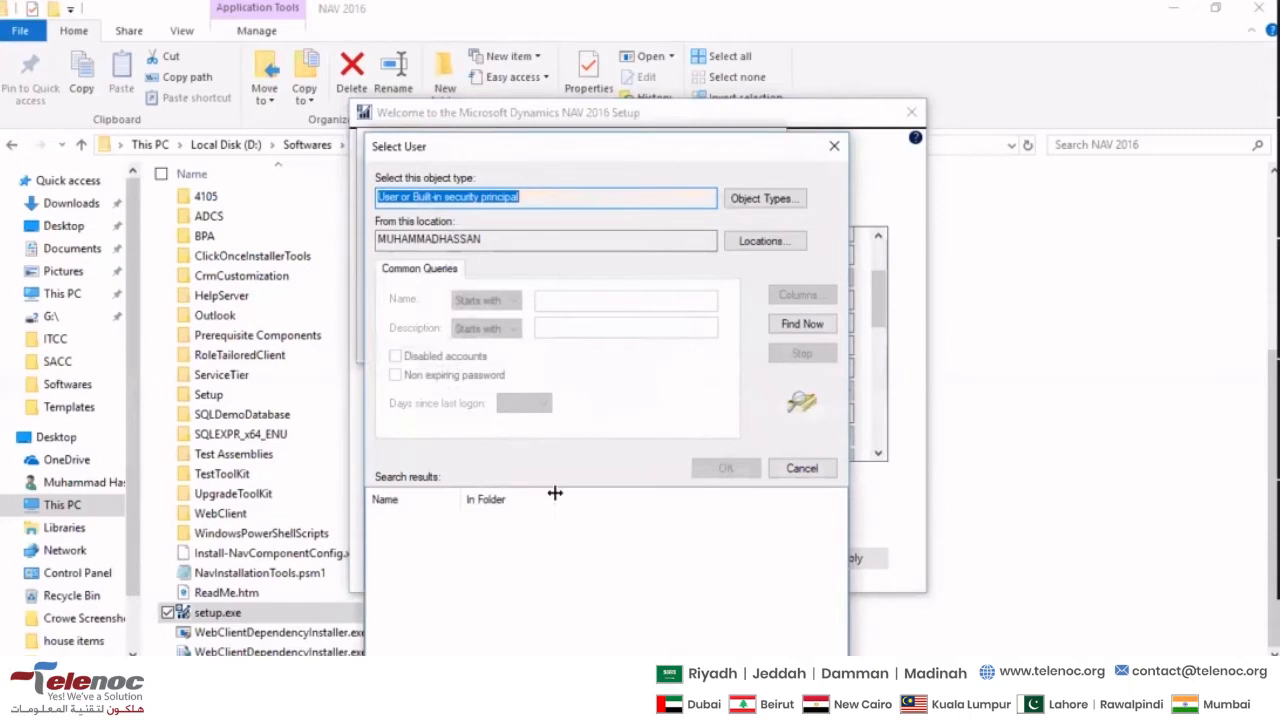
click(806, 333)
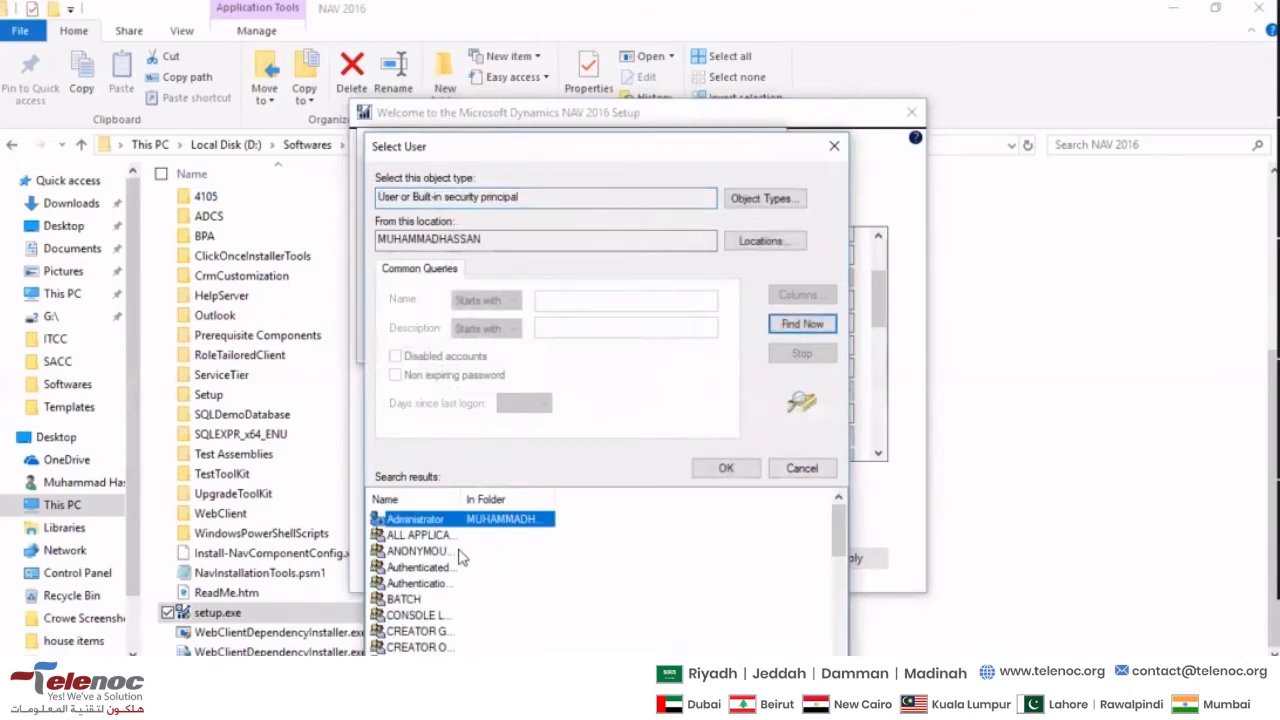
scroll(418, 567, down, 2)
scroll(418, 565, down, 2)
scroll(423, 554, up, 3)
double_click(468, 520)
click(739, 345)
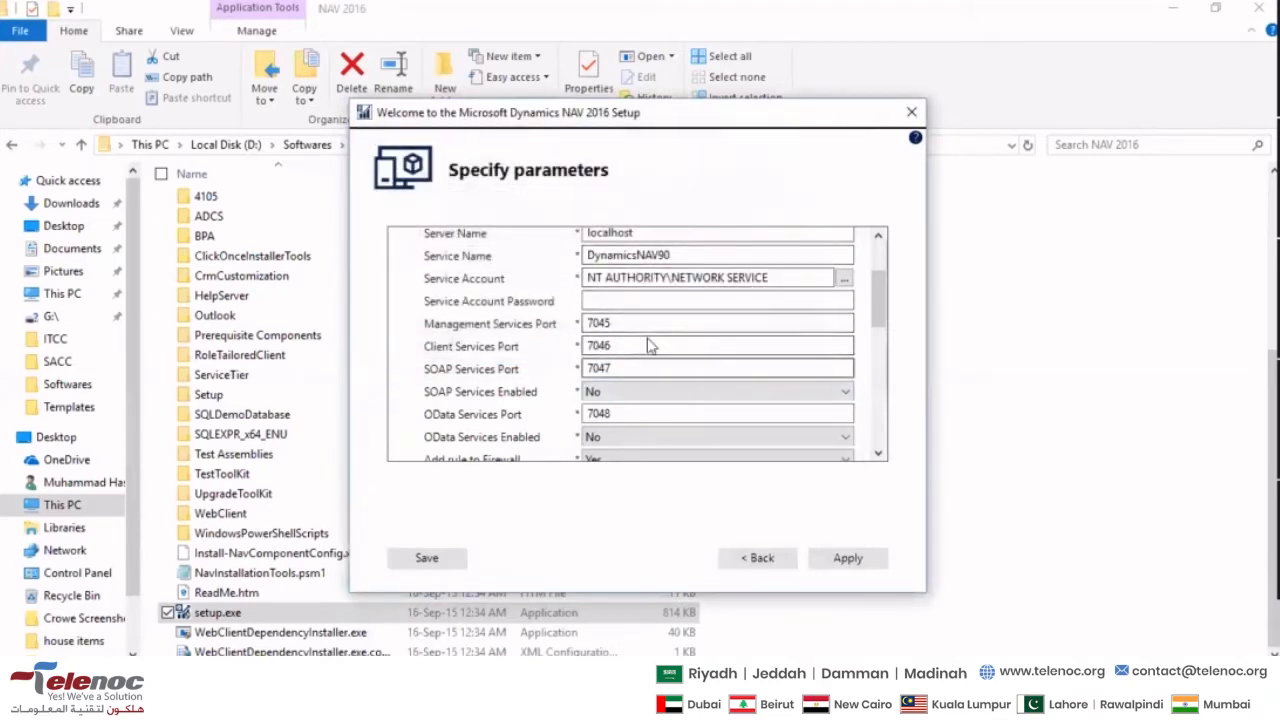
- Examine the port settings for the Management, Client, SOAP and OData services
click(635, 318)
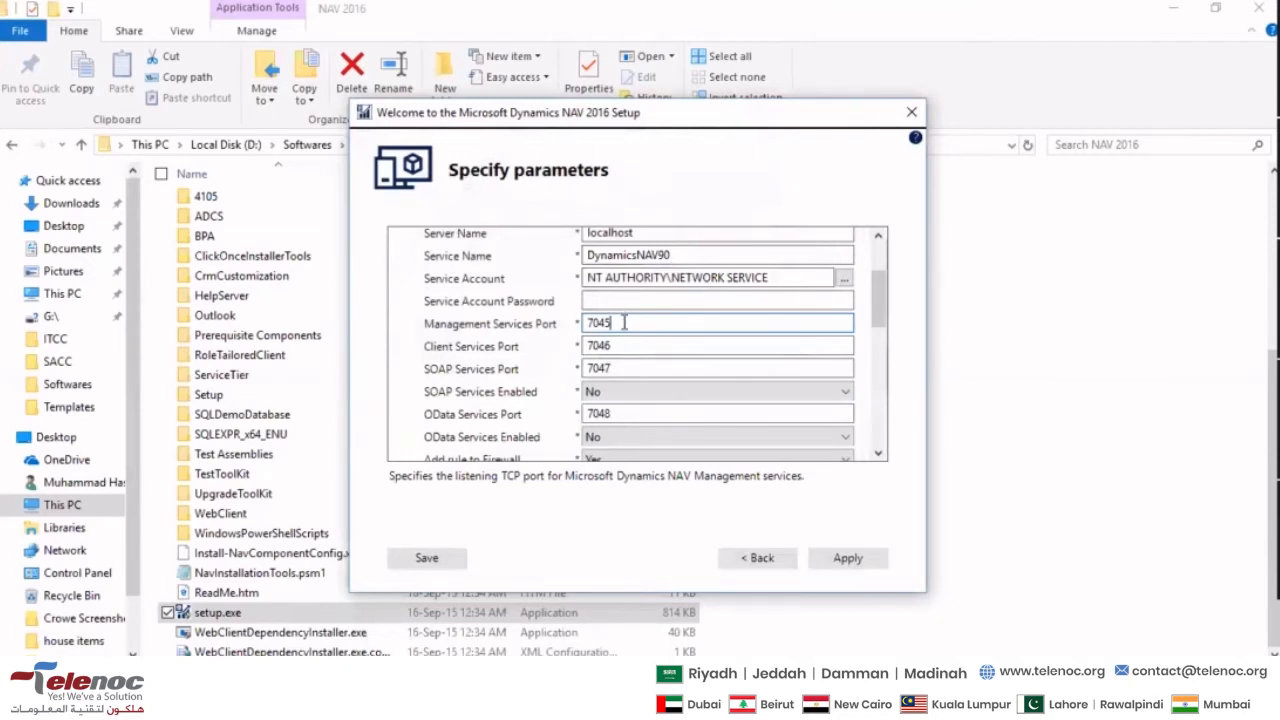
double_click(624, 322)
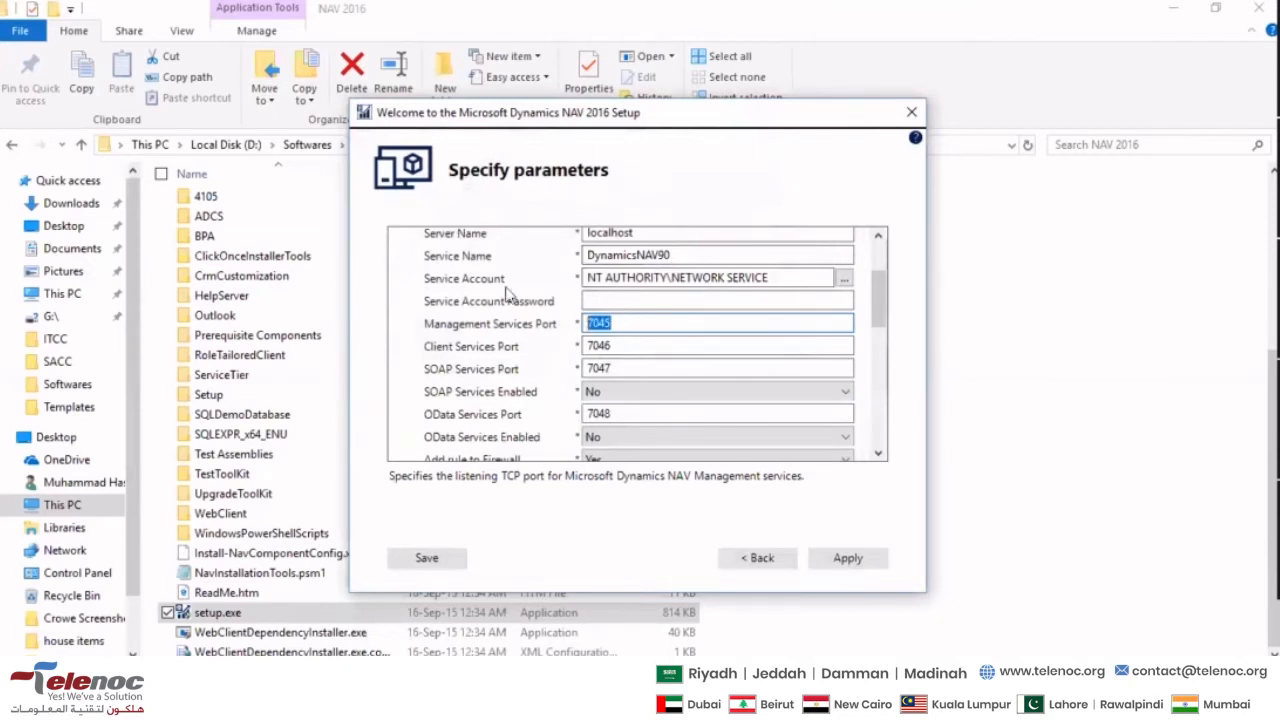
double_click(622, 345)
double_click(640, 368)
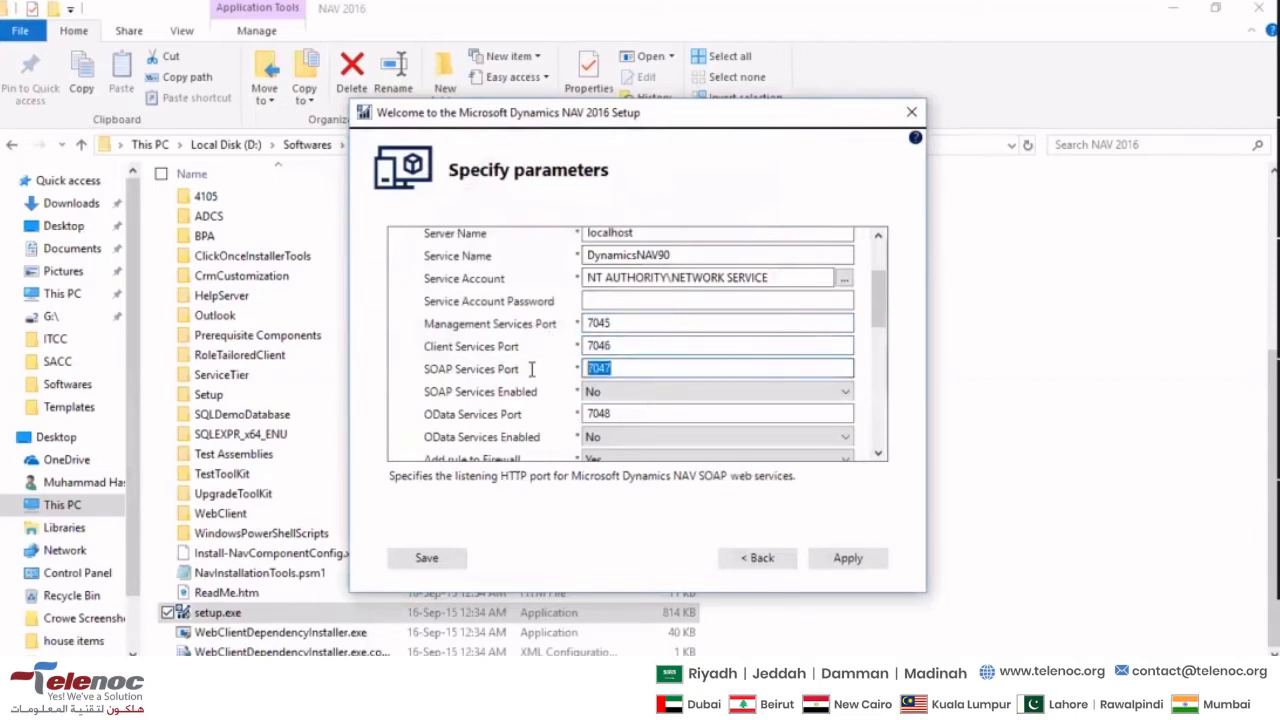
double_click(648, 410)
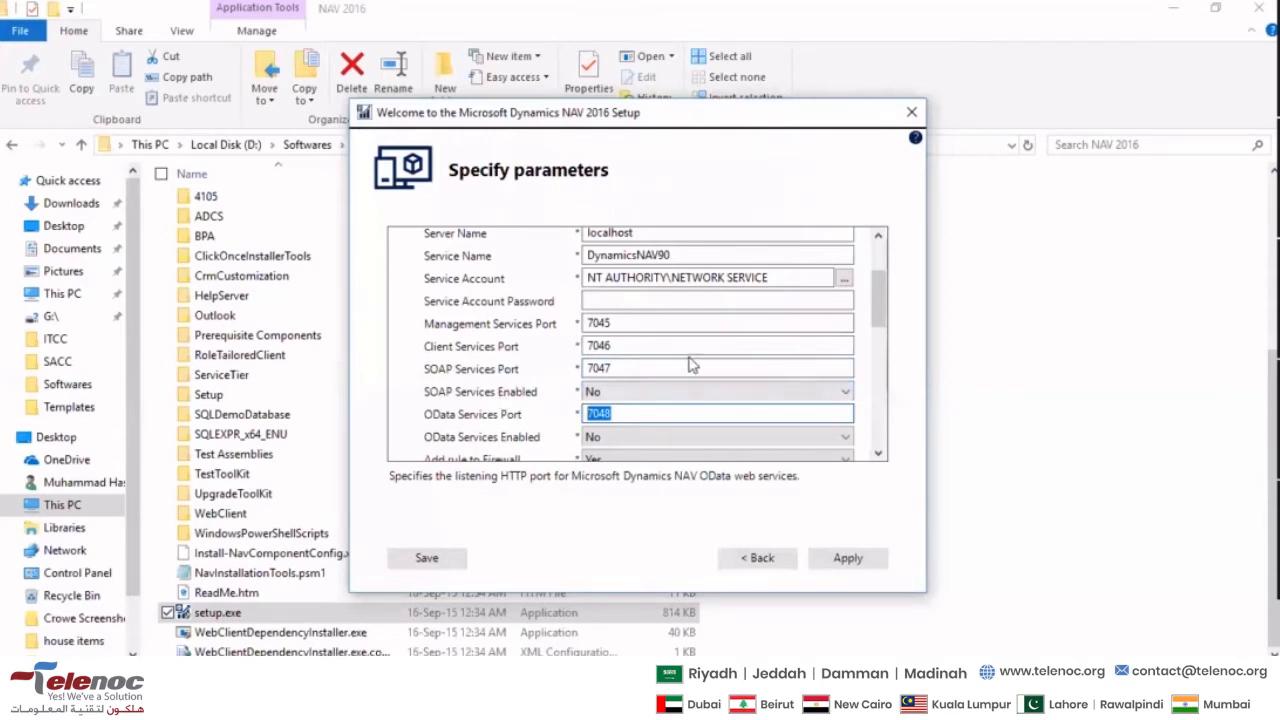
click(603, 322)
double_click(603, 322)
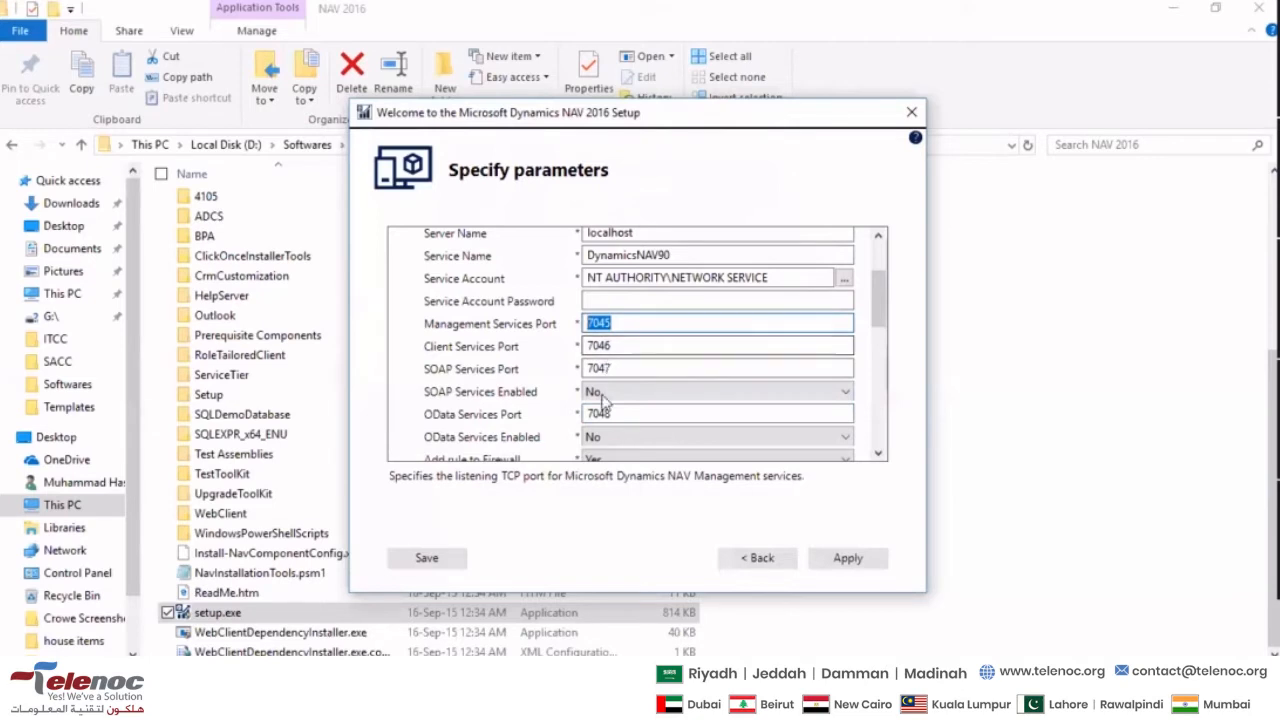
click(630, 331)
scroll(545, 369, down, 2)
scroll(500, 390, up, 2)
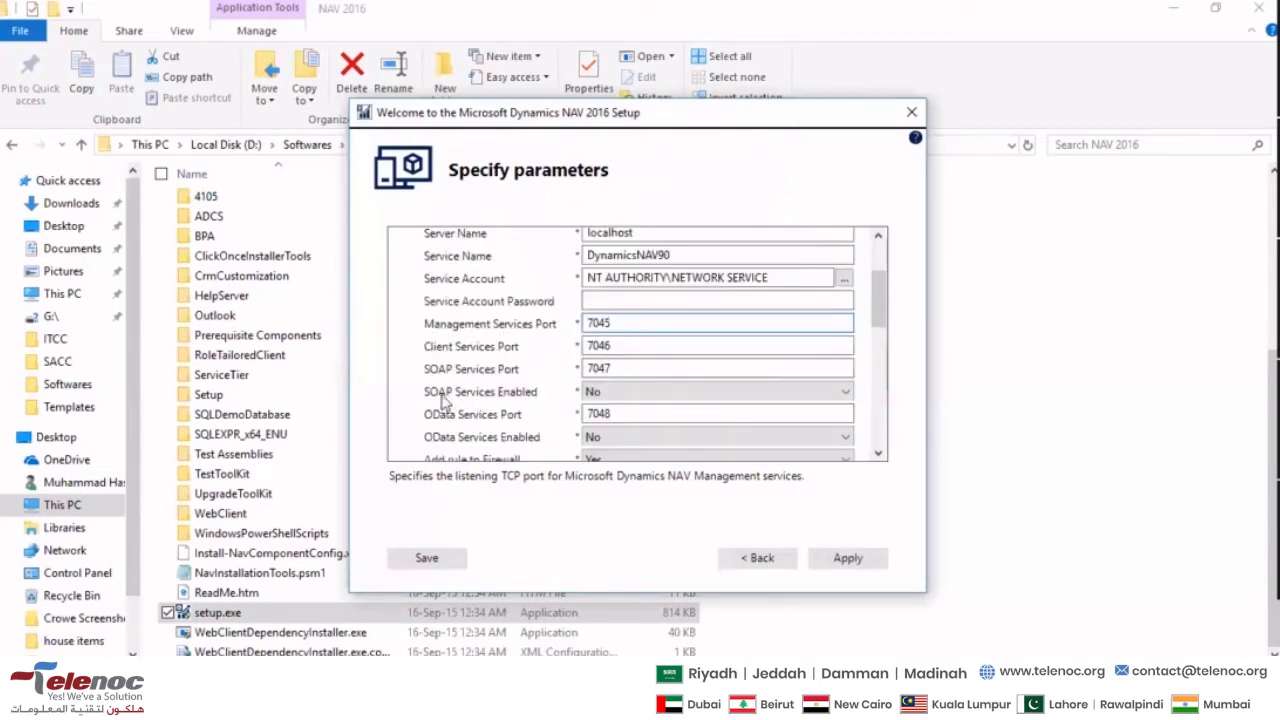
- Choose Windows as the Credential Type in the Client section of the setup parameters
scroll(445, 395, down, 2)
scroll(480, 352, up, 2)
scroll(482, 352, down, 2)
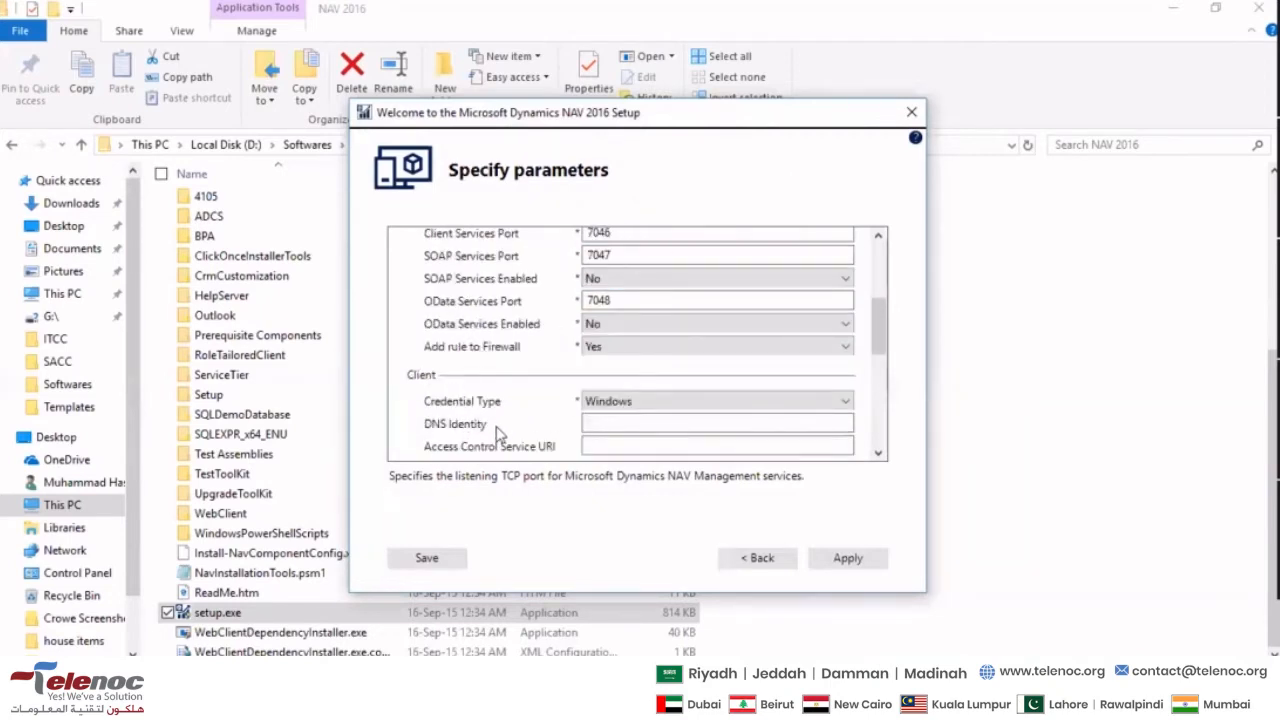
click(616, 402)
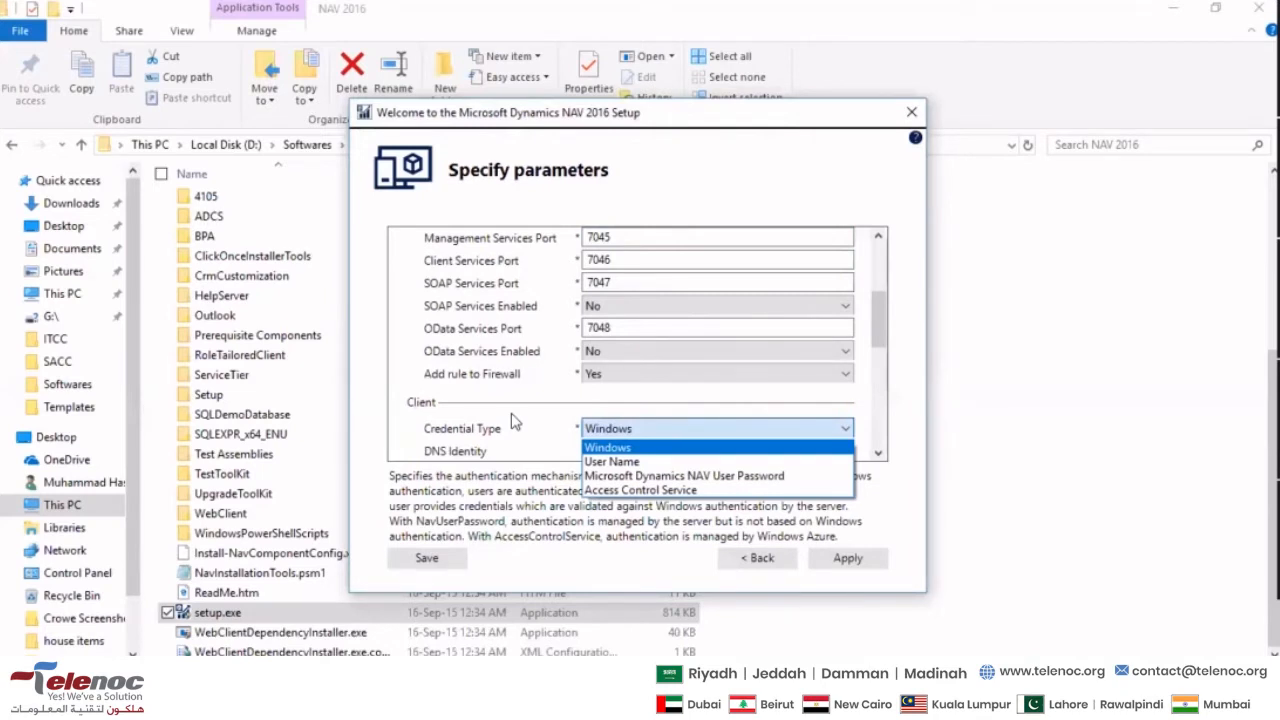
click(583, 447)
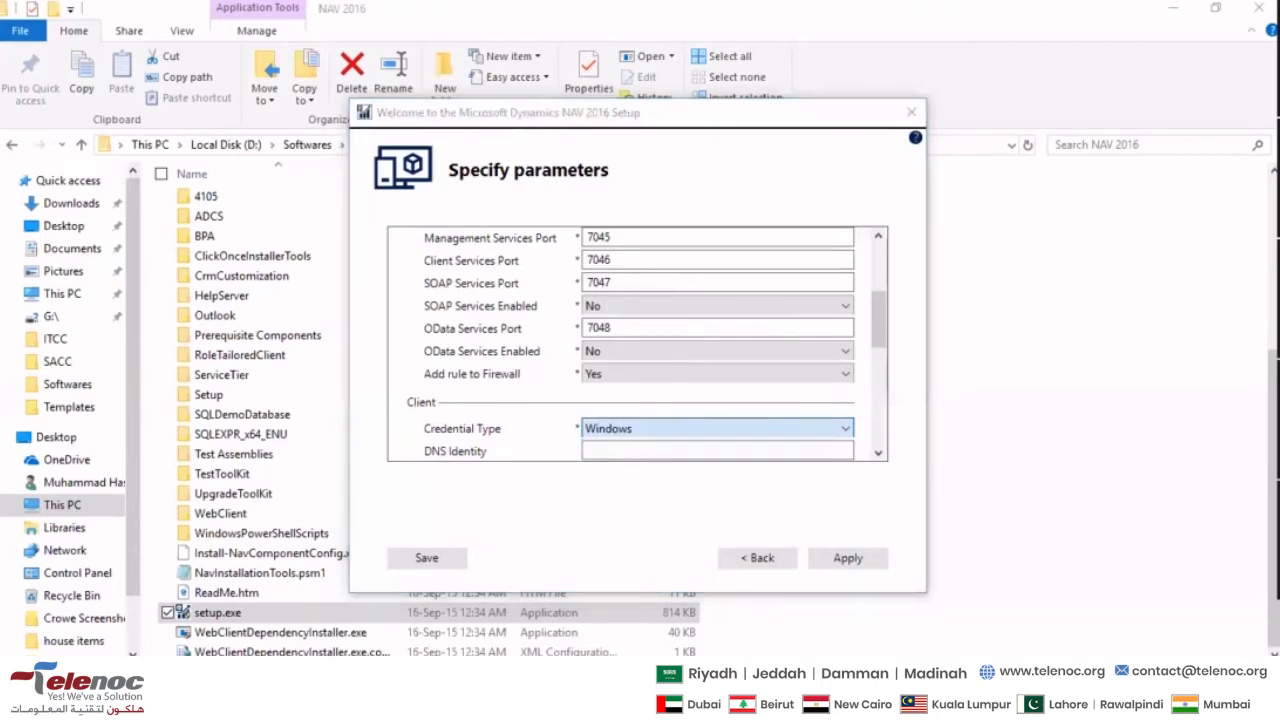
key(super)
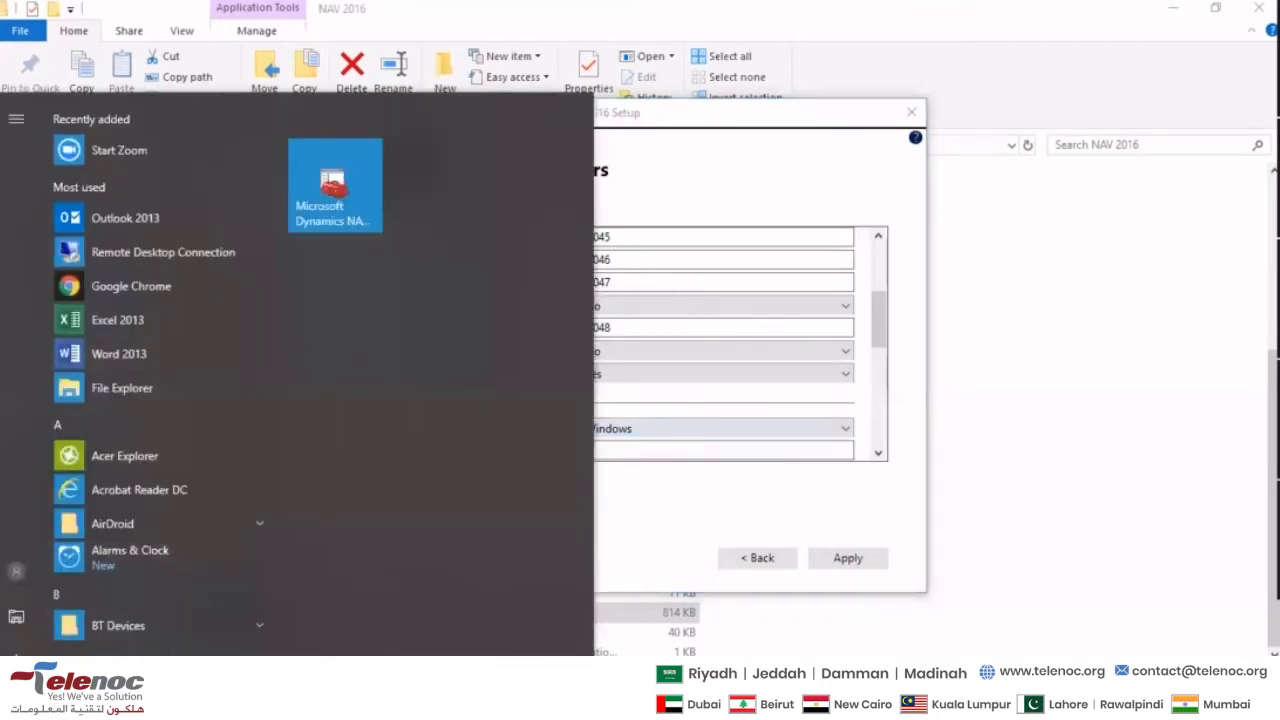
key(super)
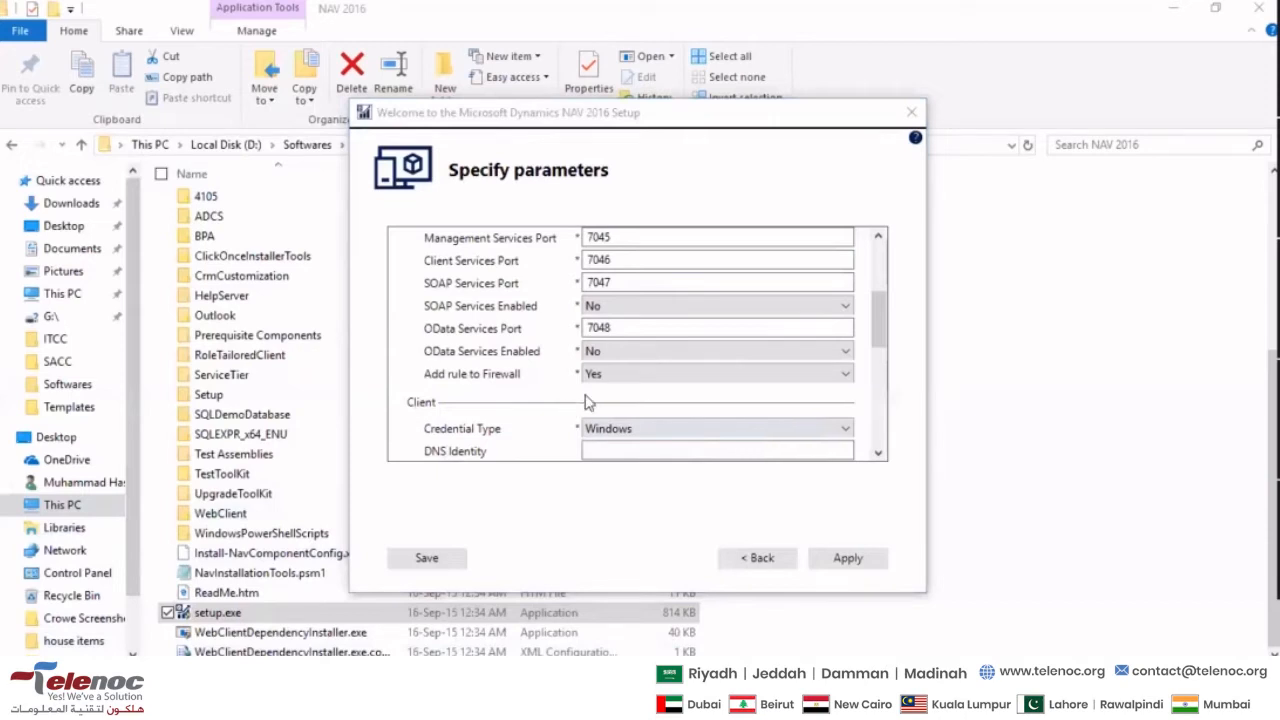
- Review the authentication options offered for the Client Credential Type without changing the selection
click(641, 427)
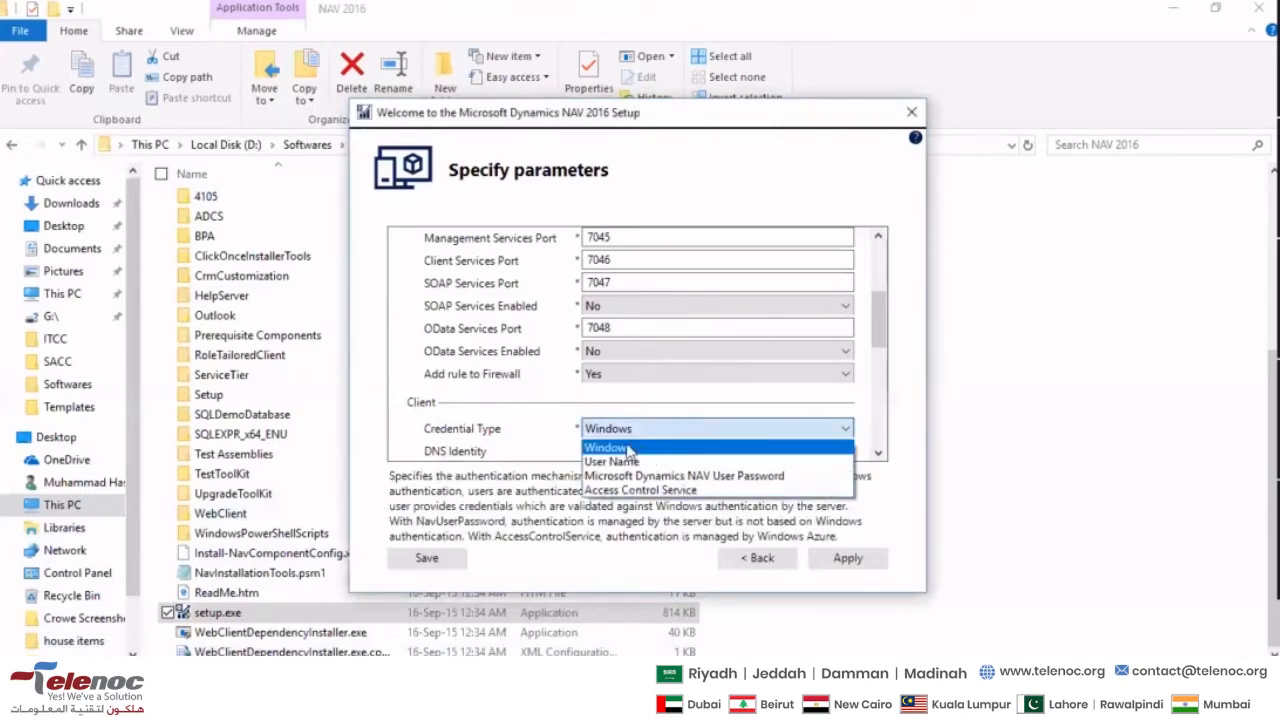
click(441, 410)
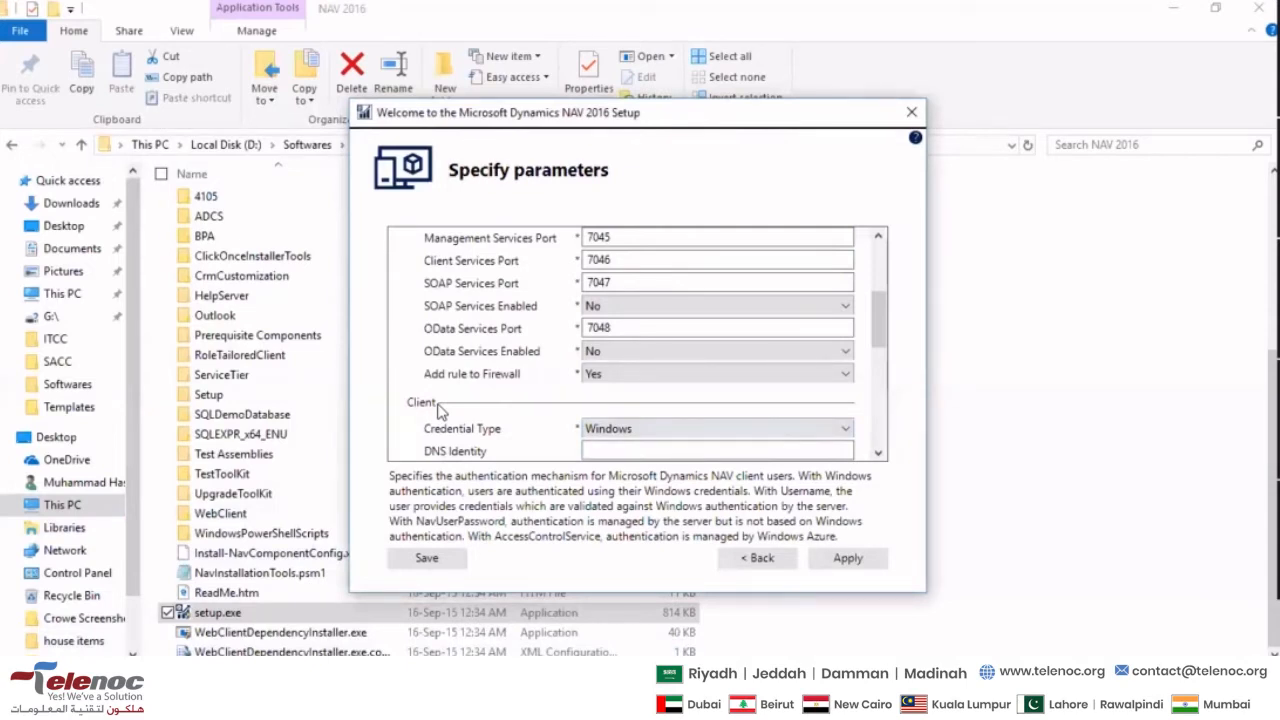
click(655, 428)
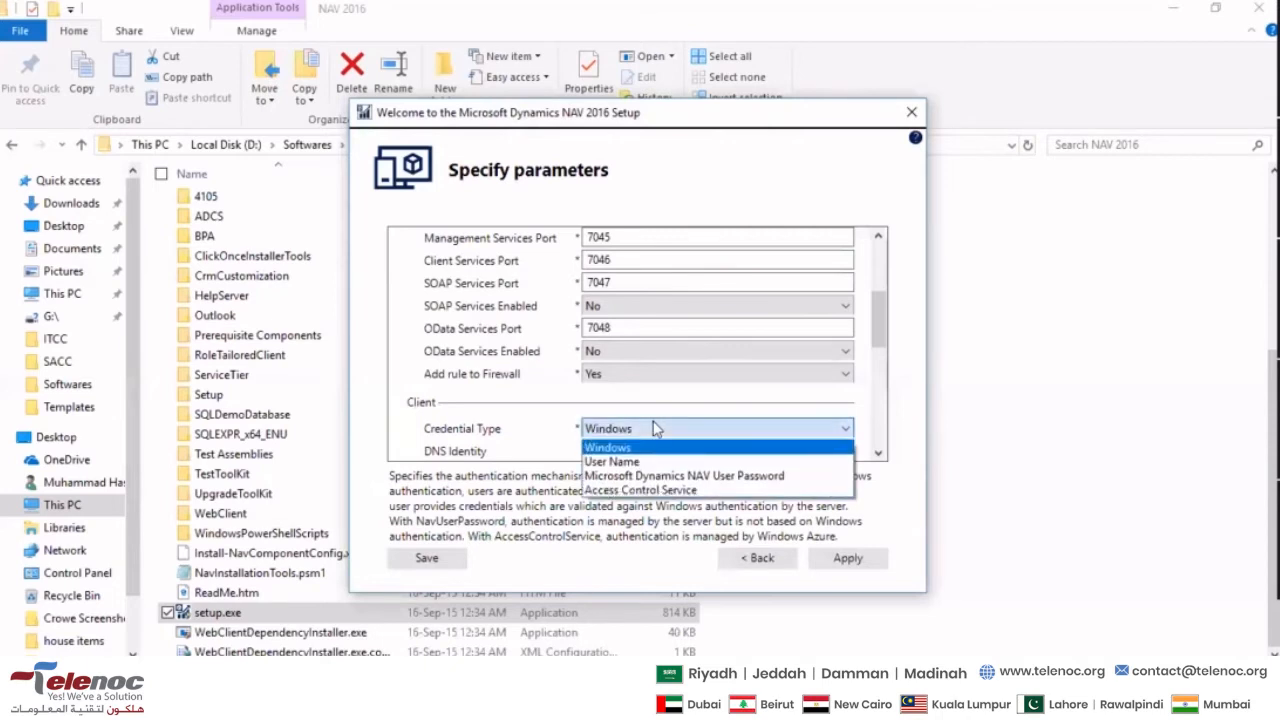
click(655, 428)
click(655, 428)
click(486, 390)
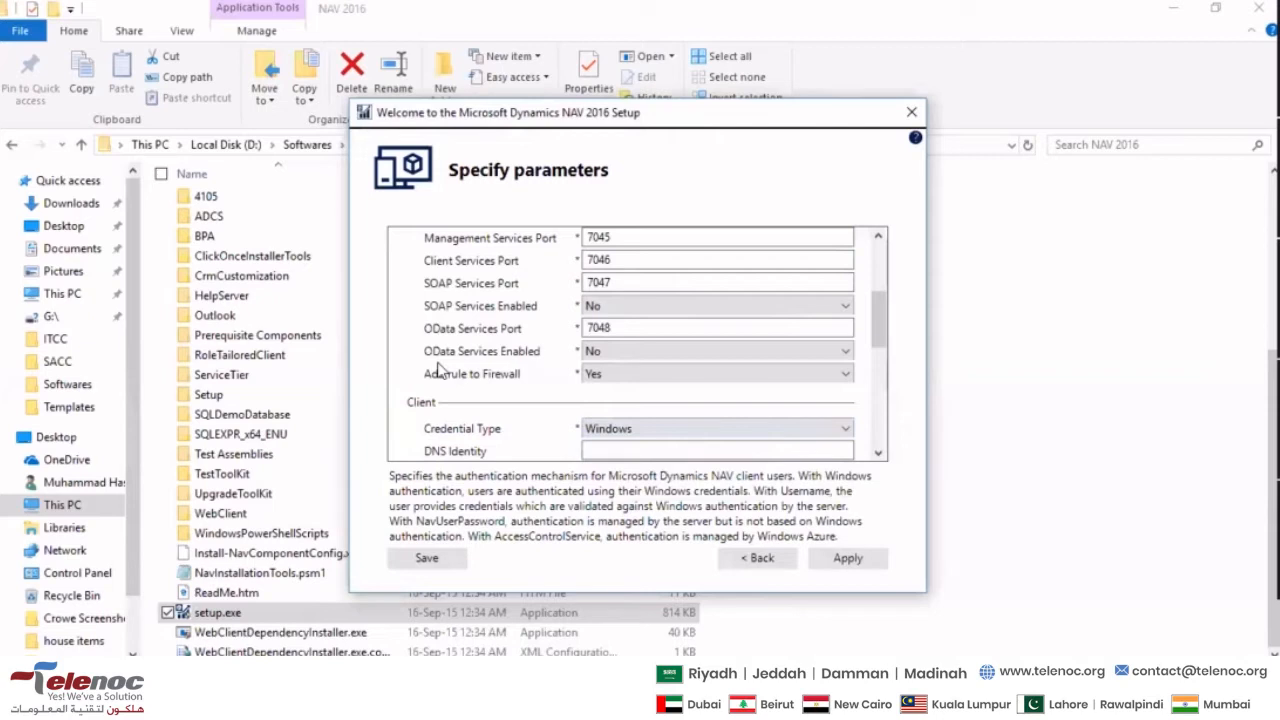
- Examine the SQL Server and SQL Server Instance fields under SQL Server Database Components
scroll(437, 370, down, 5)
scroll(433, 365, up, 3)
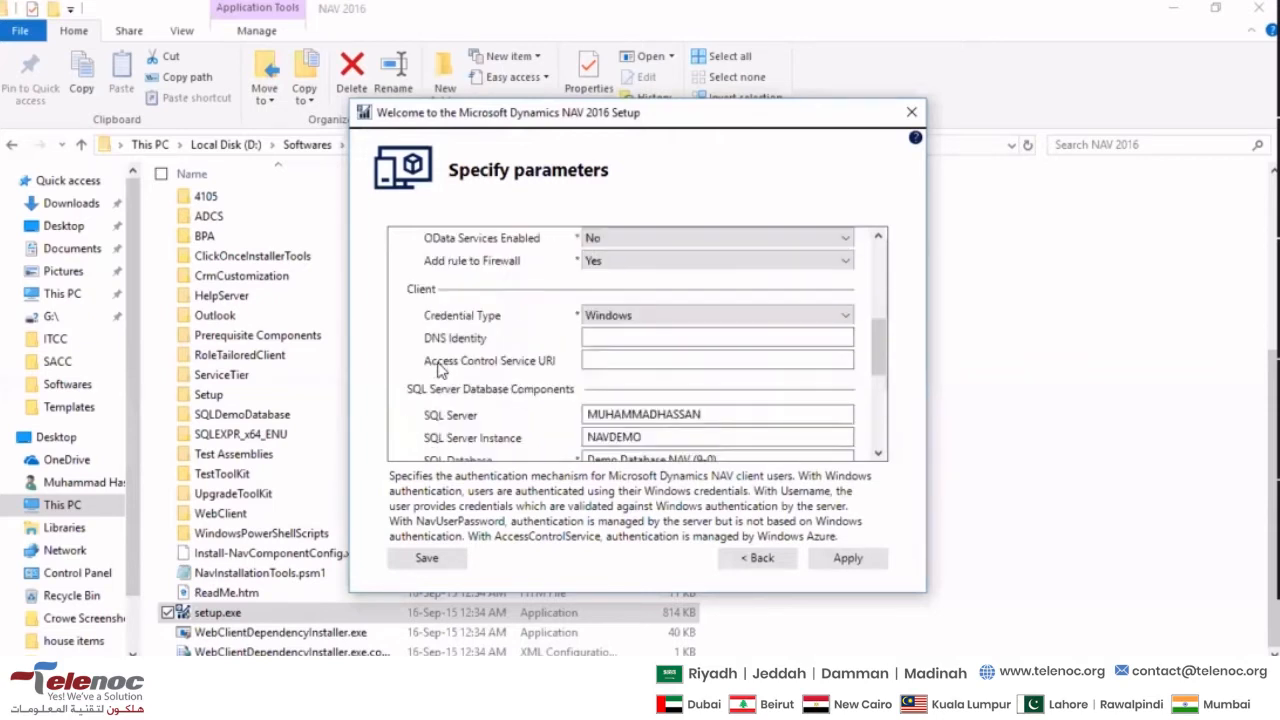
scroll(514, 362, down, 2)
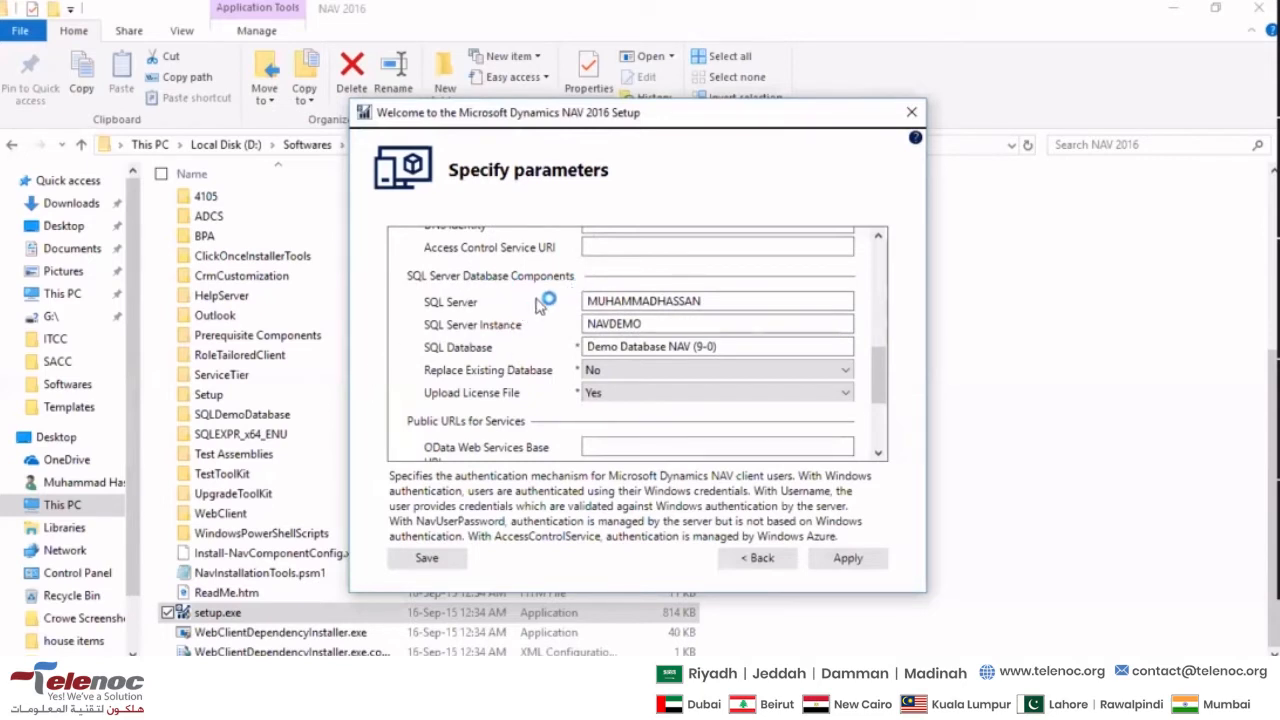
click(731, 296)
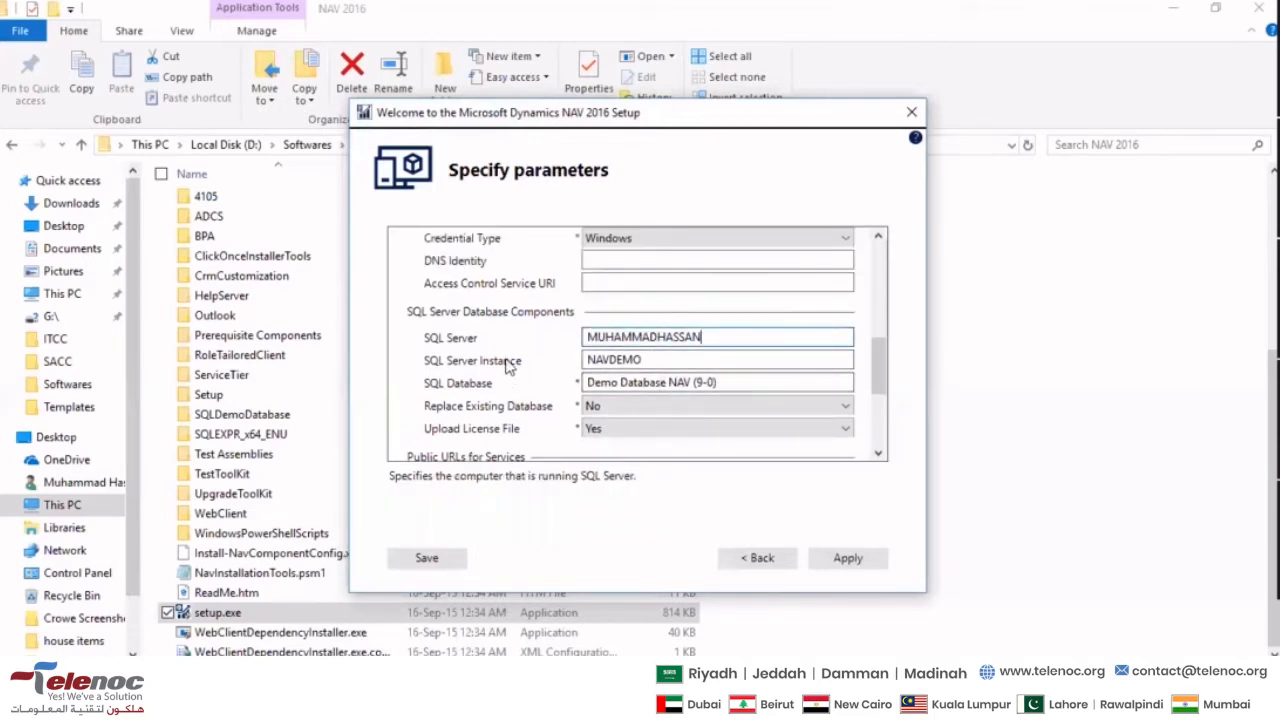
drag(700, 337, 522, 348)
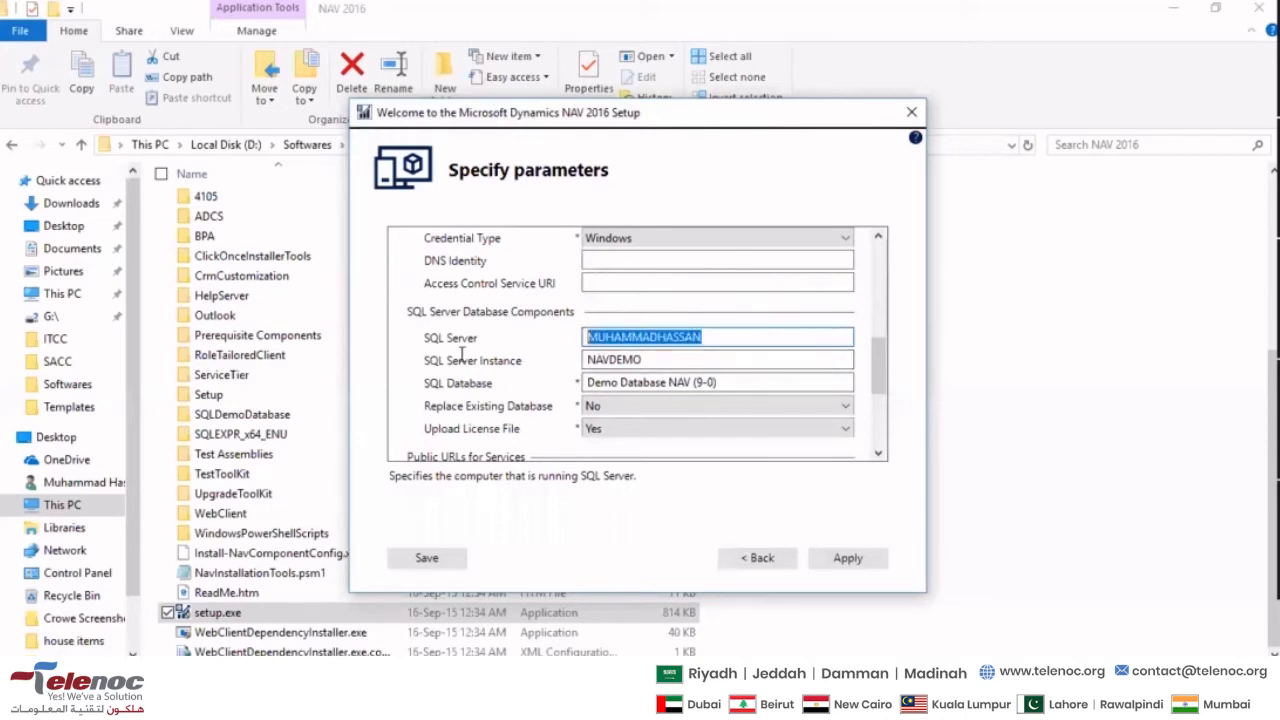
click(675, 360)
drag(675, 360, 578, 362)
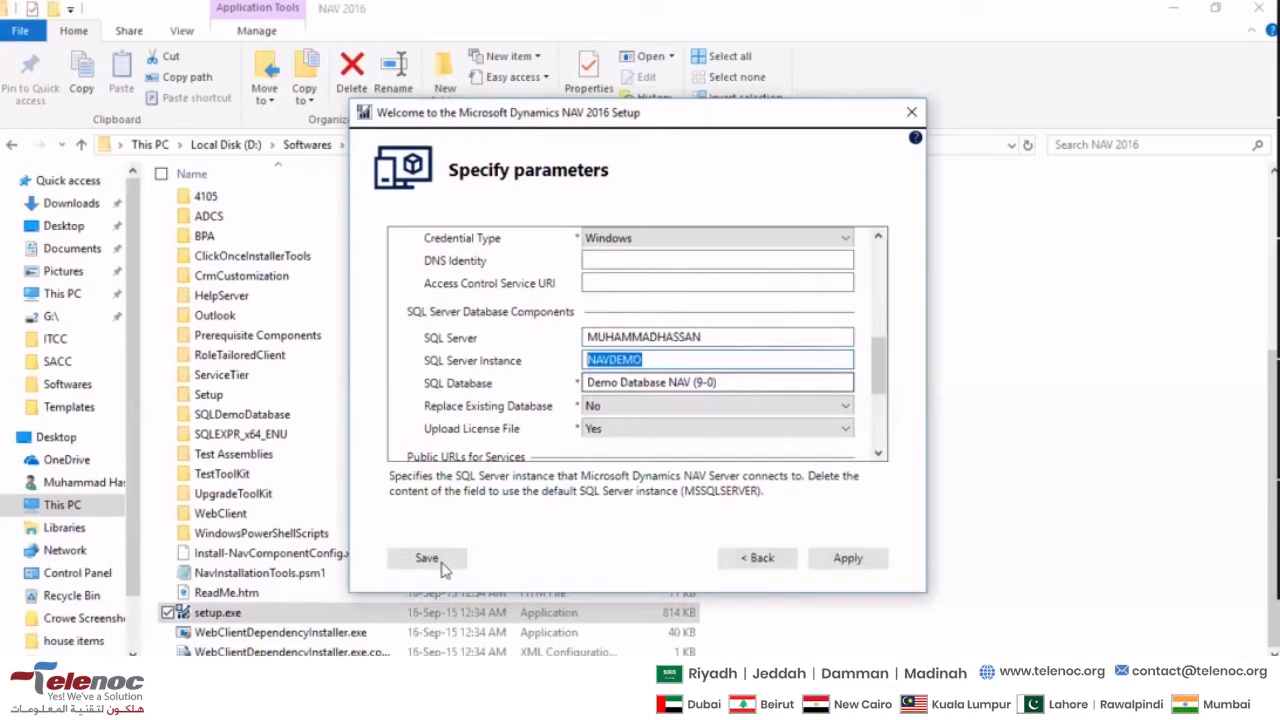
- Launch SQL Server Management Studio by running ssms and connect to the NAVDEMO database engine instance with Windows Authentication
right_click(38, 712)
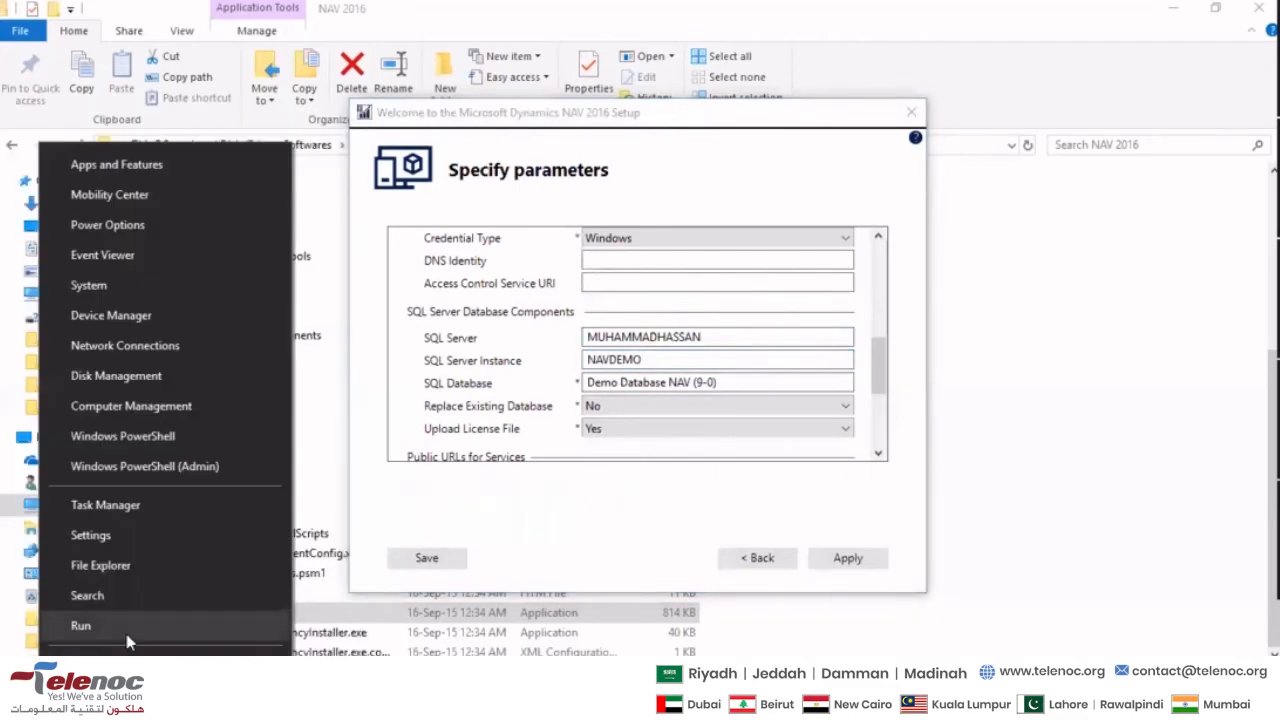
click(127, 634)
text(ssm)
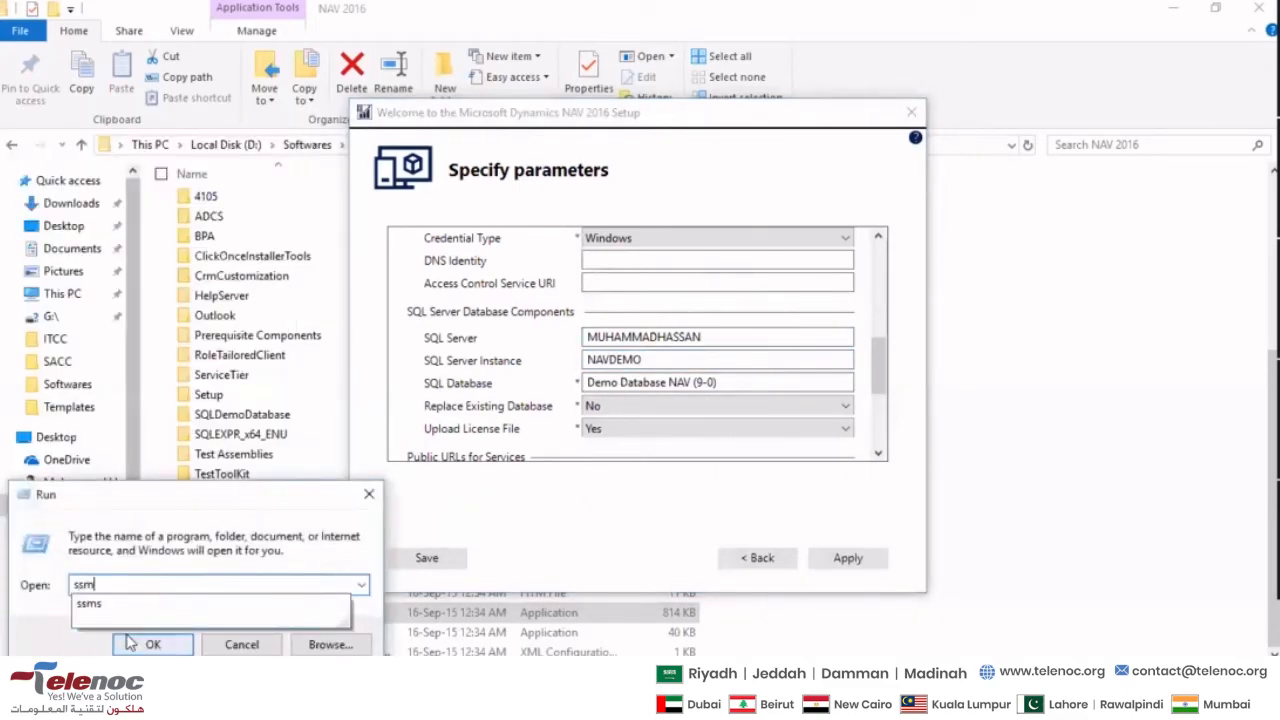
text(s)
click(127, 642)
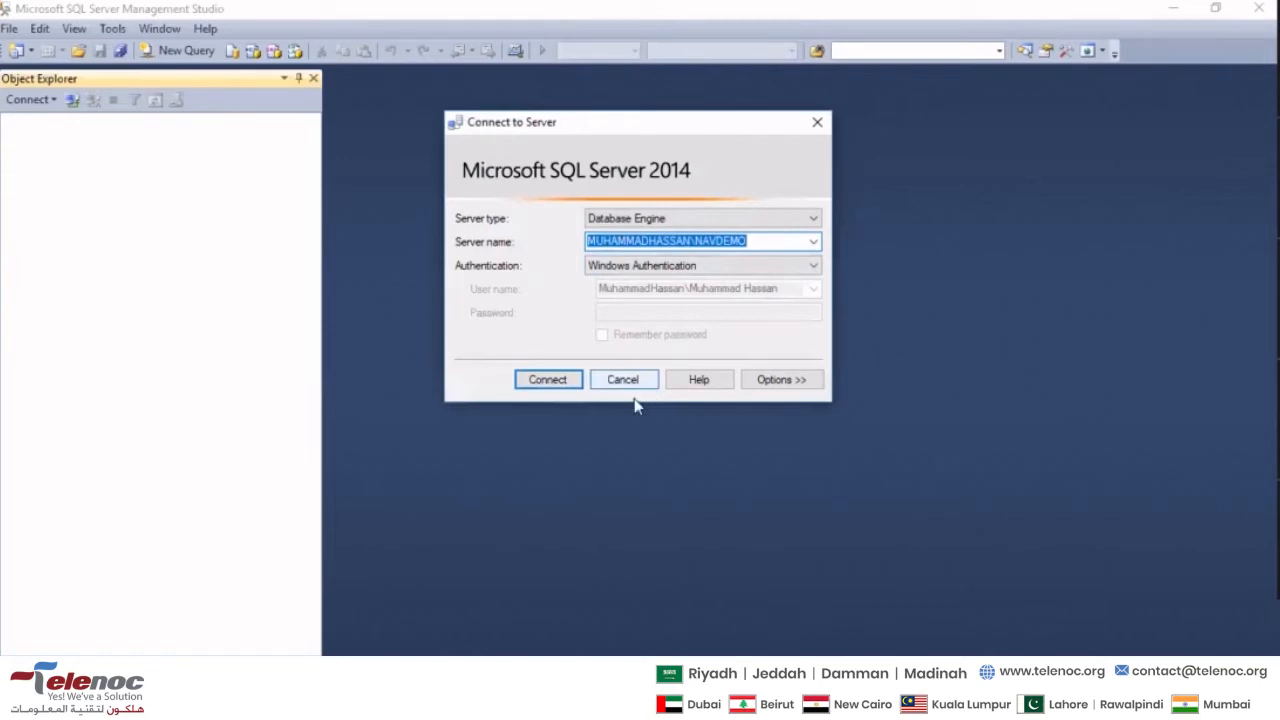
click(547, 381)
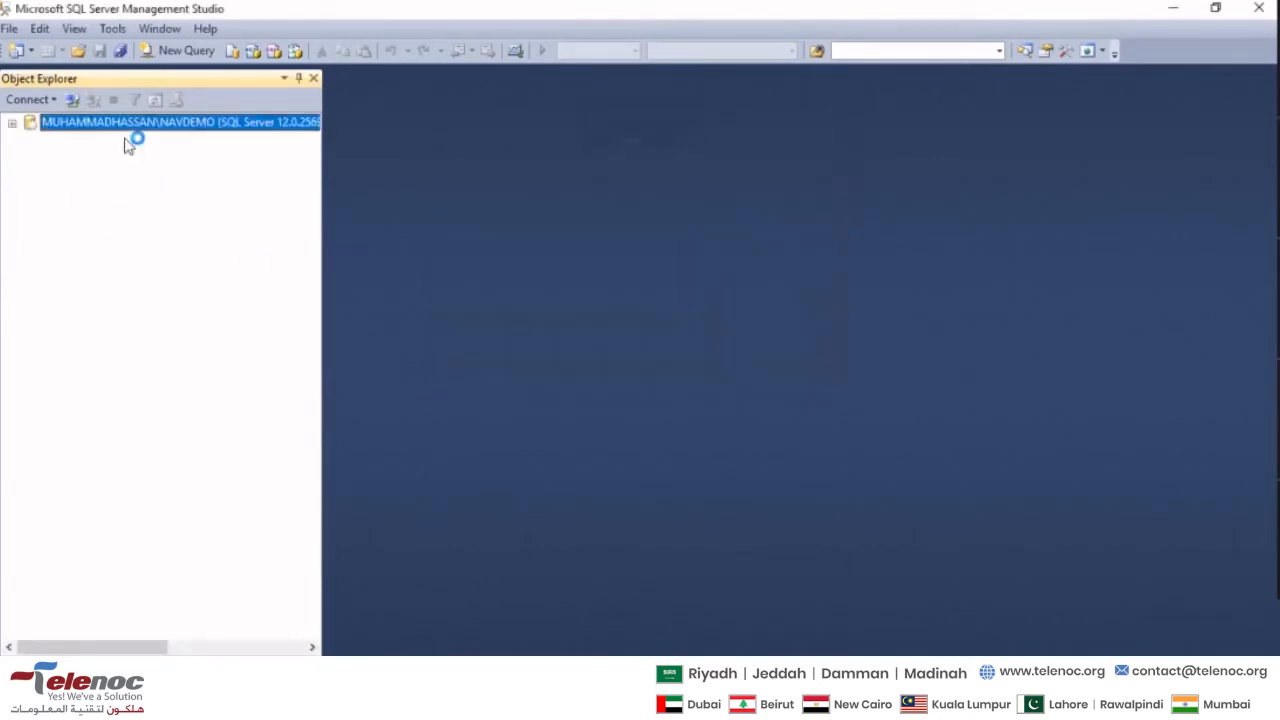
- Compare the connected server in Object Explorer with the SQL Server Instance and SQL Database fields in the NAV setup
click(72, 139)
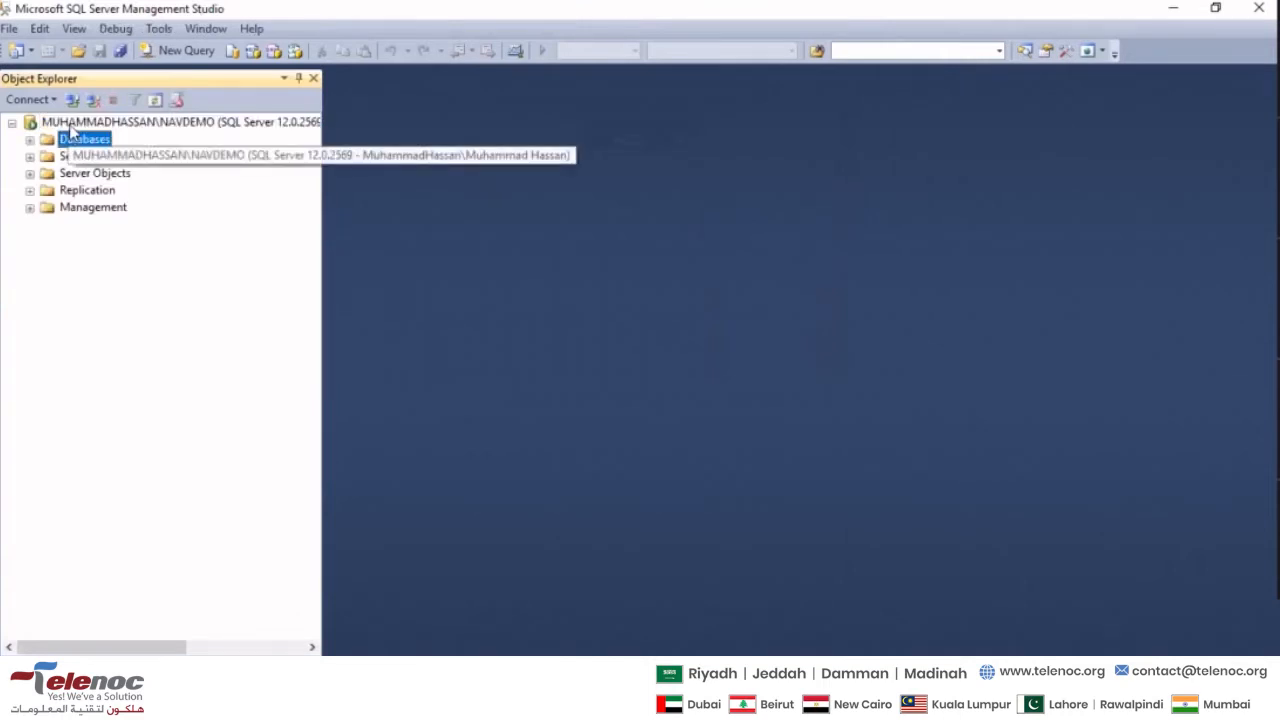
click(62, 123)
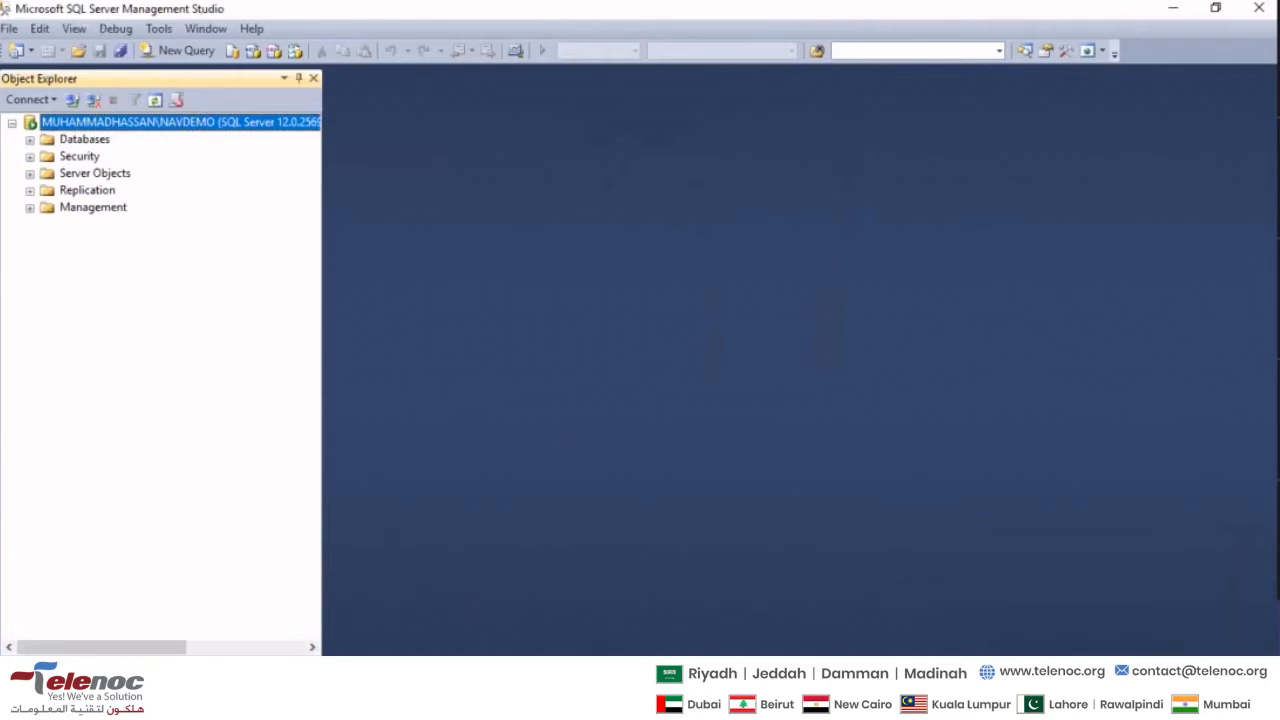
click(735, 700)
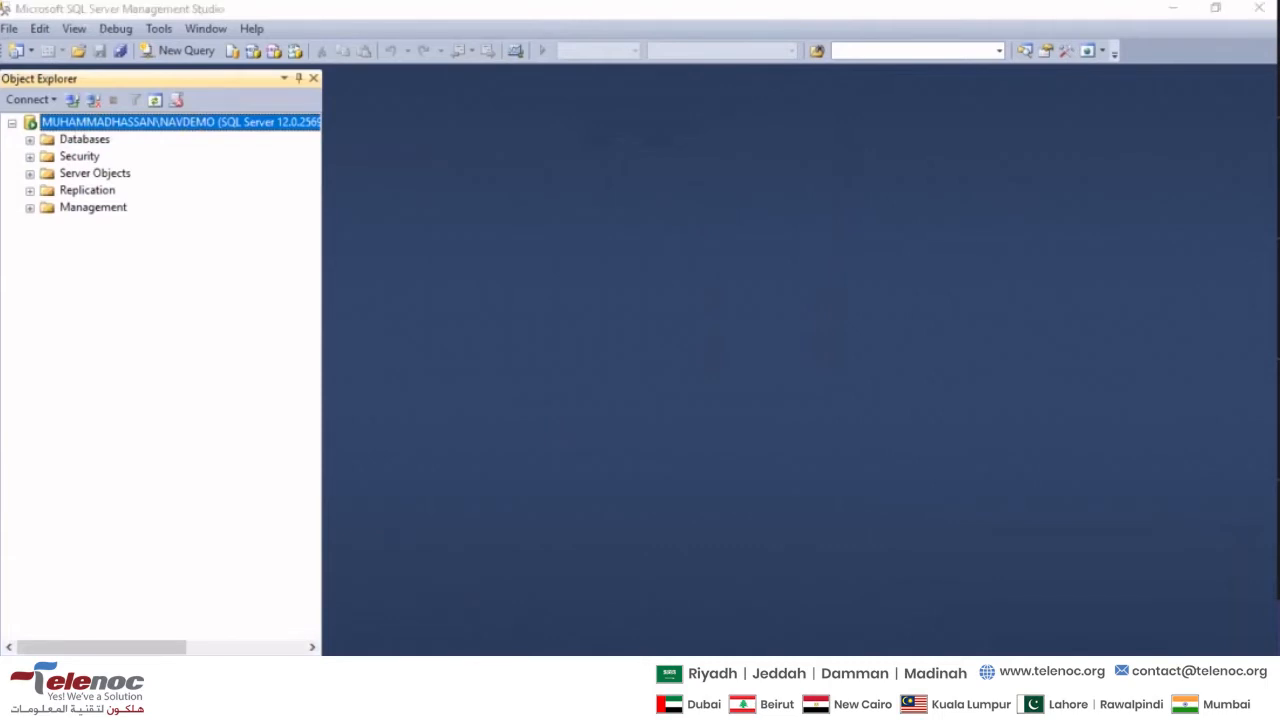
drag(665, 363, 513, 371)
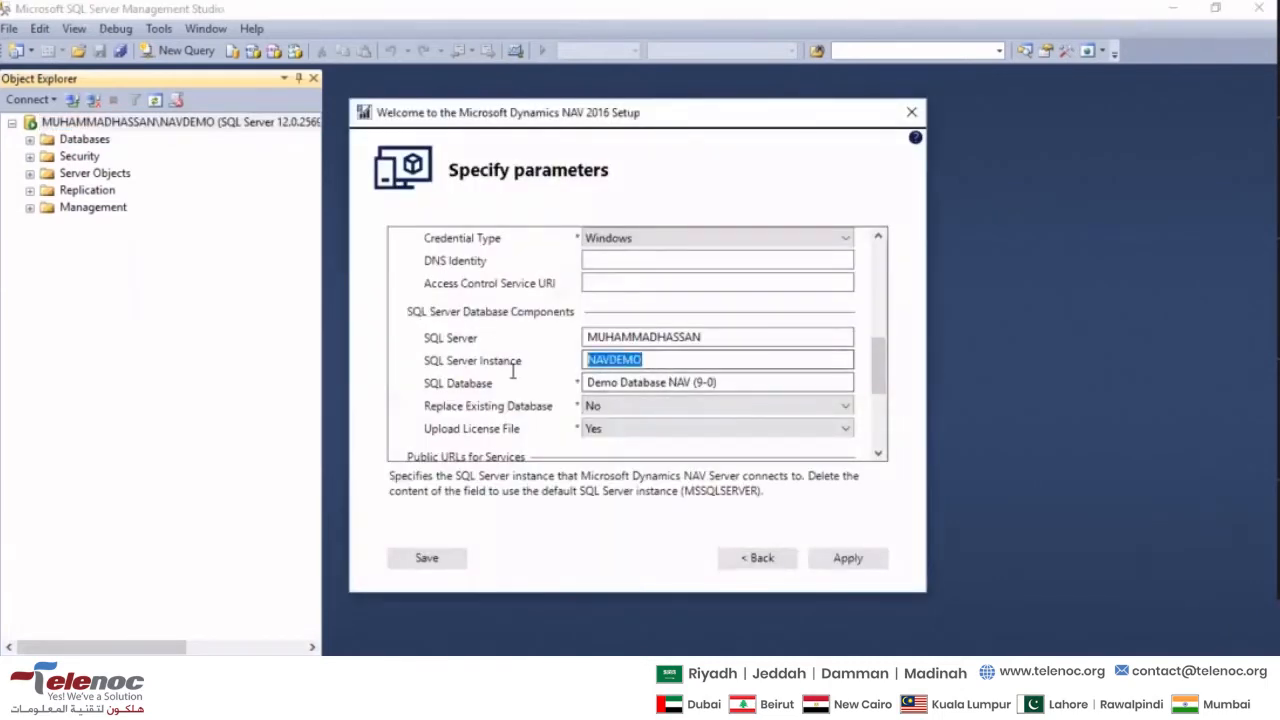
click(645, 361)
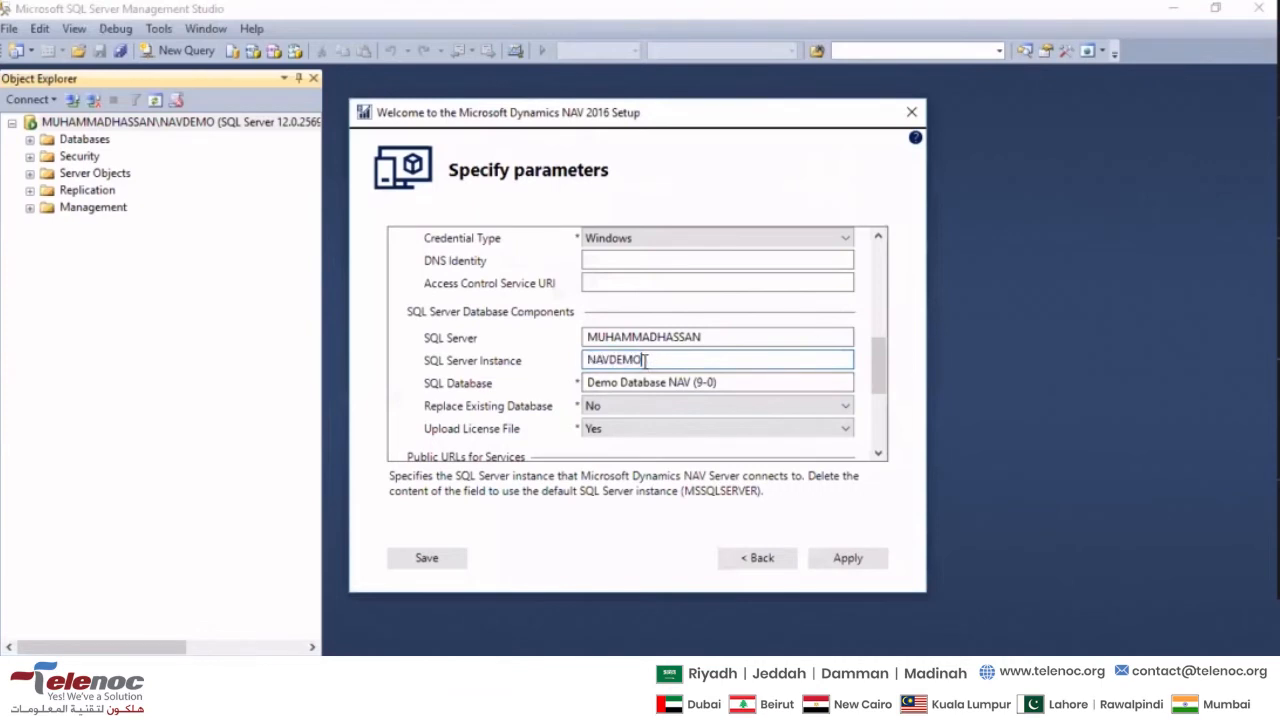
drag(741, 375, 563, 374)
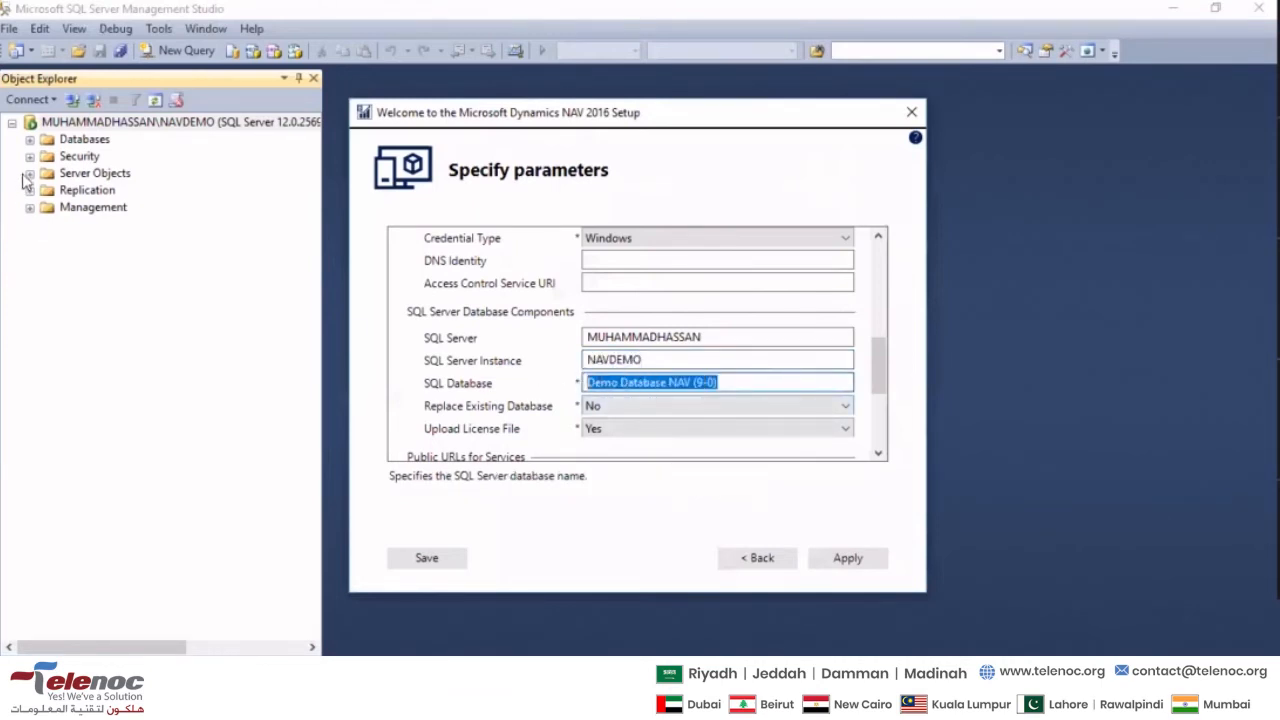
- Expand the server's Databases folder and check its demo databases against the SQL Database and instance fields in the NAV setup
click(30, 141)
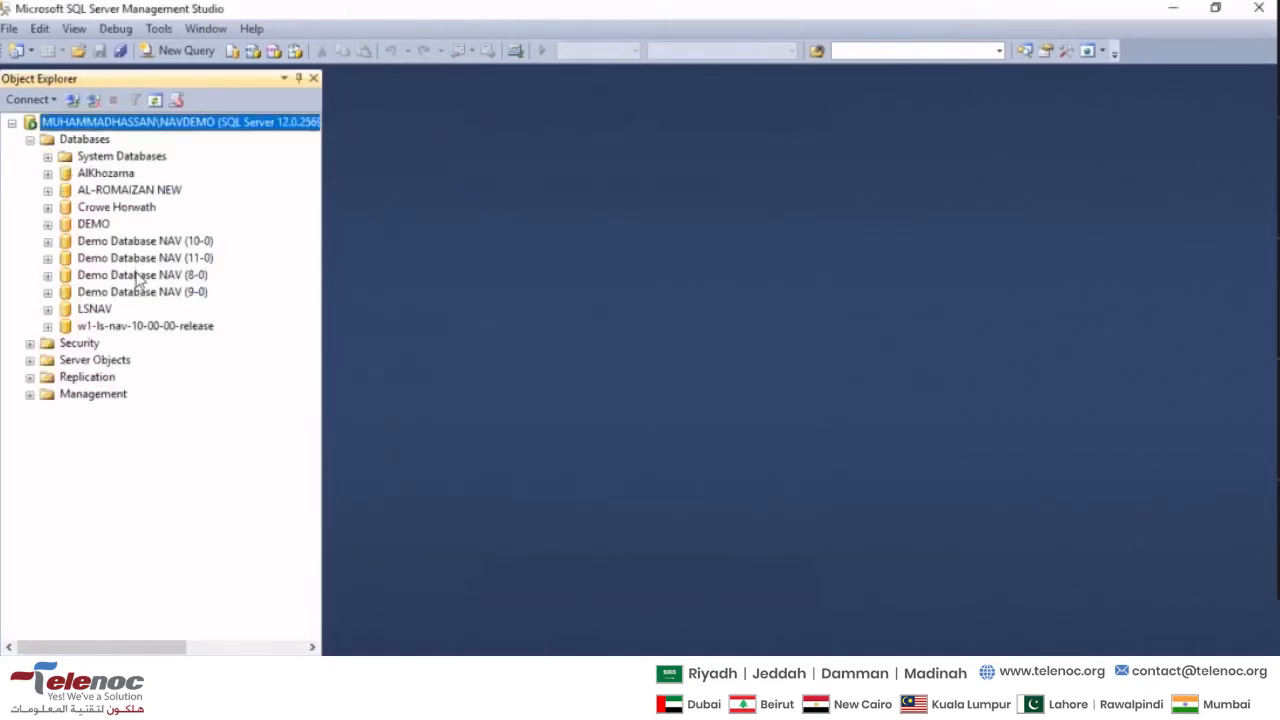
click(182, 260)
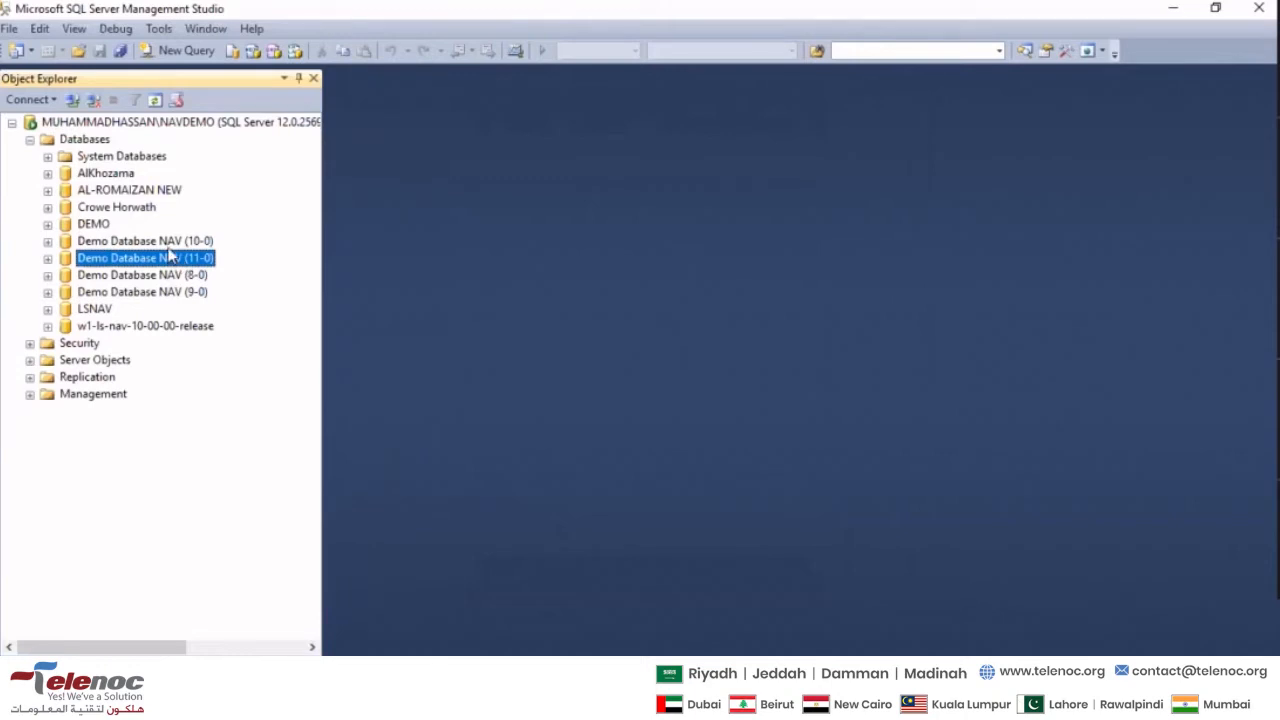
click(172, 257)
click(664, 704)
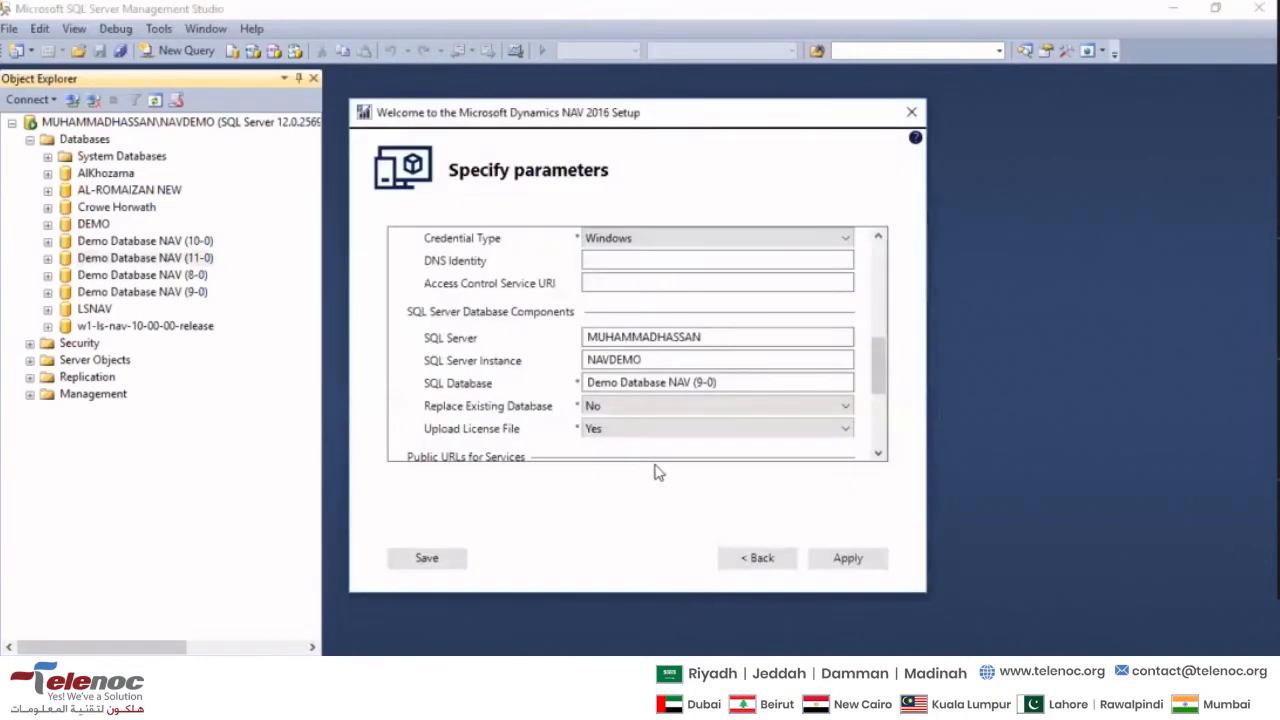
drag(718, 382, 537, 389)
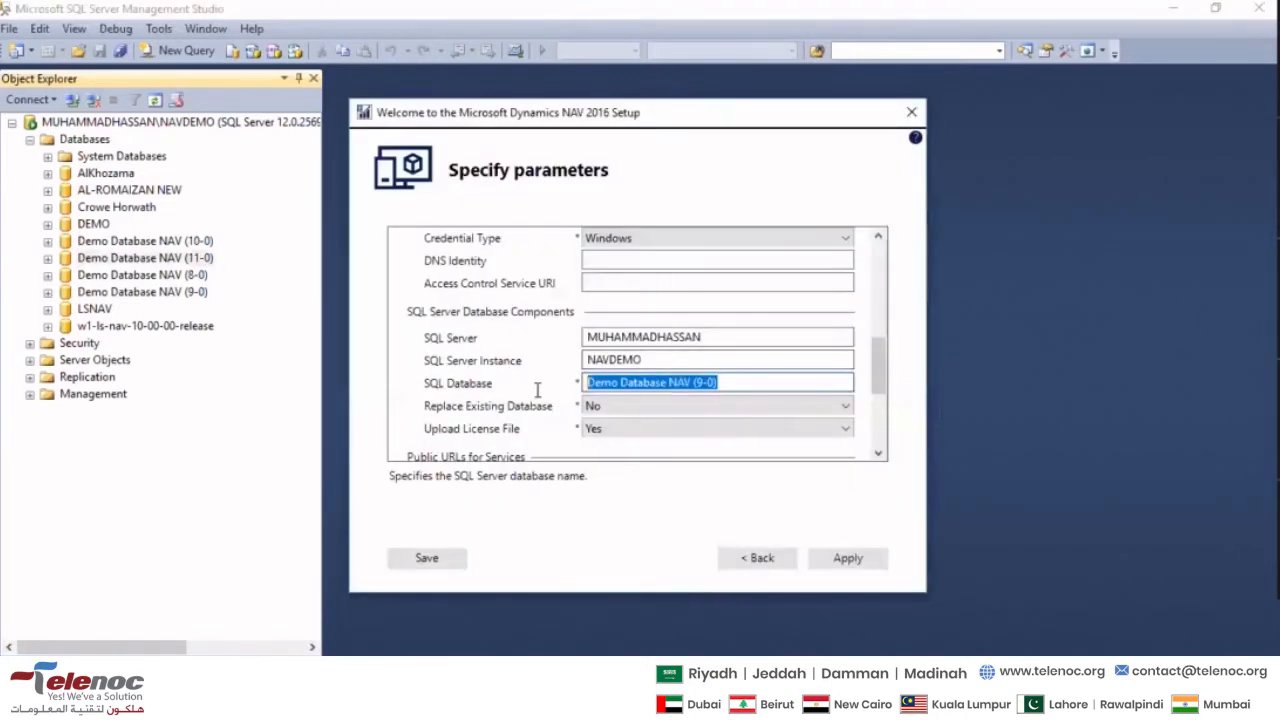
click(655, 366)
double_click(655, 366)
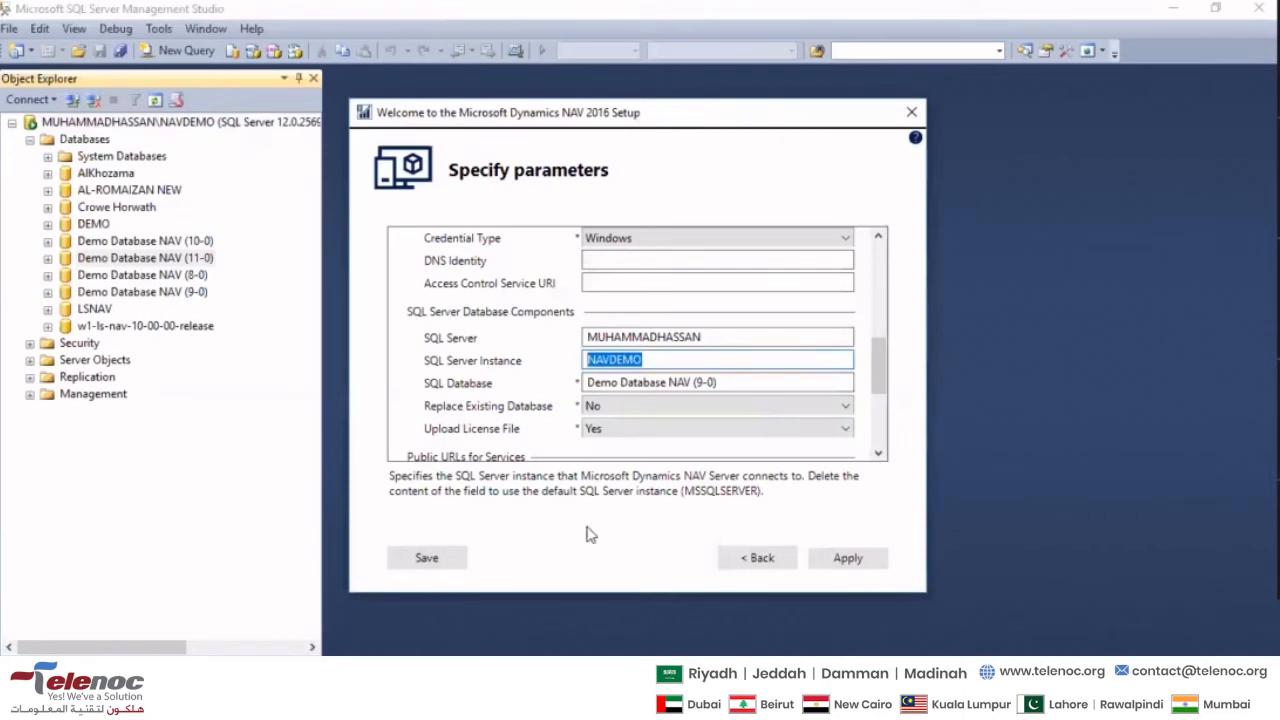
- Recheck the service port settings and the Client Credential Type in the NAV setup parameters
scroll(497, 363, up, 3)
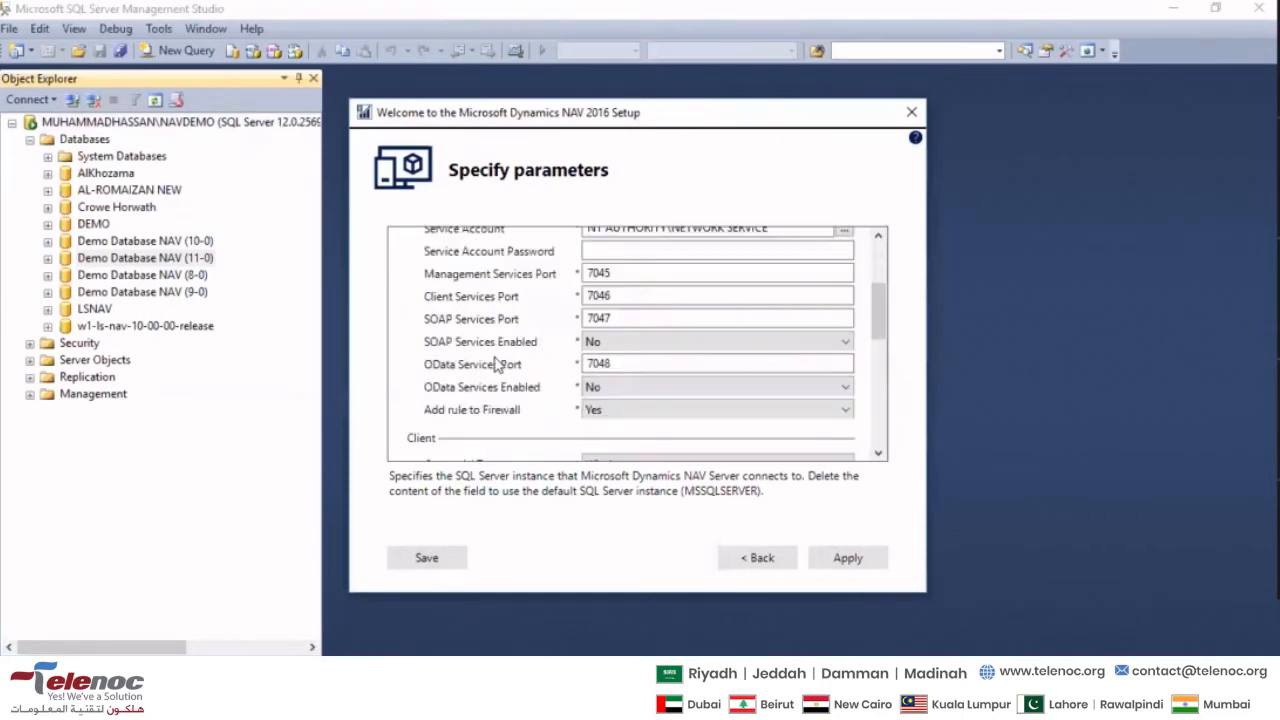
scroll(530, 413, down, 3)
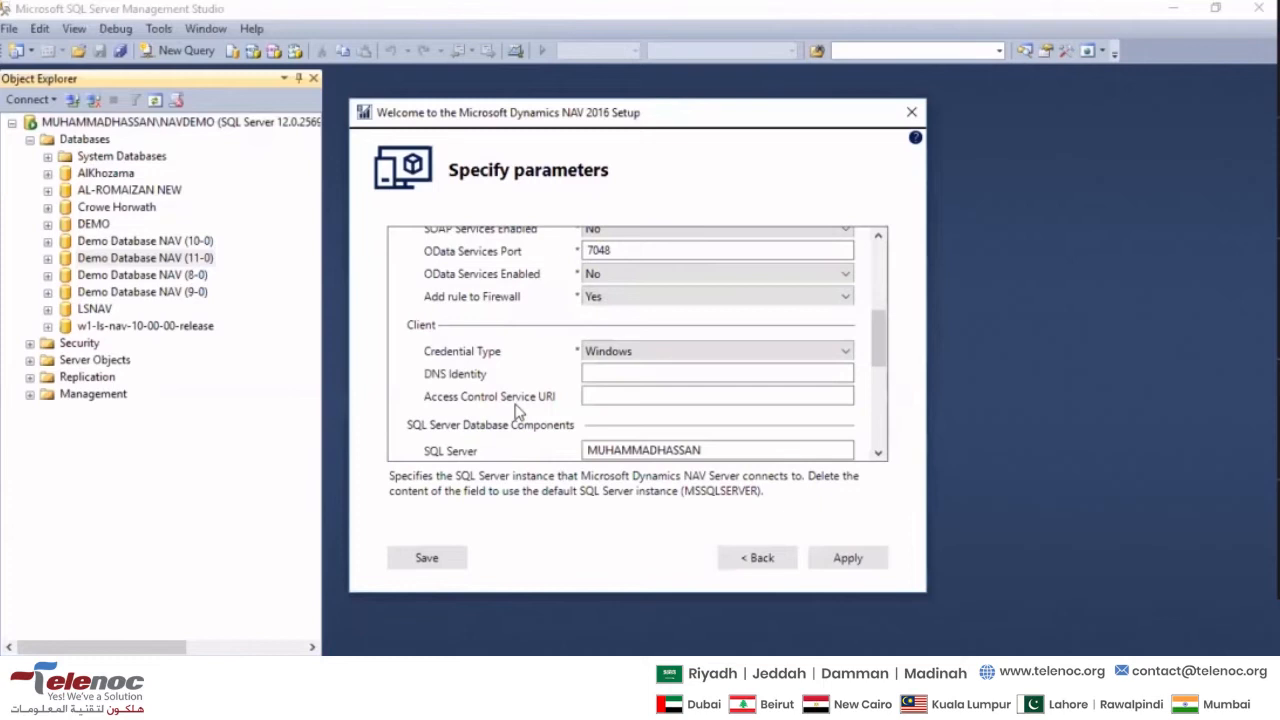
click(636, 350)
click(636, 348)
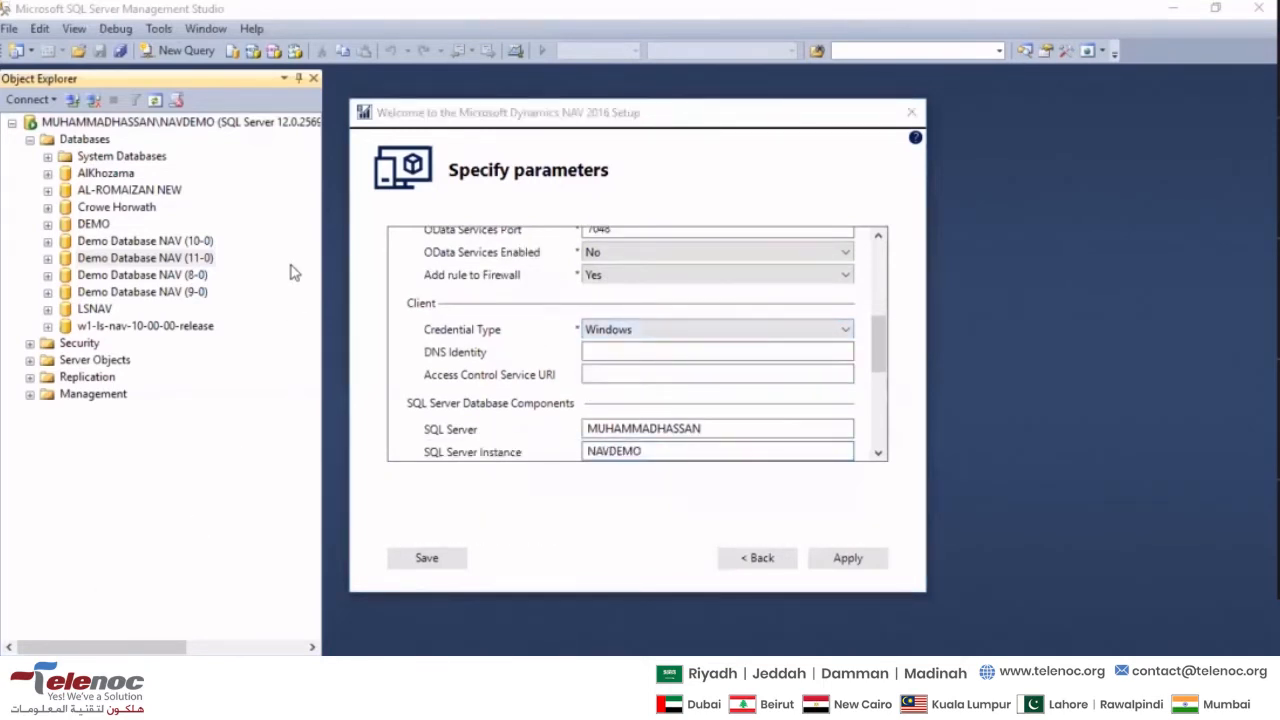
key(super)
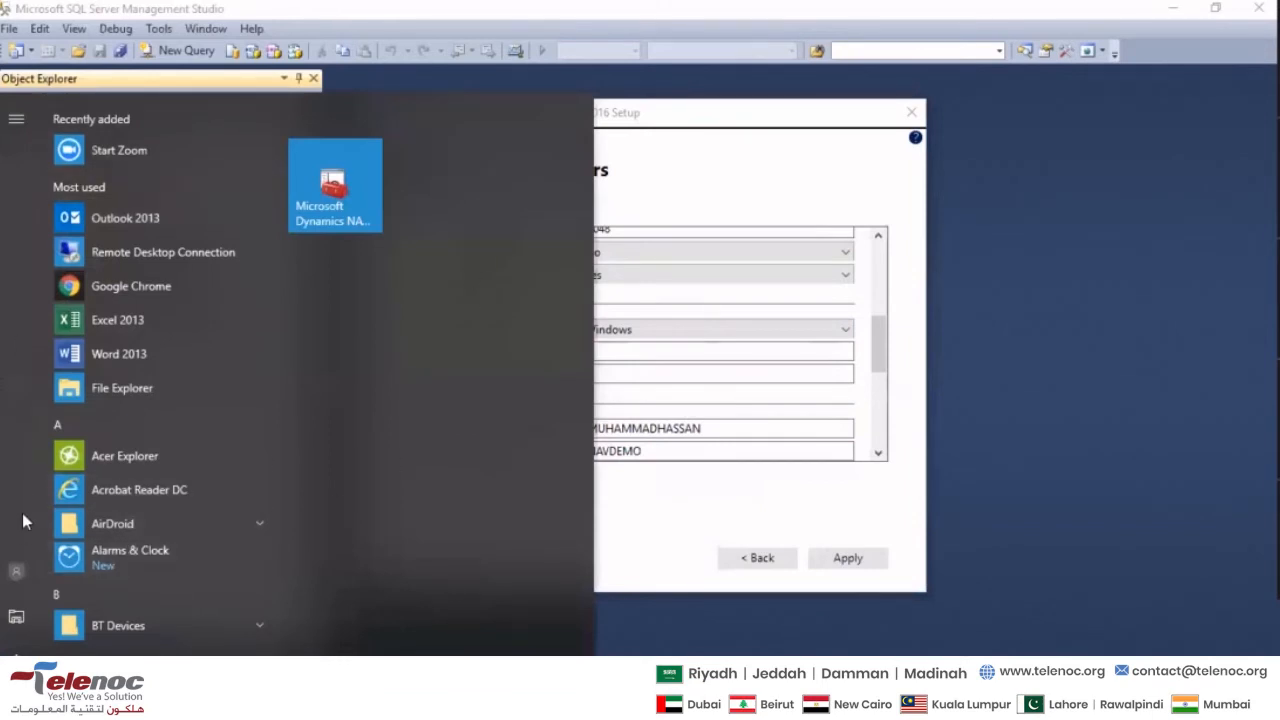
key(super)
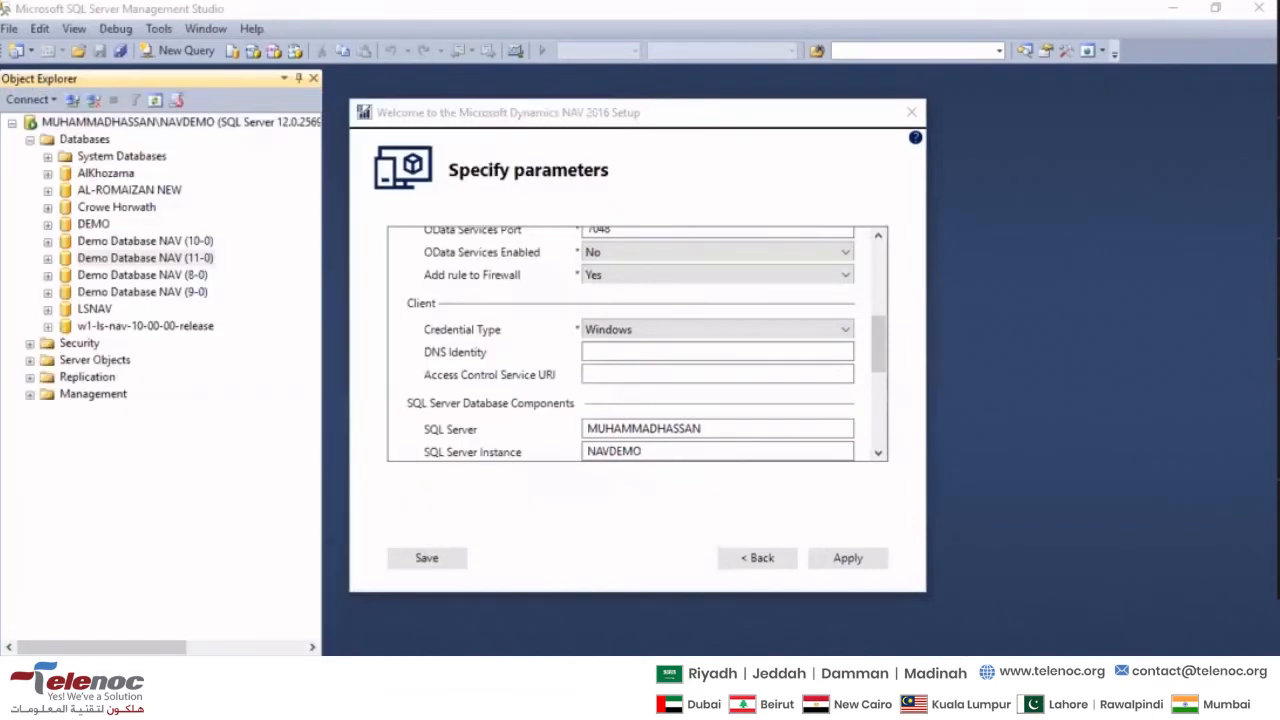
key(super)
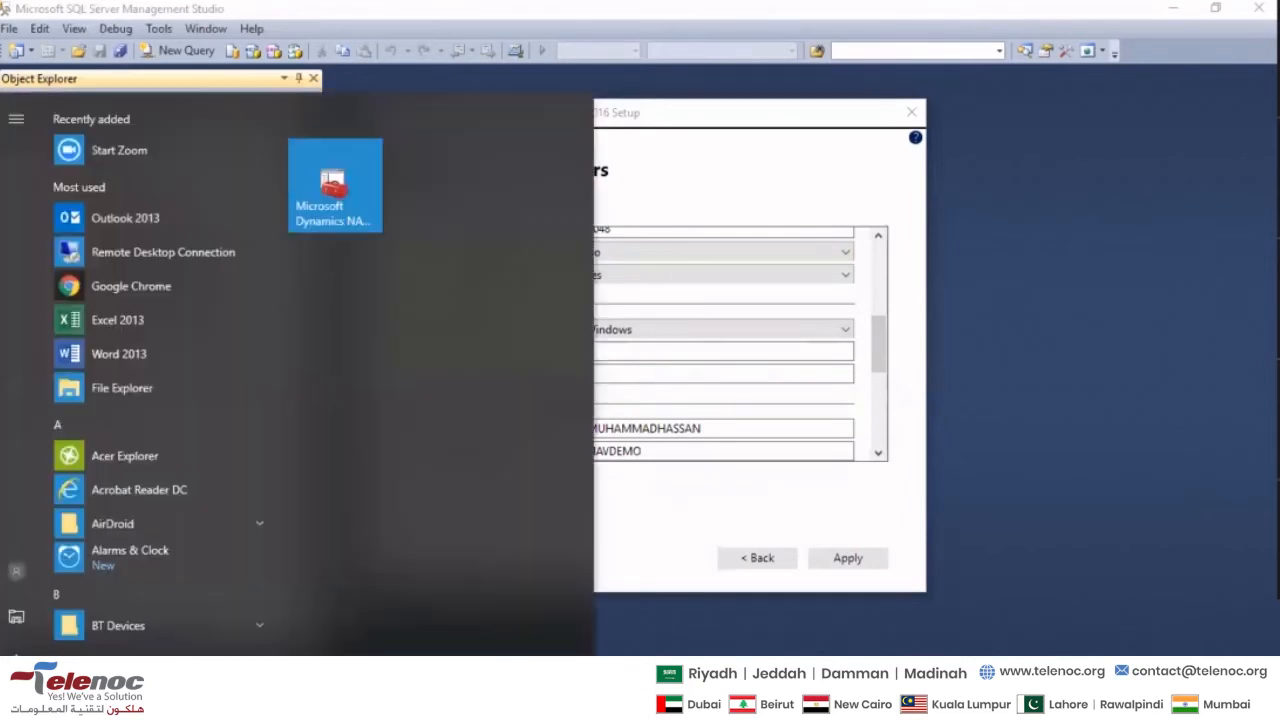
- Set the Client Credential Type to User Name in the NAV setup parameters
key(super)
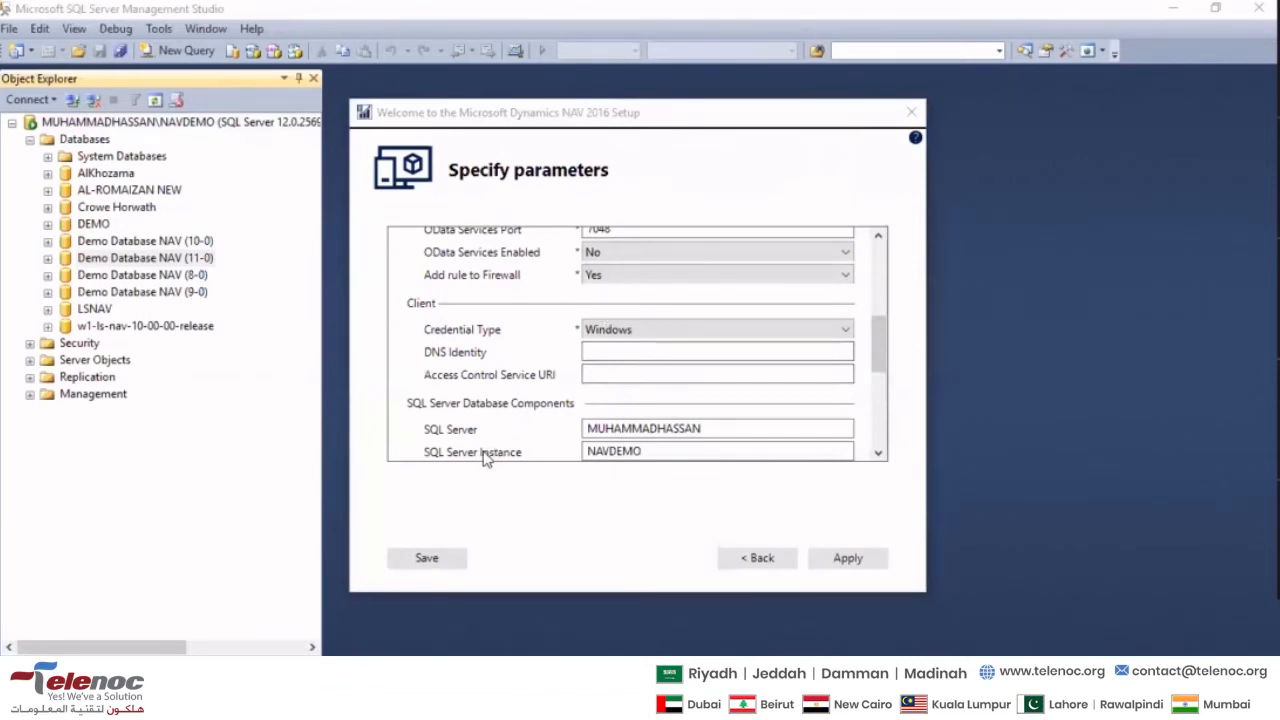
click(671, 331)
click(640, 362)
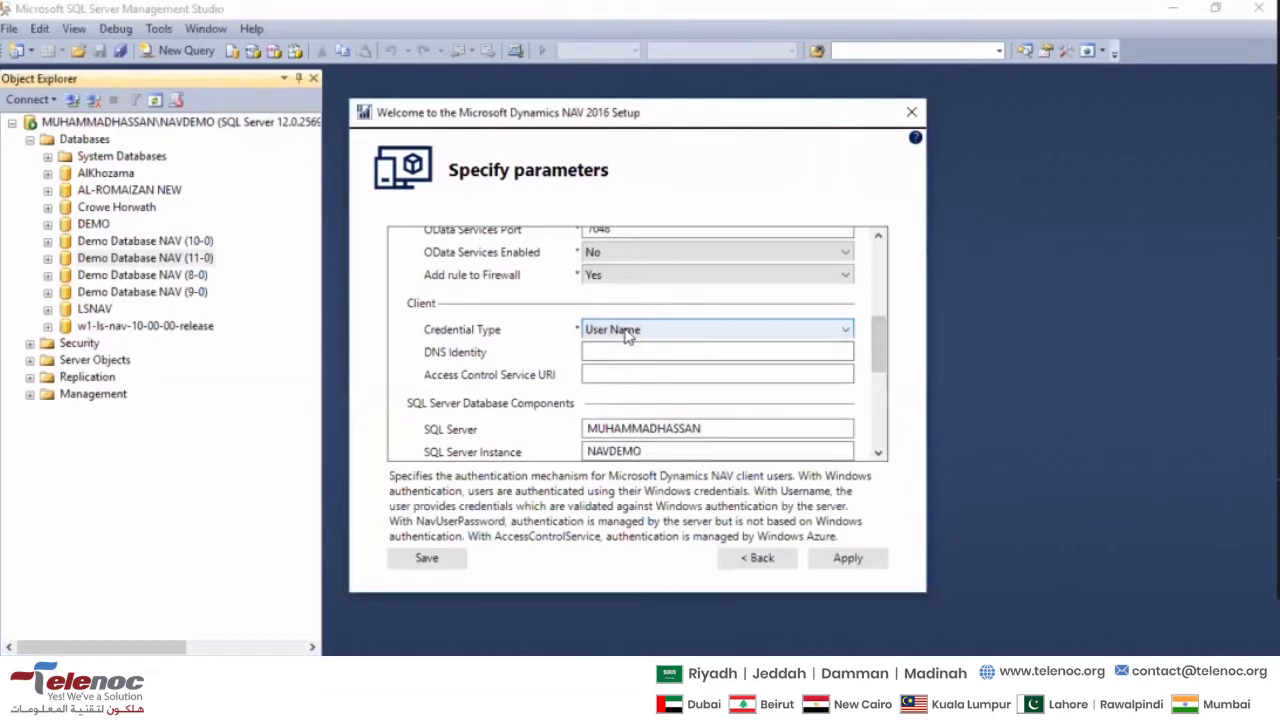
scroll(628, 336, up, 1)
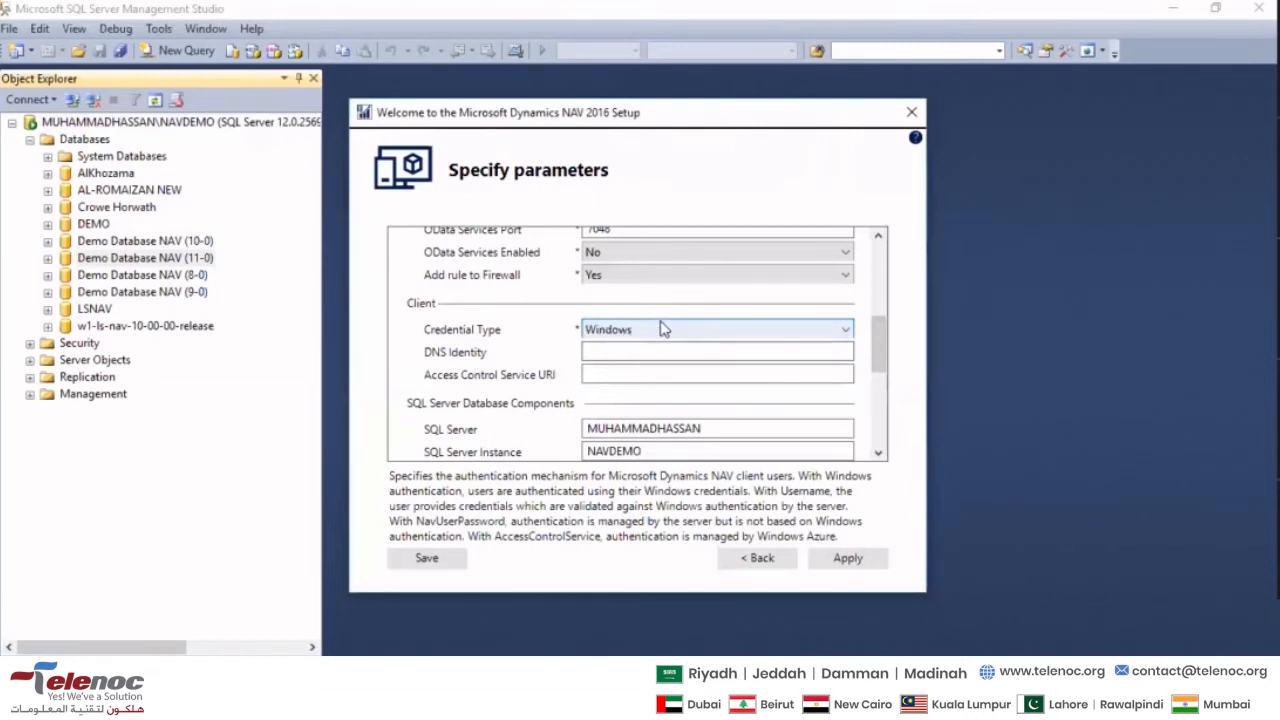
scroll(660, 329, down, 1)
click(638, 353)
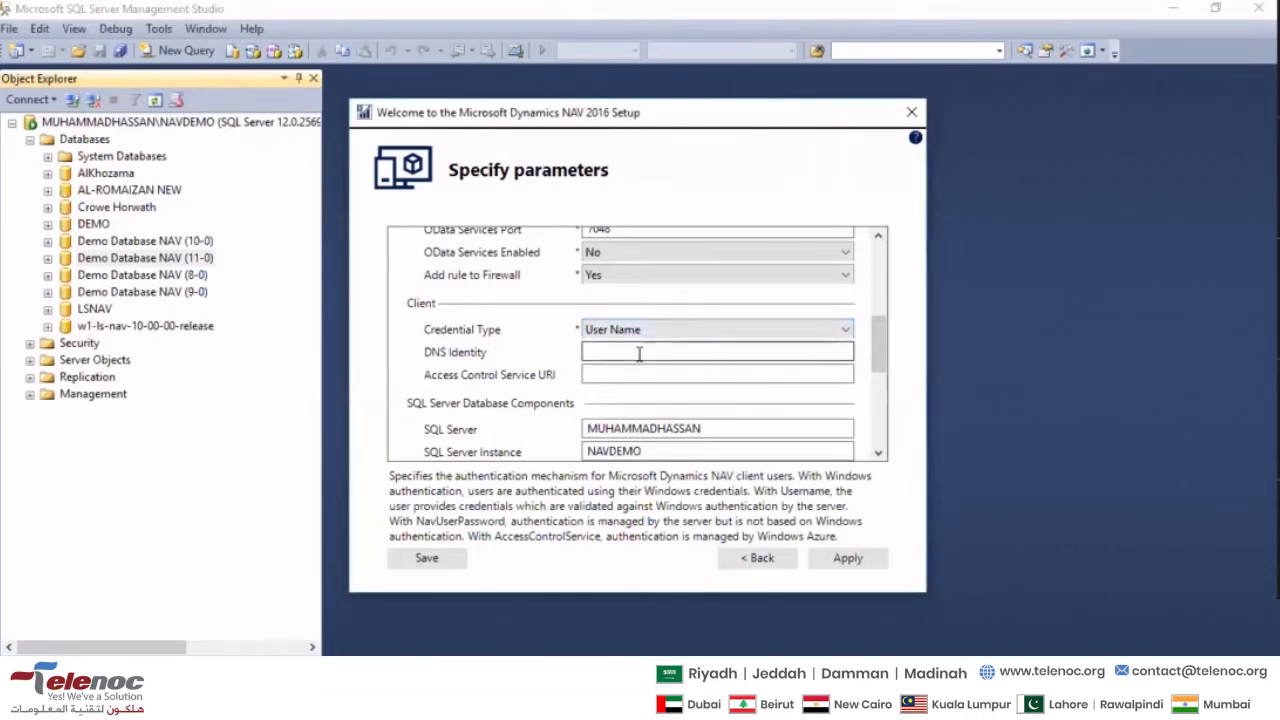
- Read the parameter descriptions of the Client's DNS Identity and Access Control Service URI fields
key(Tab)
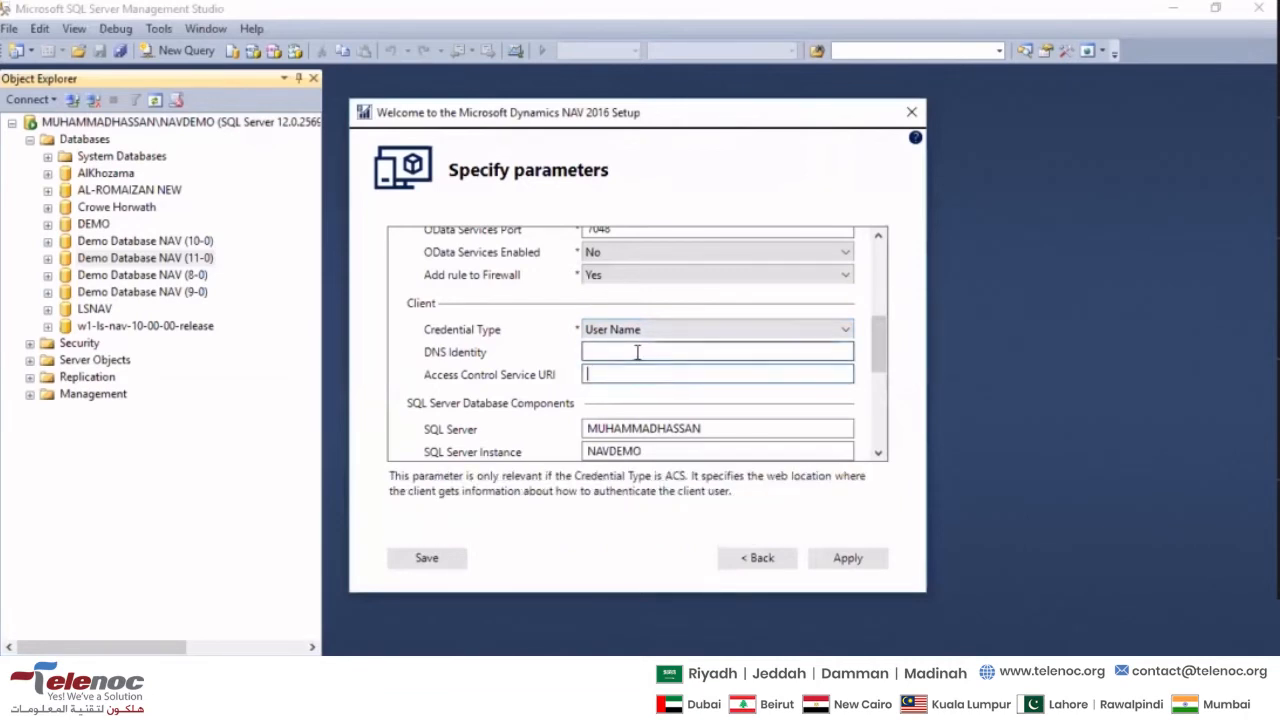
click(637, 352)
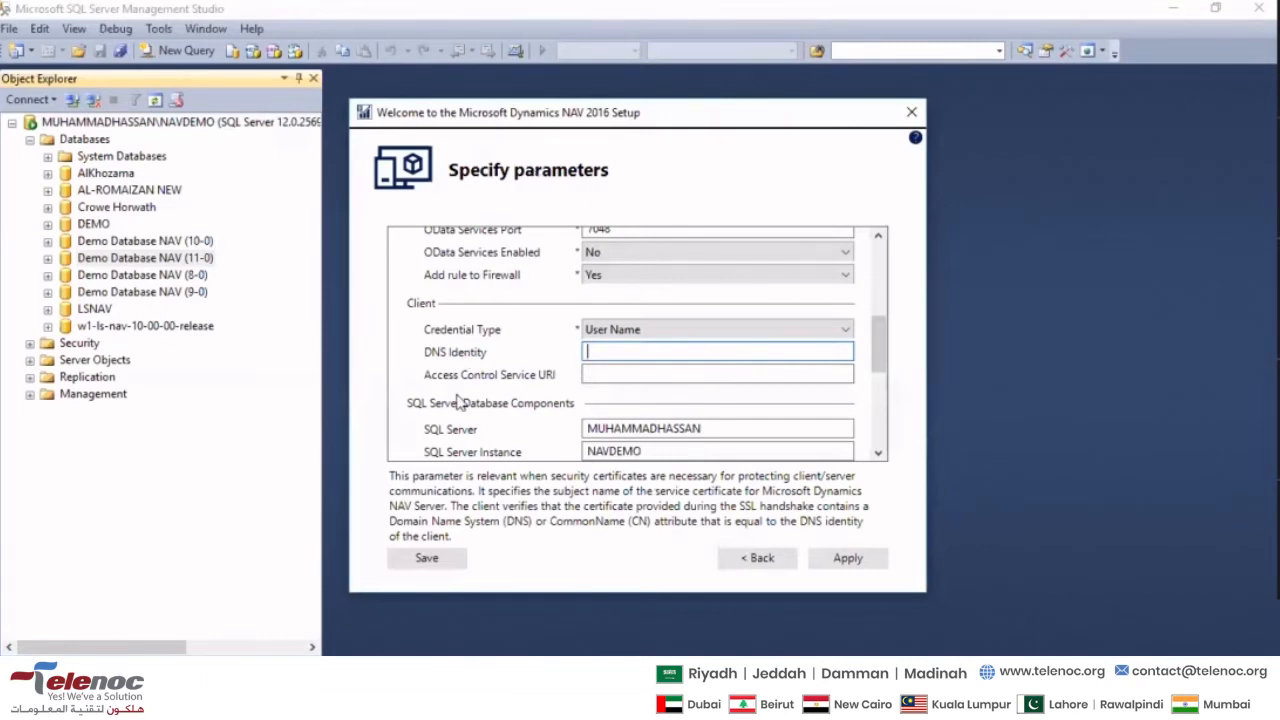
click(645, 372)
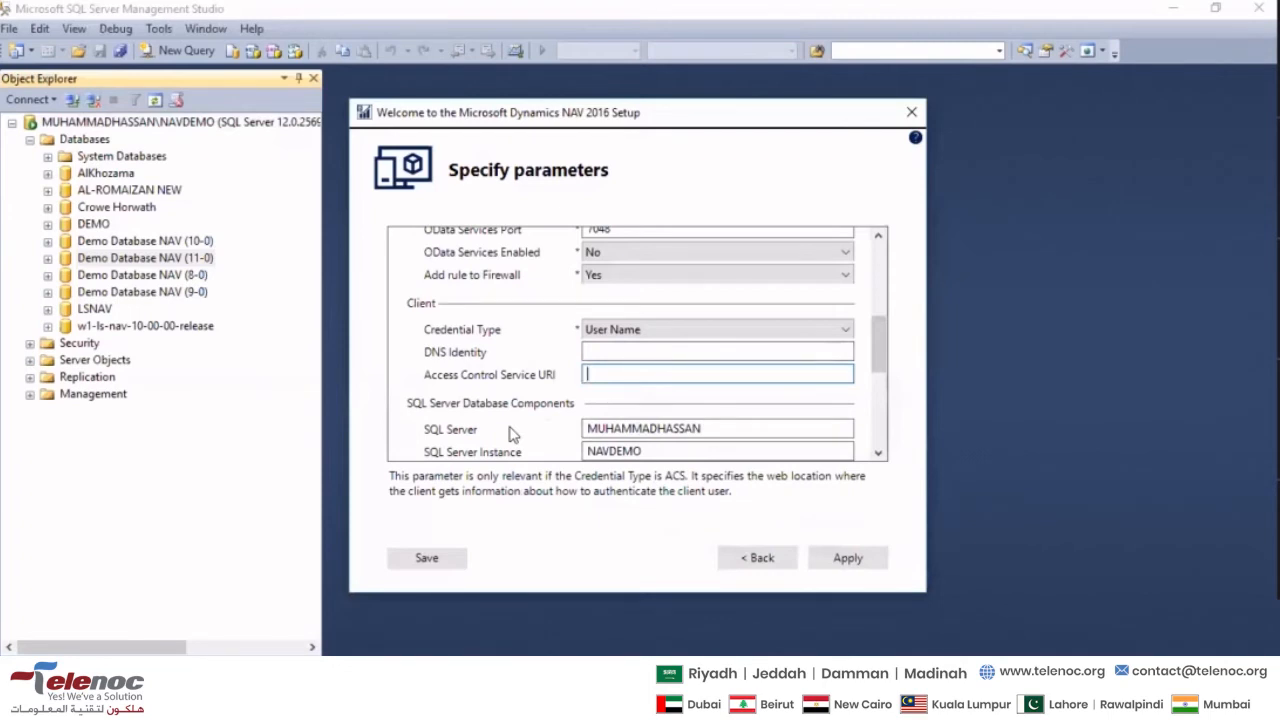
- Set the Management Services Port to 1045 and the Client Services Port to 1046 in the Server parameters
scroll(510, 432, up, 5)
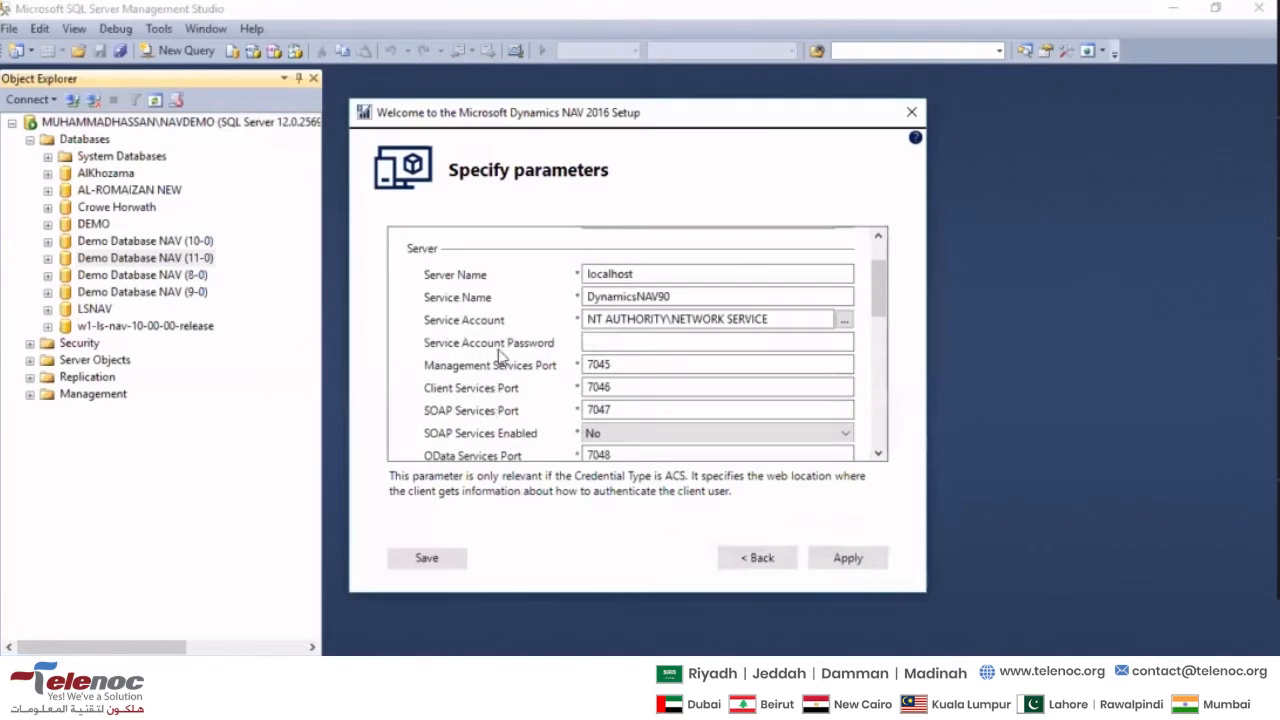
scroll(500, 357, down, 2)
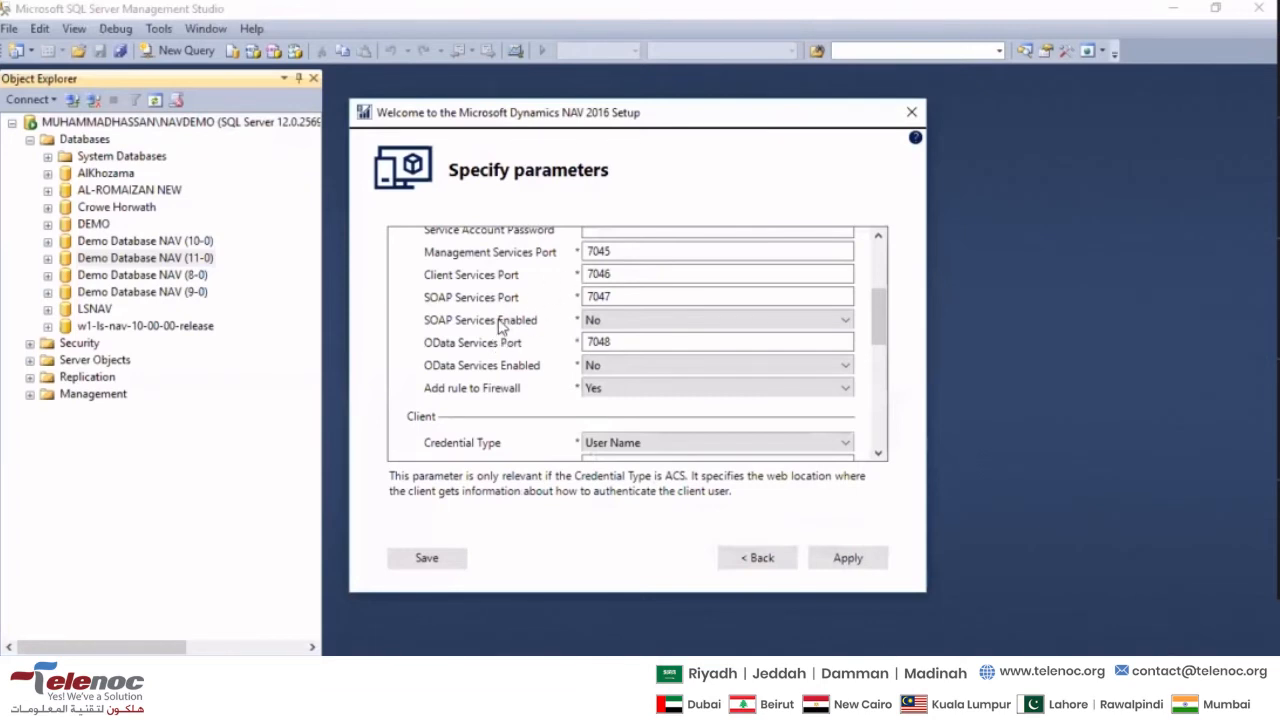
click(597, 251)
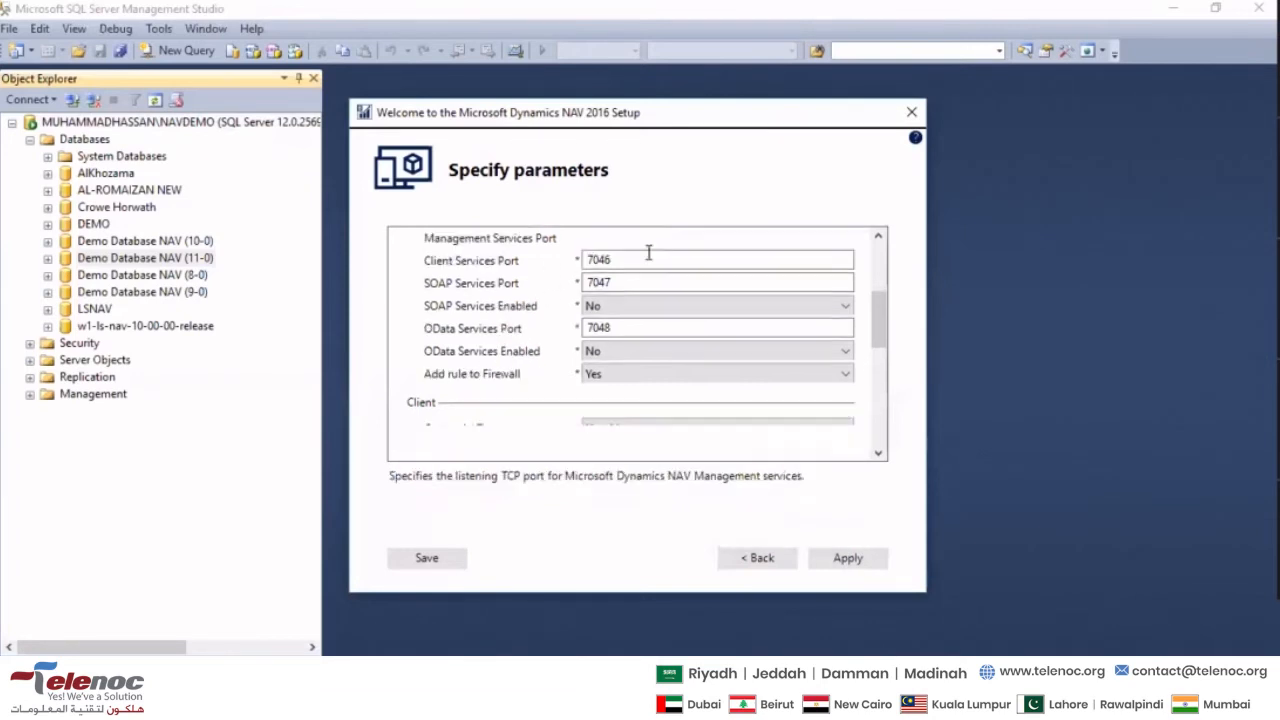
scroll(600, 320, up, 2)
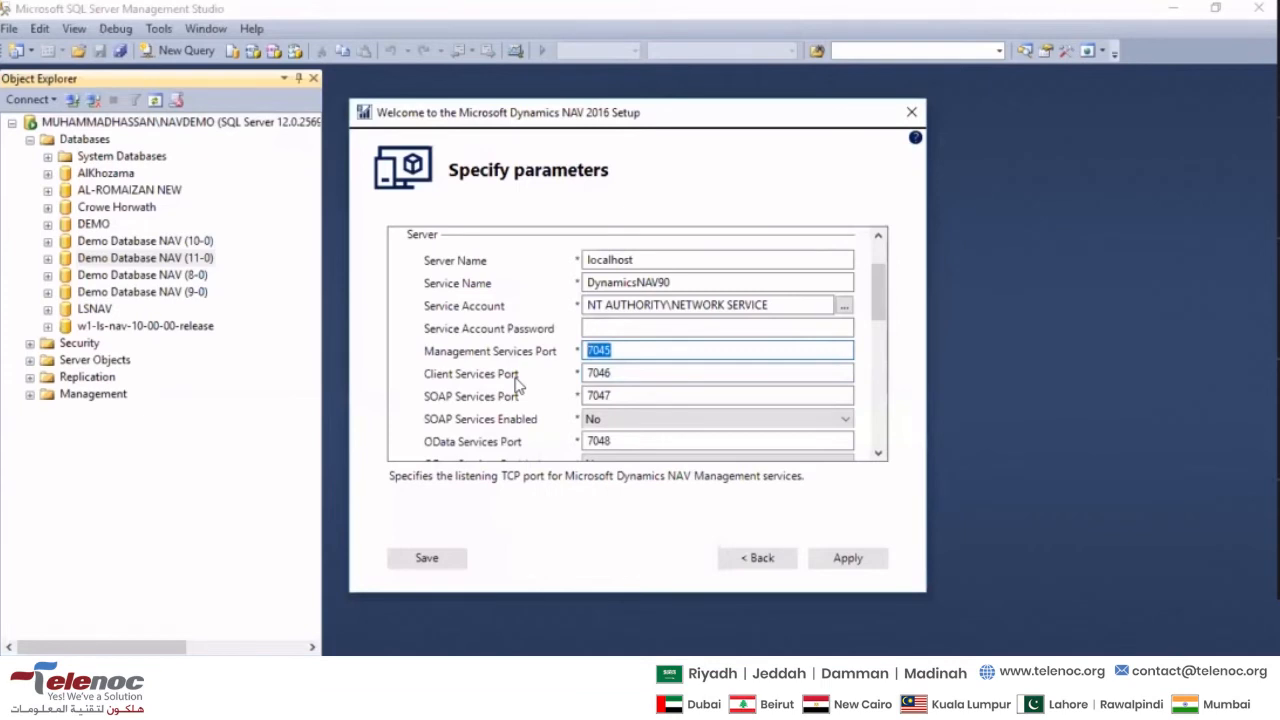
text(10)
key(Tab)
text(1)
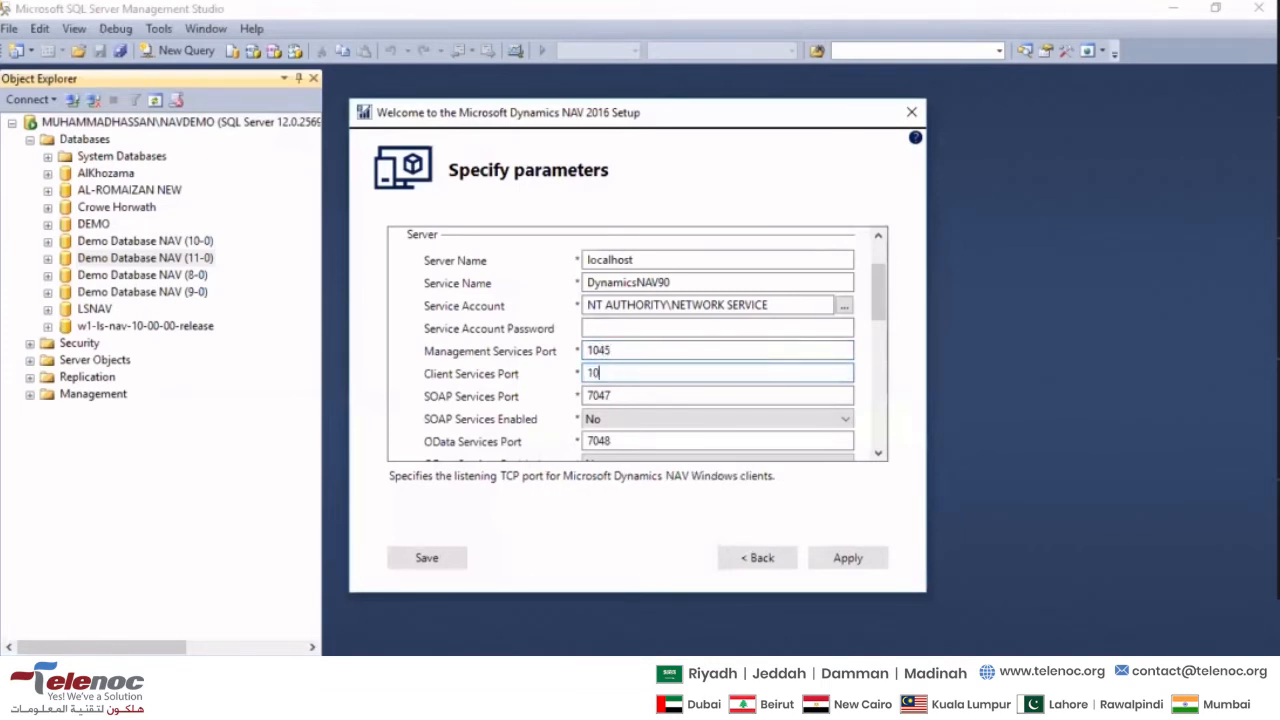
key(Tab)
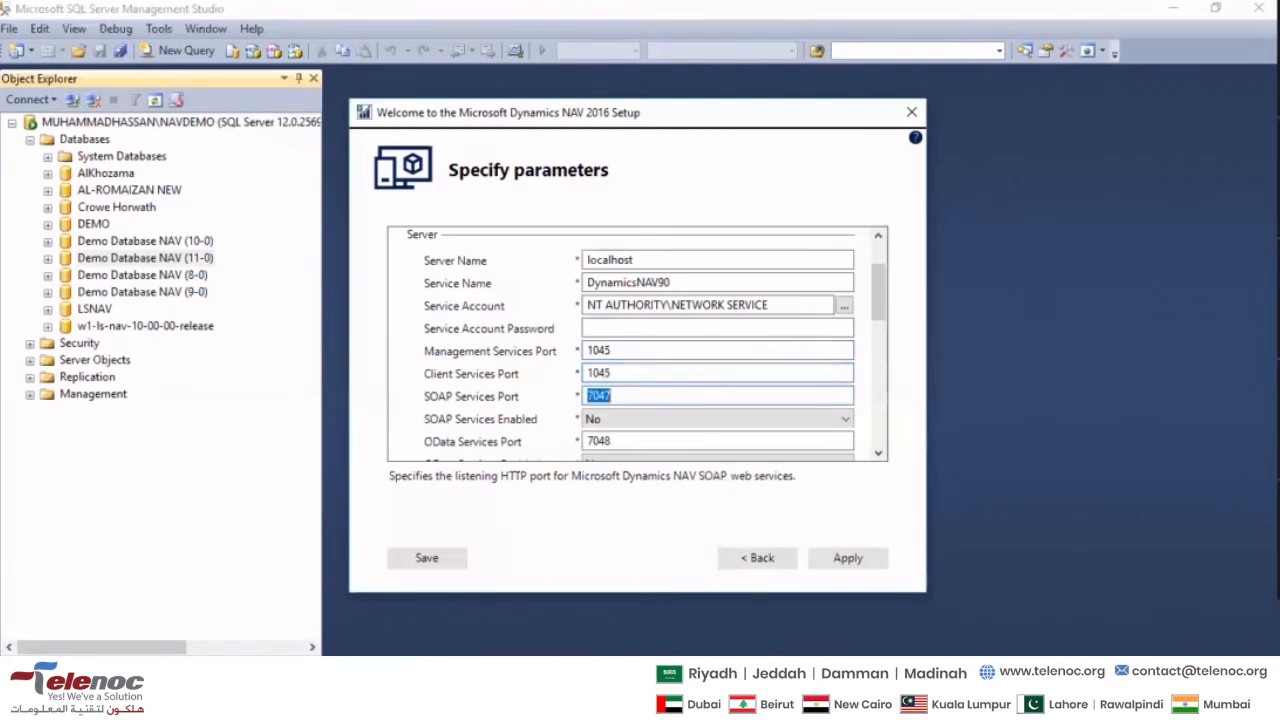
key(shift+Tab)
key(End)
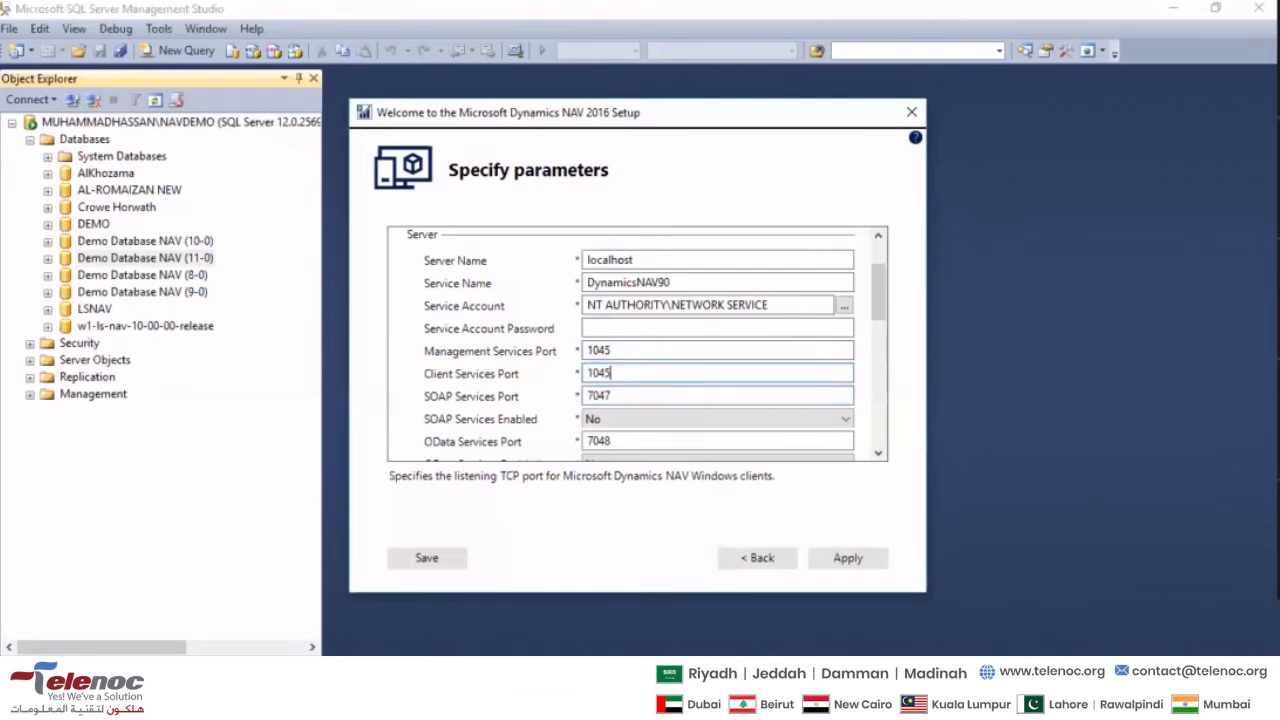
key(Tab)
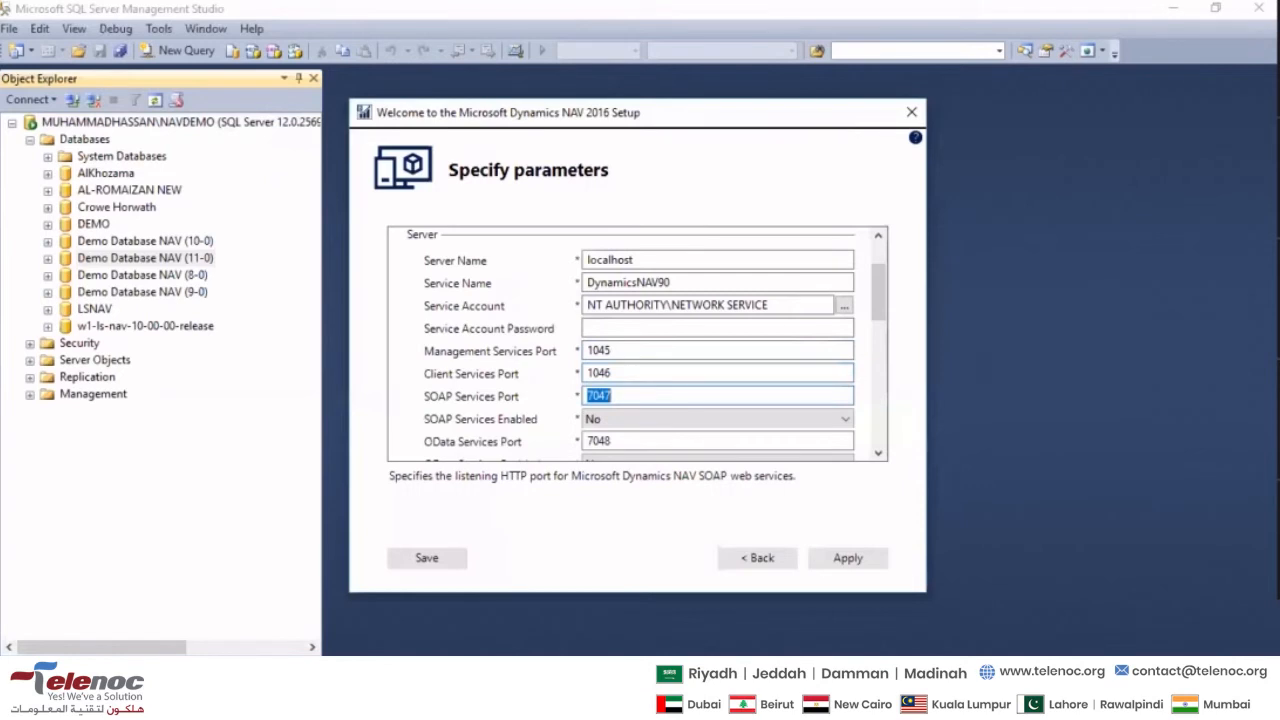
- Set the SOAP Services Port to 1047 and the OData Services Port to 1048
text(1)
key(Tab)
key(Tab)
key(Left)
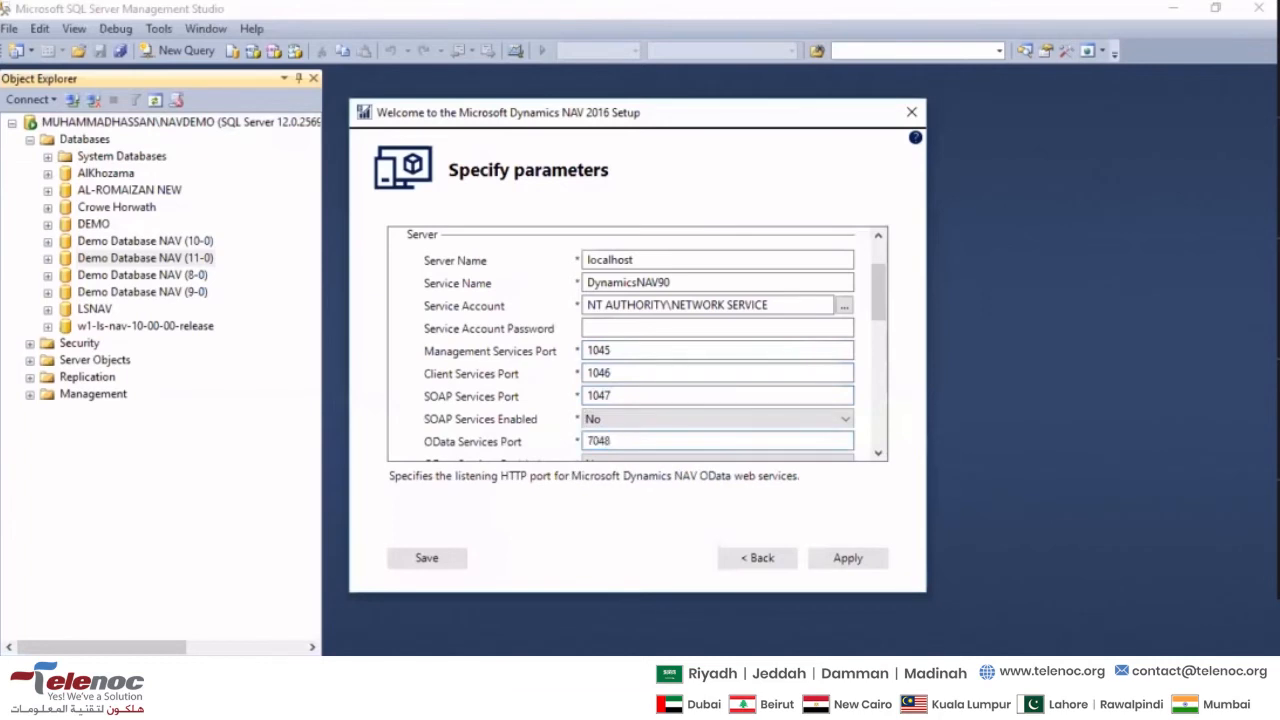
key(BackSpace)
key(BackSpace)
key(BackSpace)
text(10)
key(Tab)
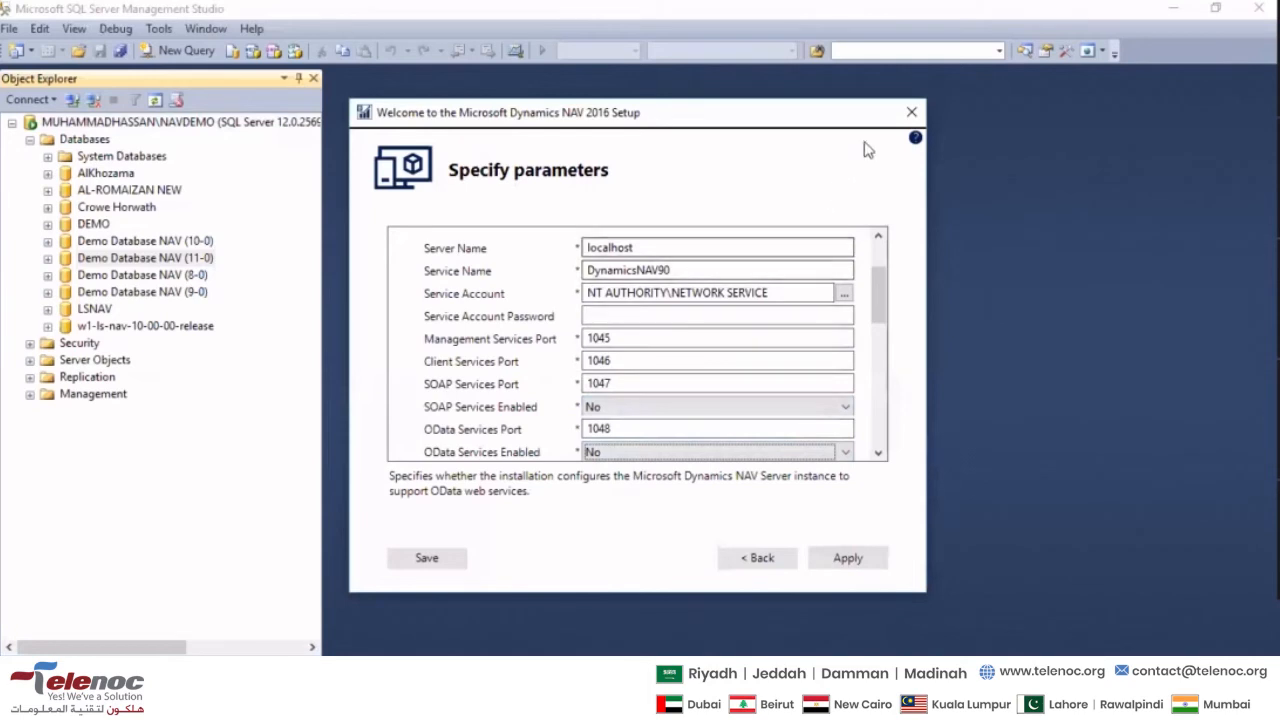
- Exit the Dynamics NAV 2016 setup without applying the parameters and minimize SQL Server Management Studio
click(912, 114)
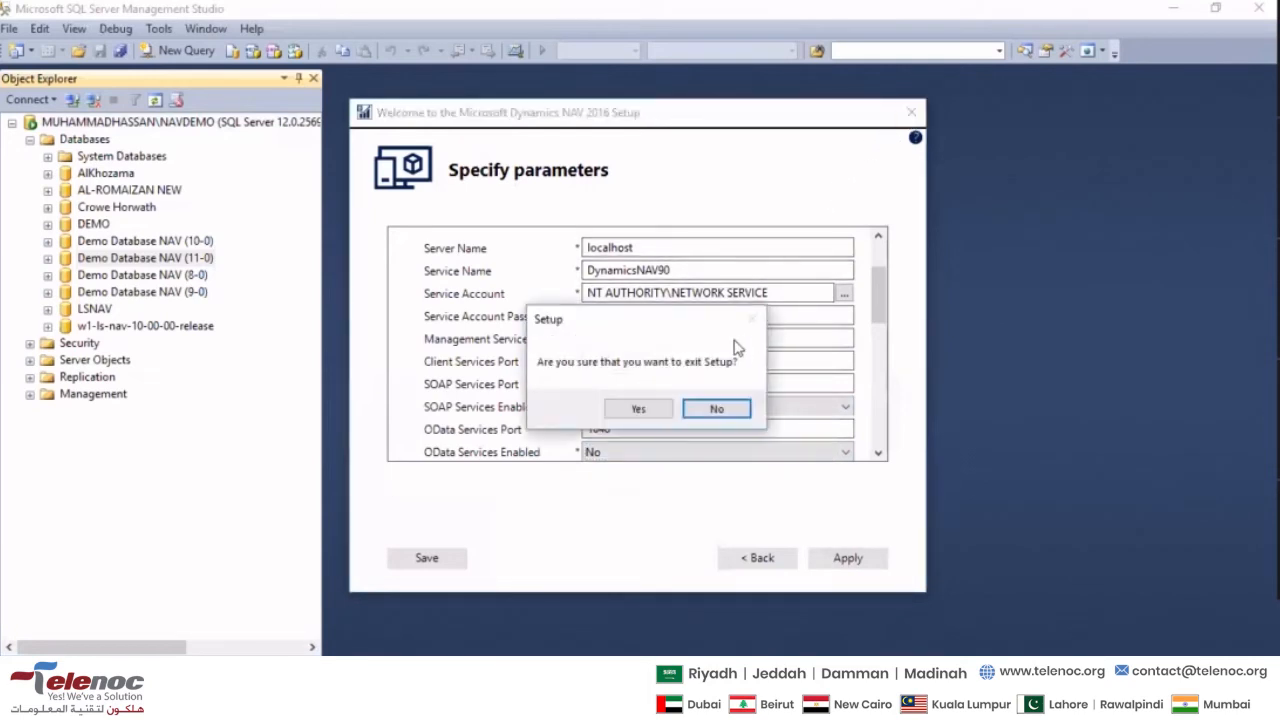
click(660, 412)
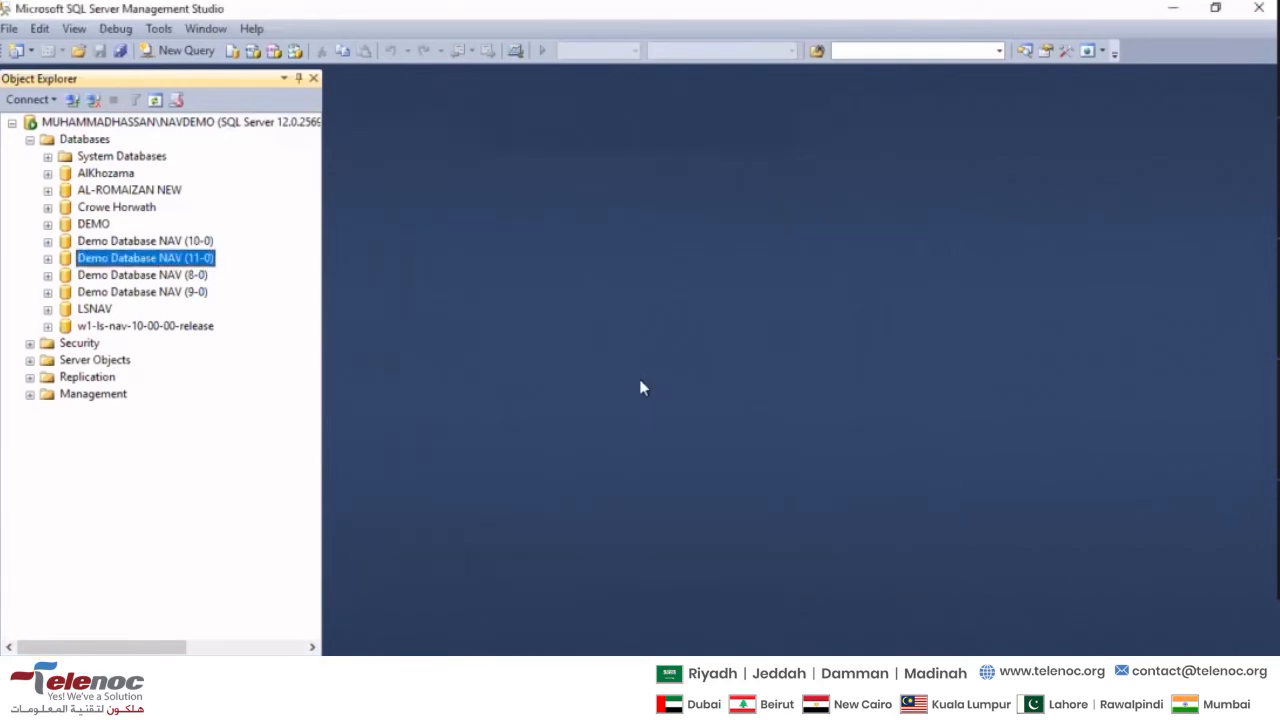
click(1173, 8)
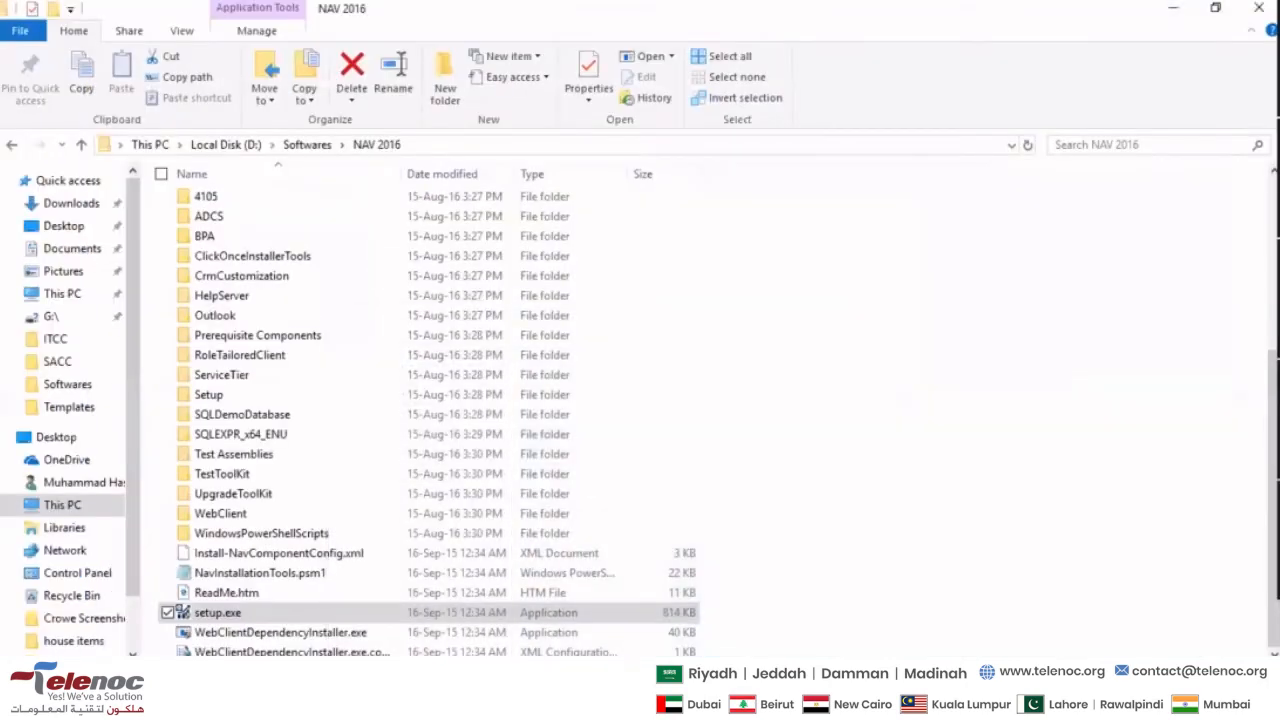
- Launch the installed Dynamics NAV 2017 client and maximize its window
key(super+s)
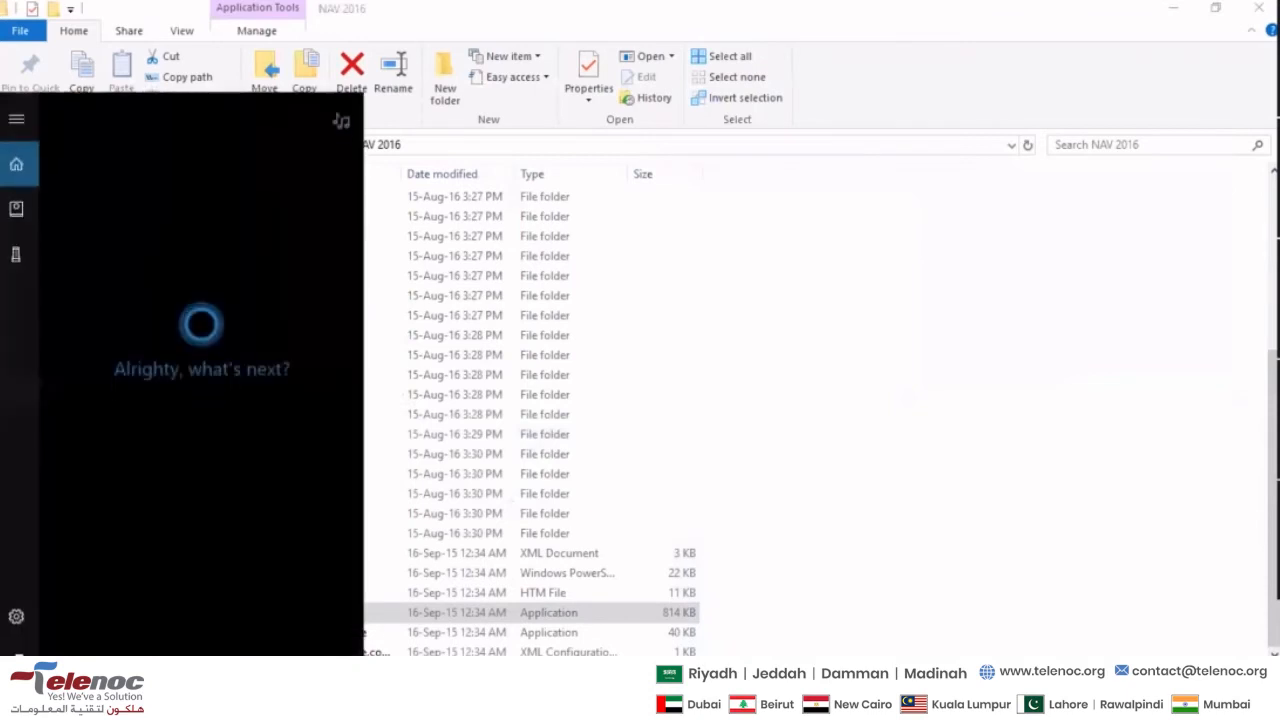
text(dynam)
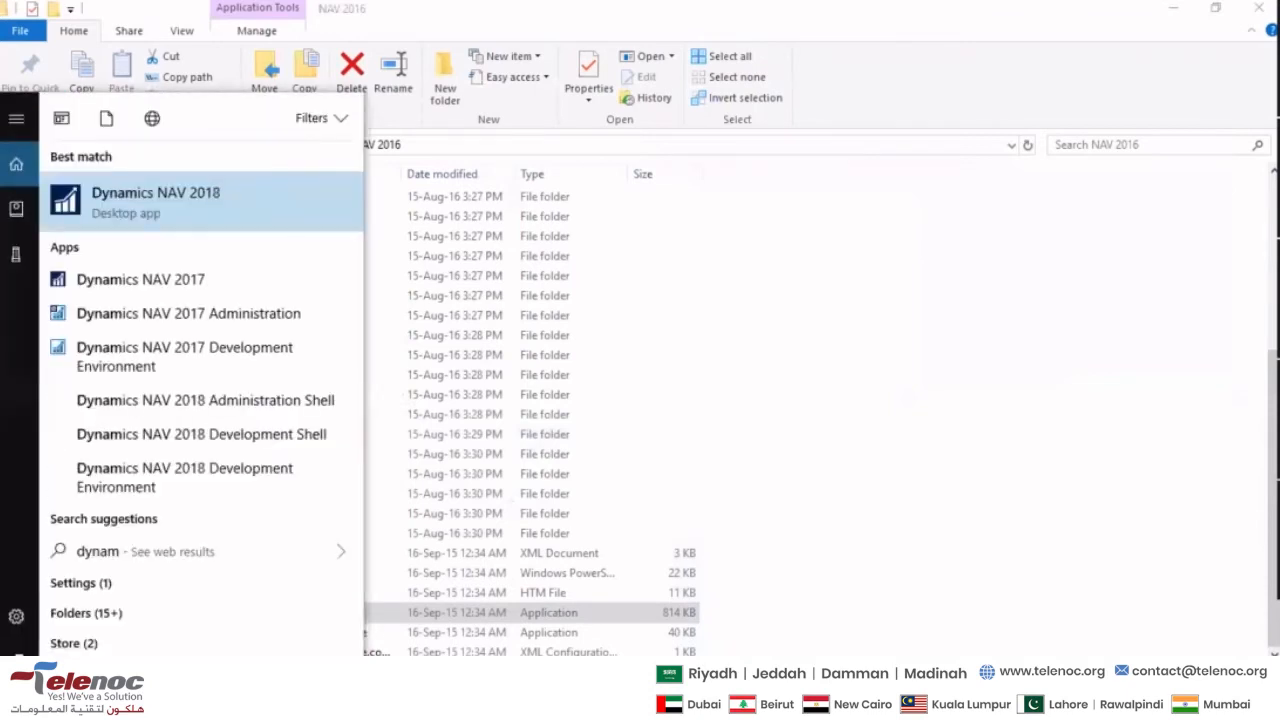
key(Return)
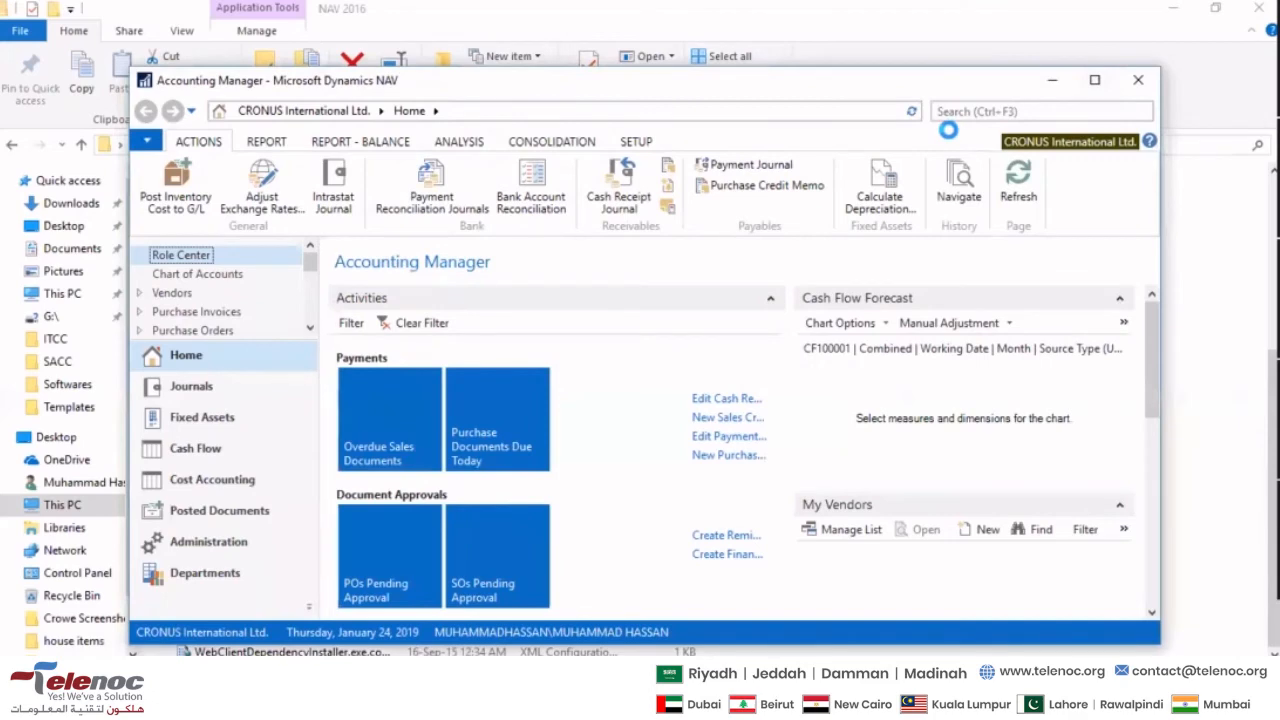
click(1094, 80)
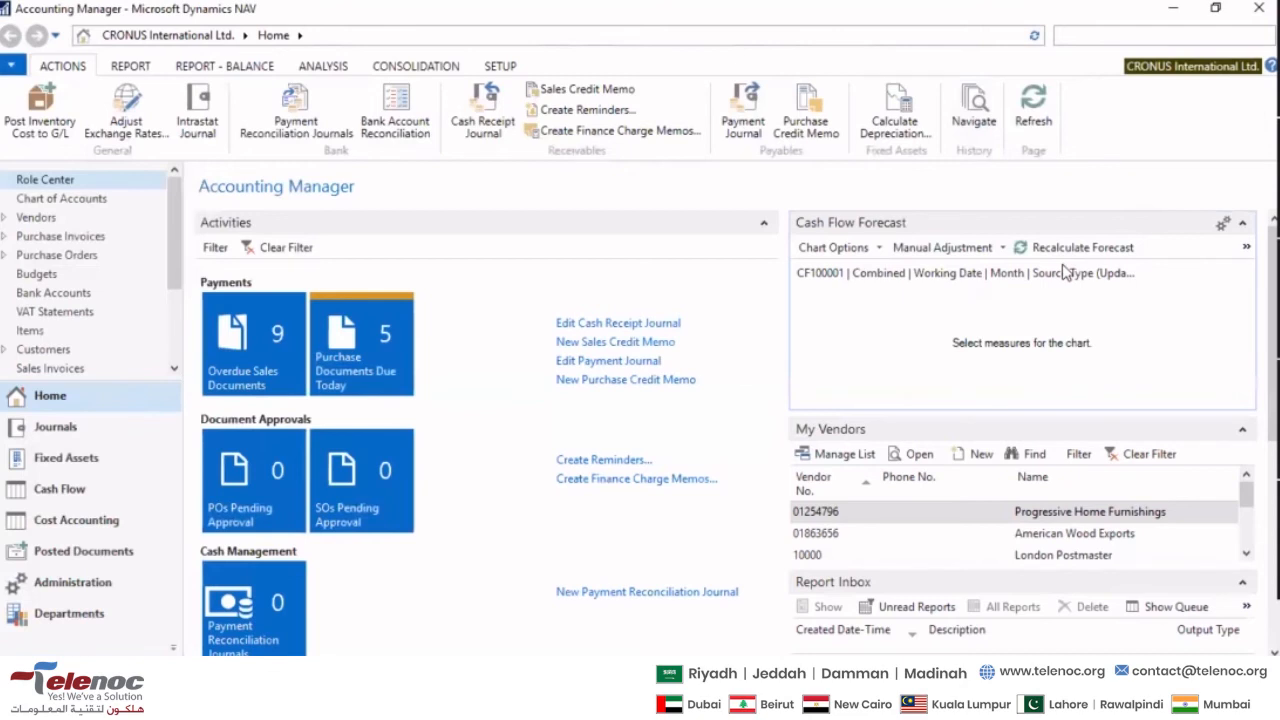
- Search for users and open the Users list under IT Administration
text(users)
key(Return)
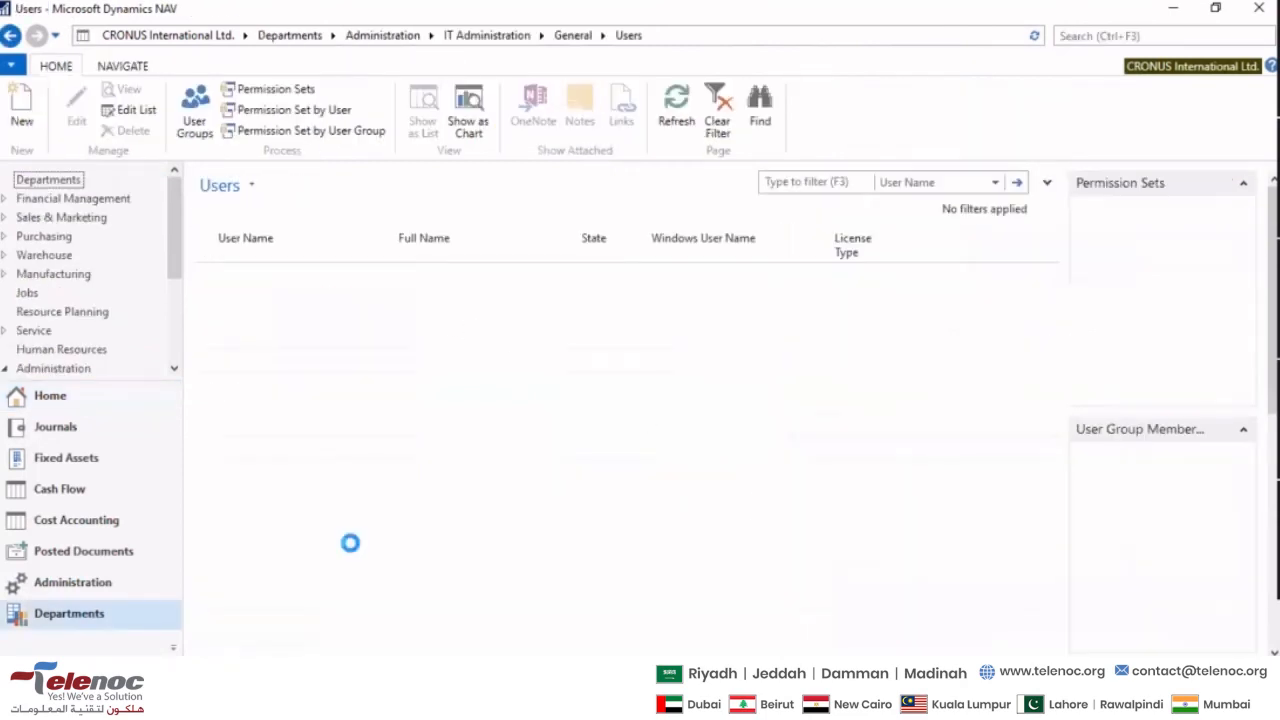
click(300, 310)
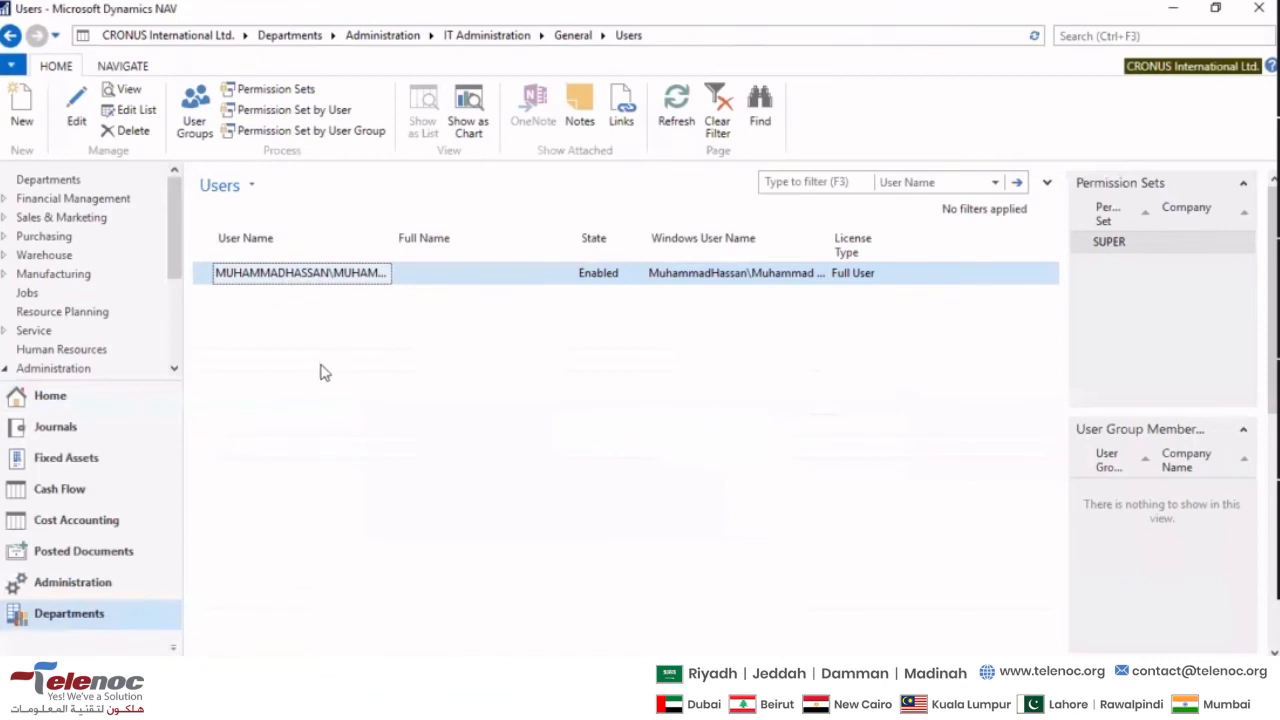
- Create a new user card and assign its Windows User Name by finding another person's Windows account on the local computer
click(24, 110)
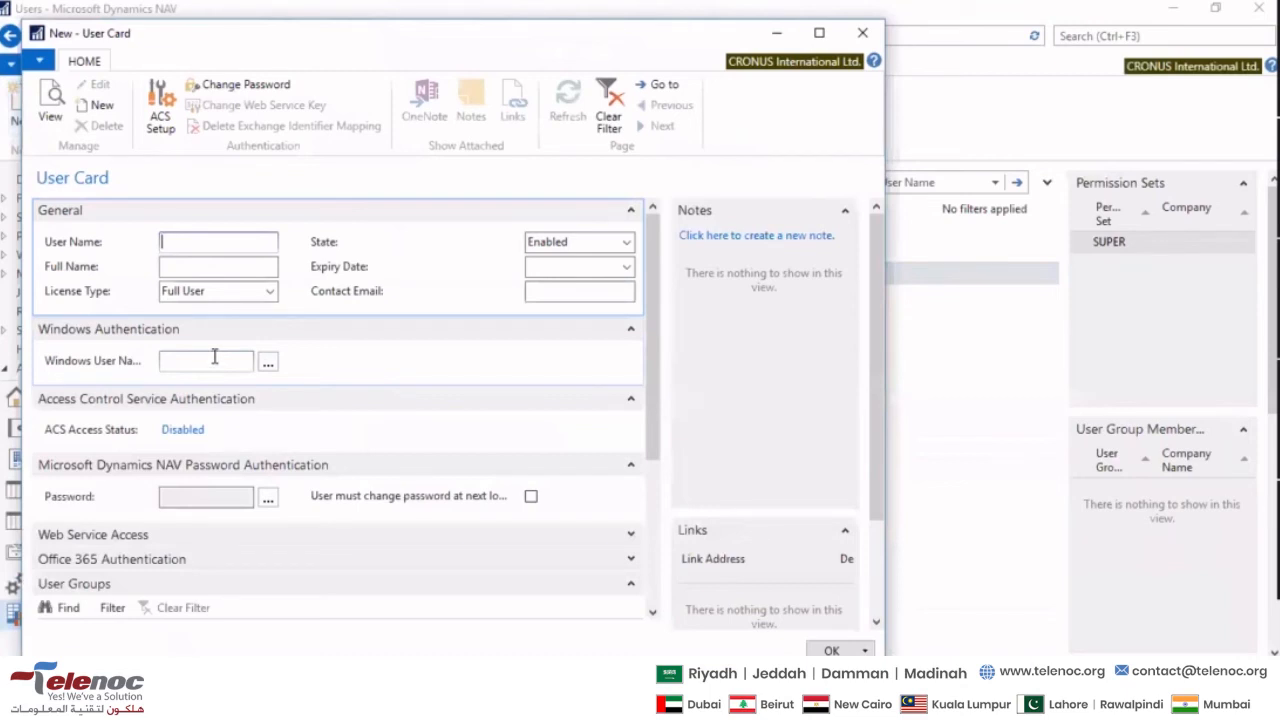
click(266, 362)
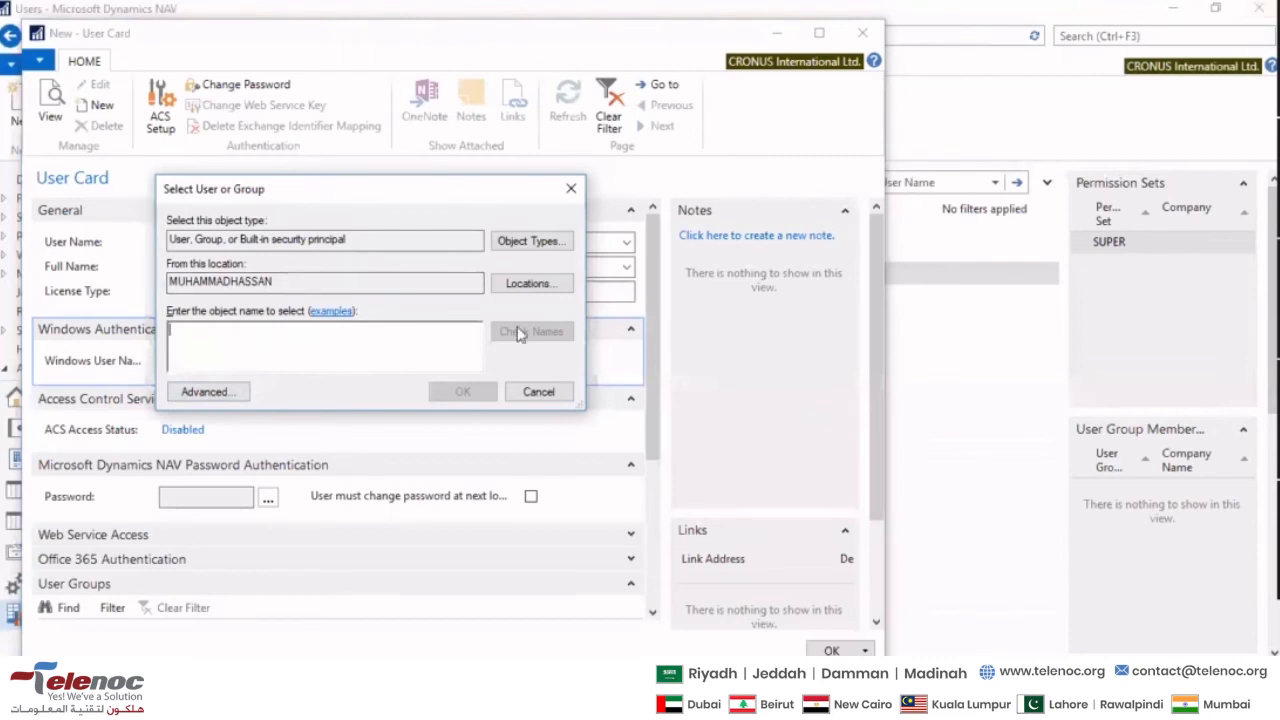
click(205, 391)
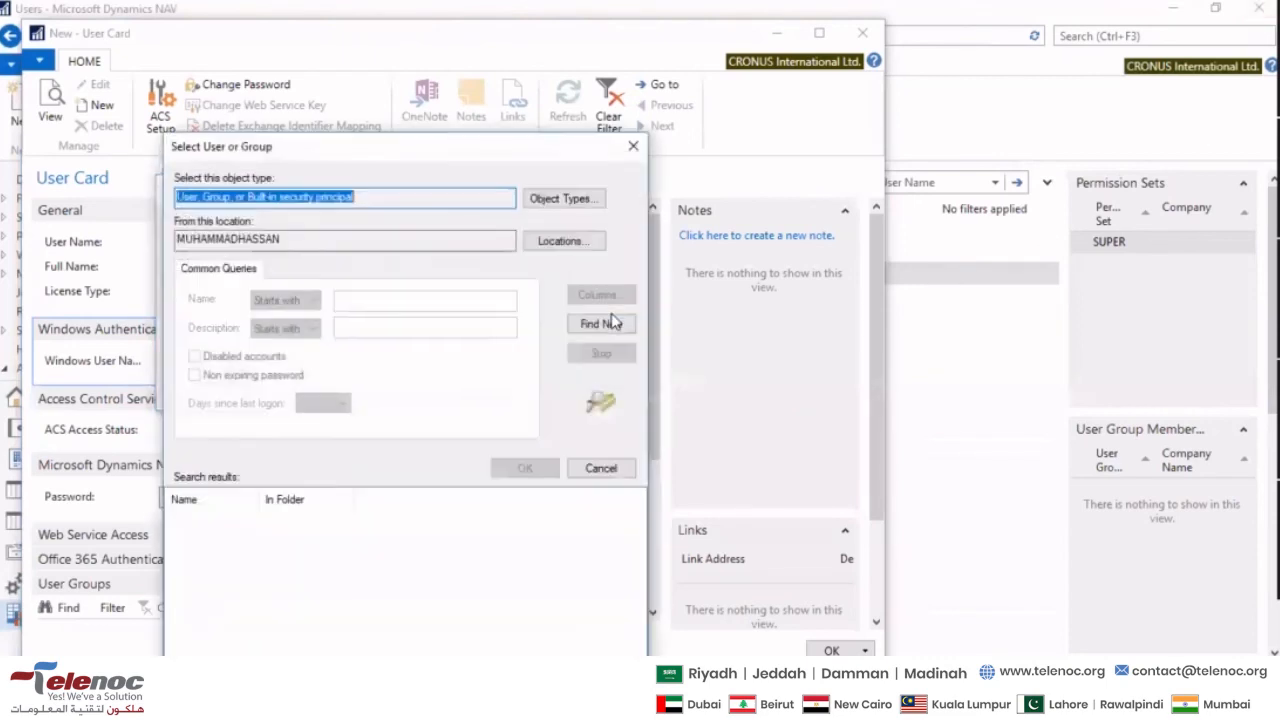
click(600, 323)
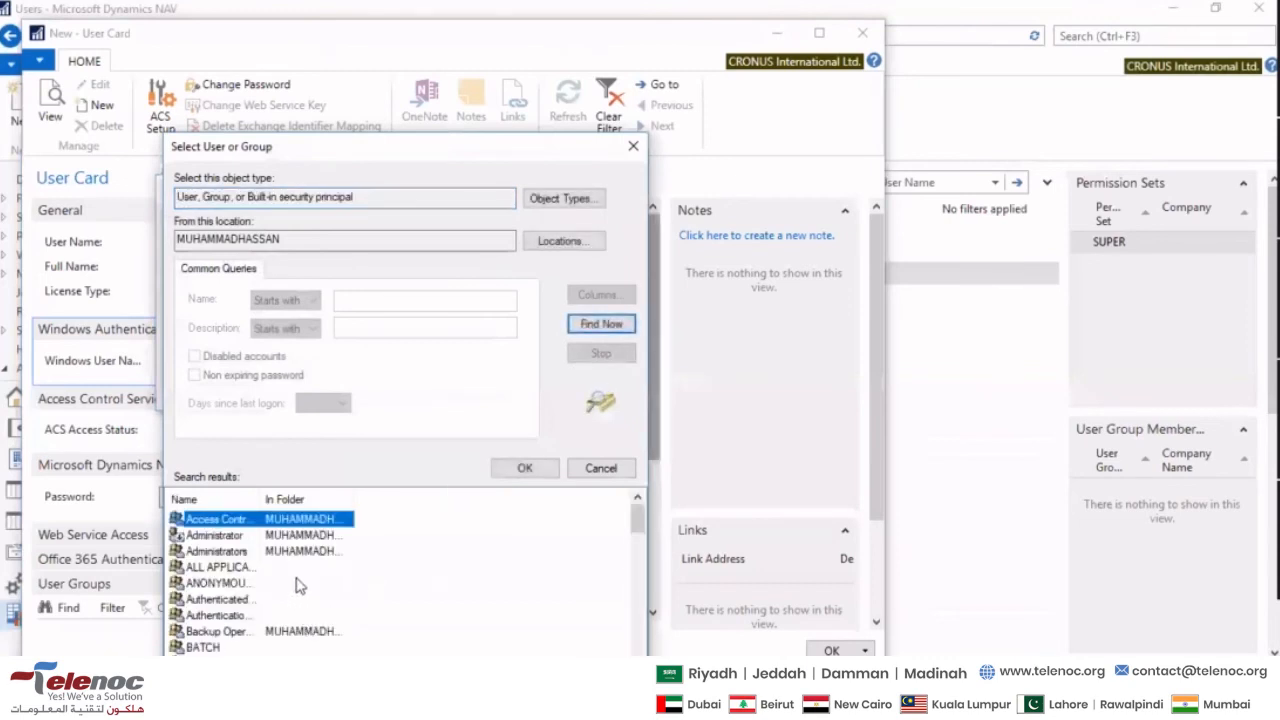
scroll(297, 585, down, 1)
scroll(297, 595, down, 1)
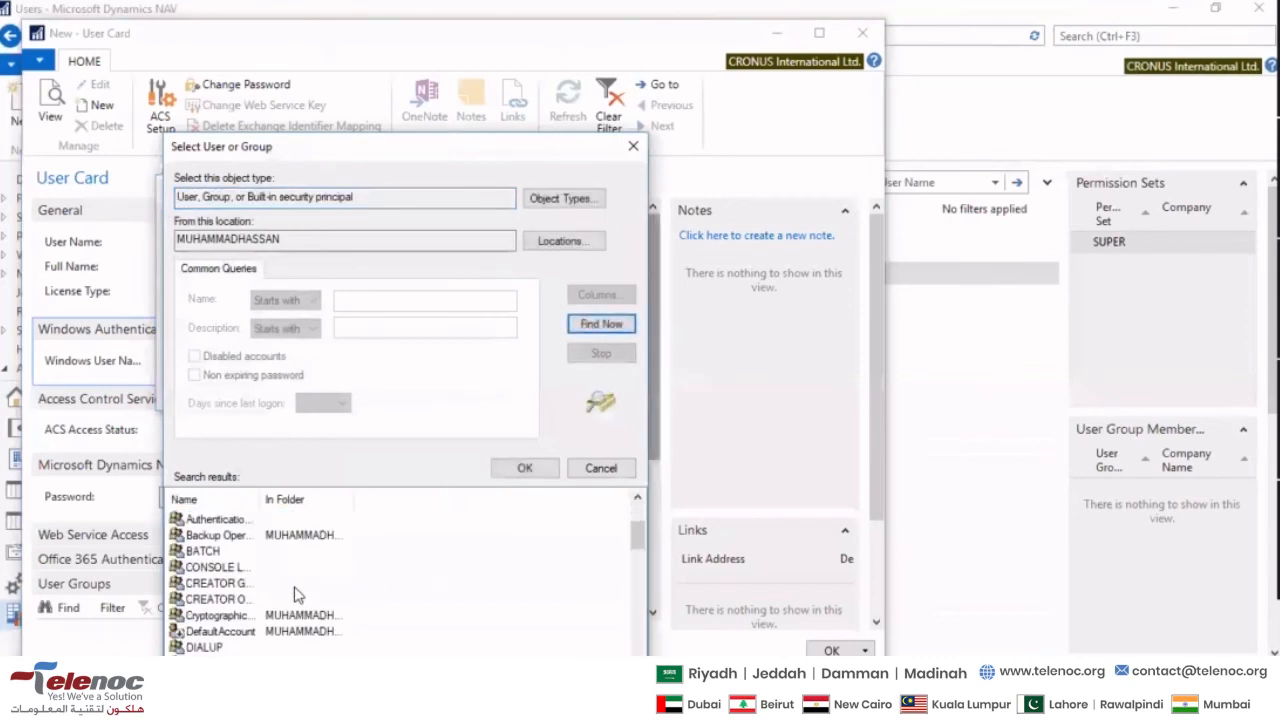
scroll(256, 640, down, 4)
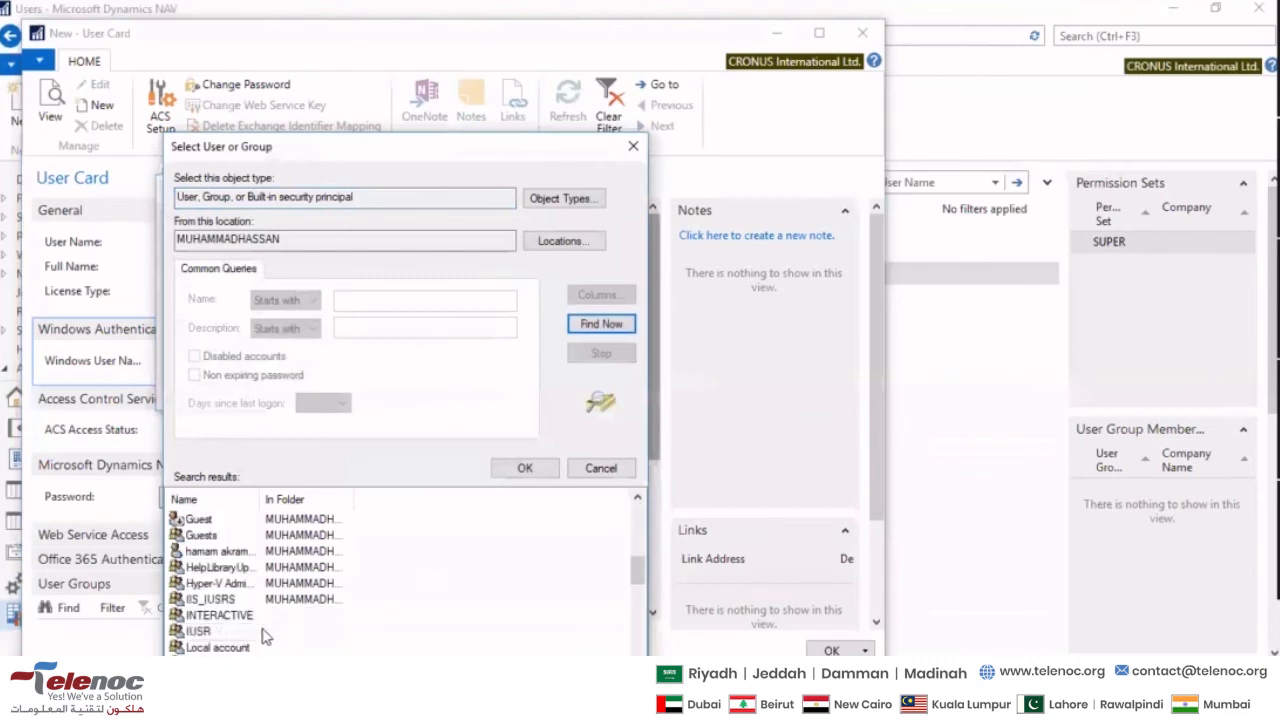
click(235, 553)
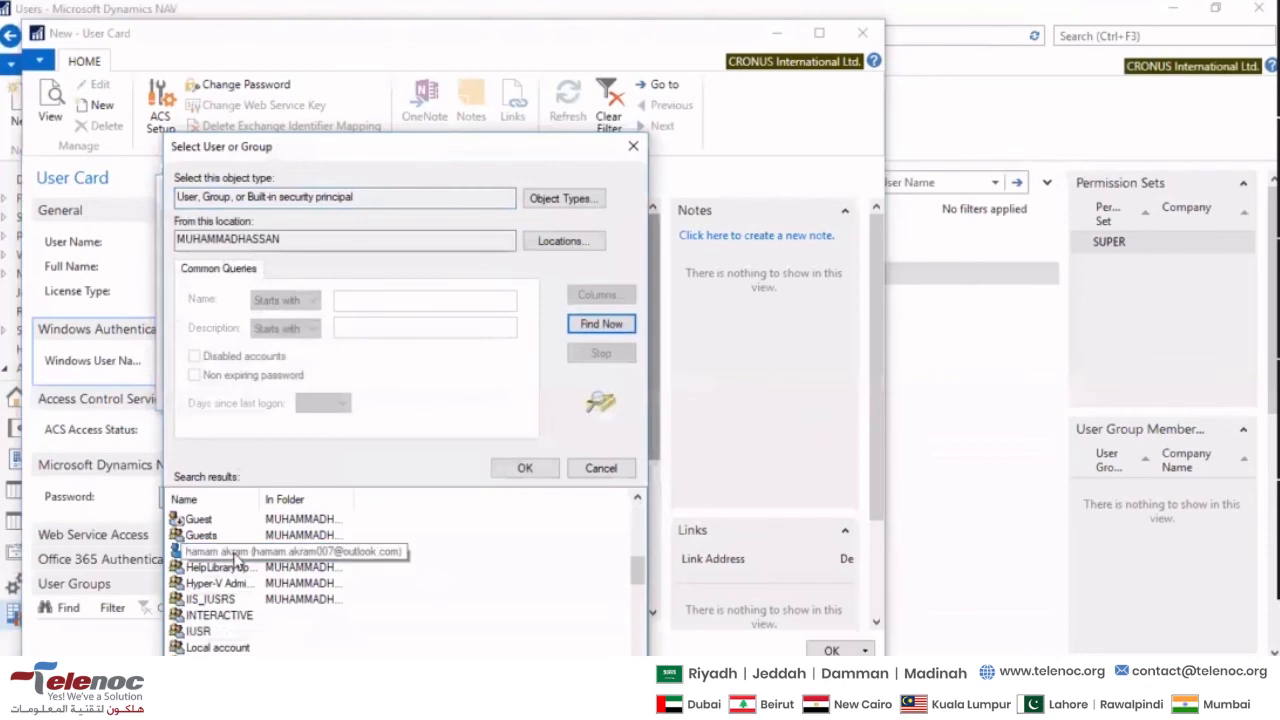
double_click(235, 553)
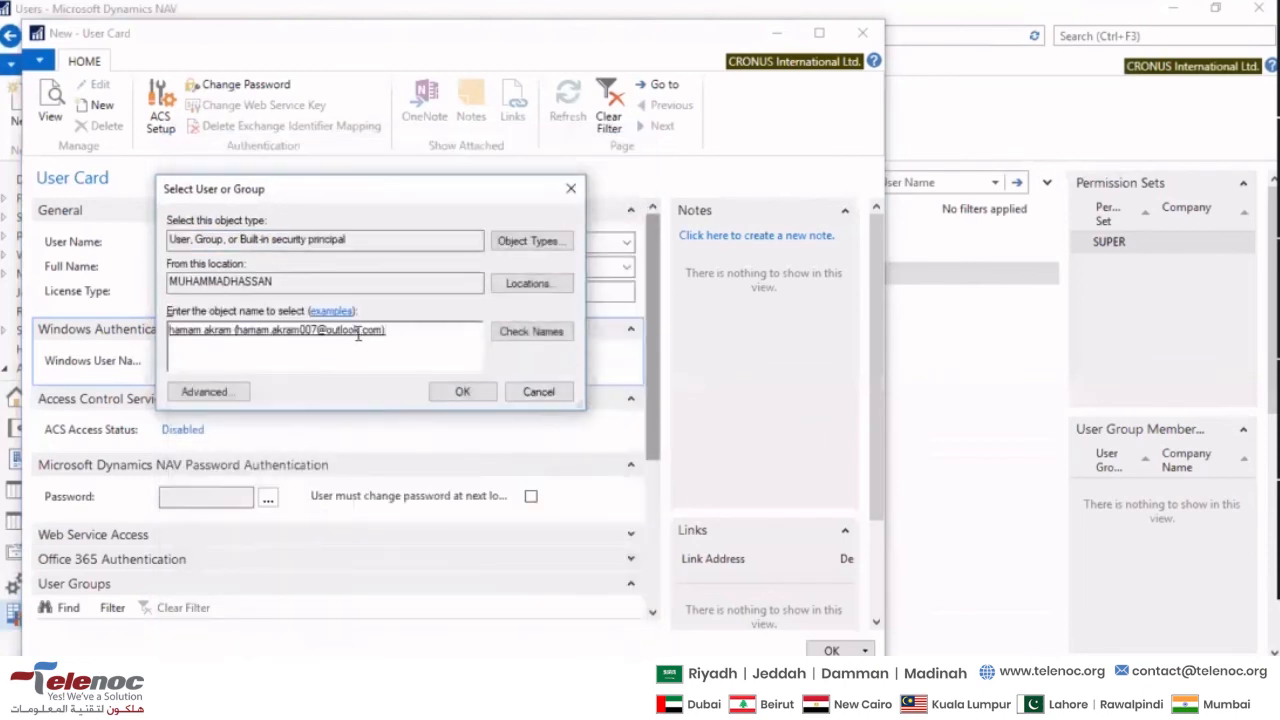
click(458, 392)
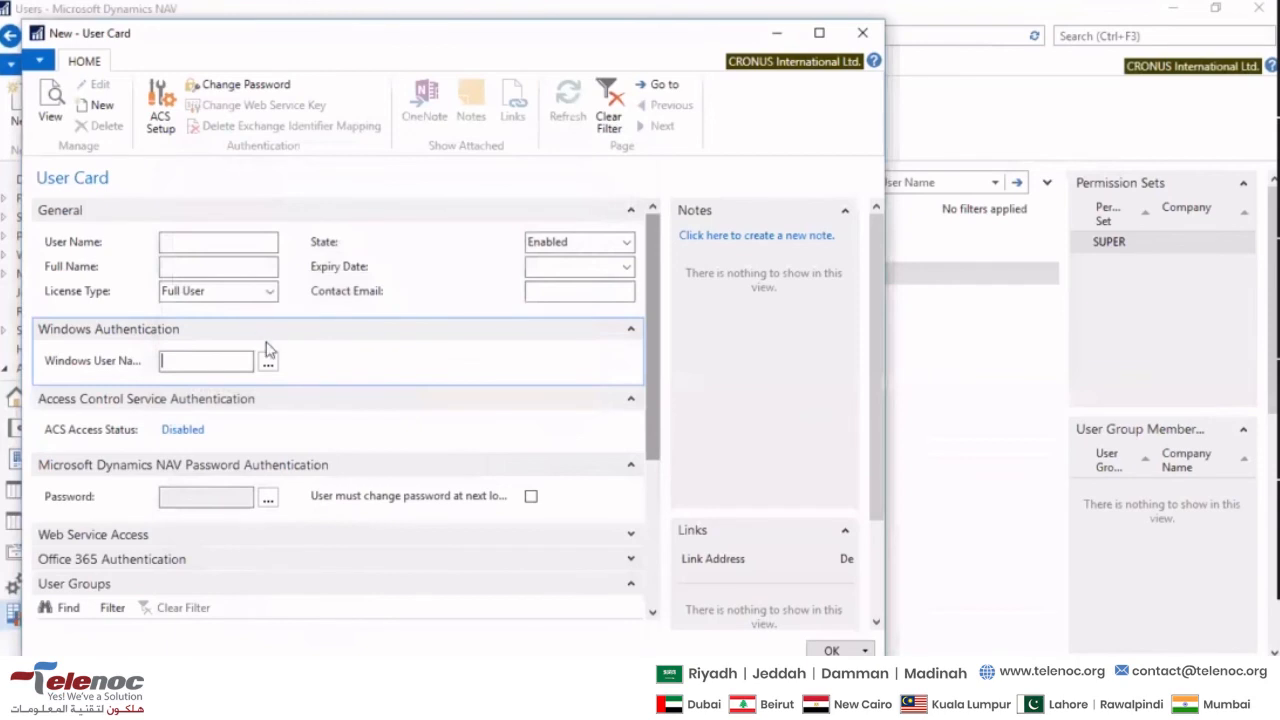
- Examine the full User Name value on the new user card, from the computer-name prefix to the account name
click(214, 249)
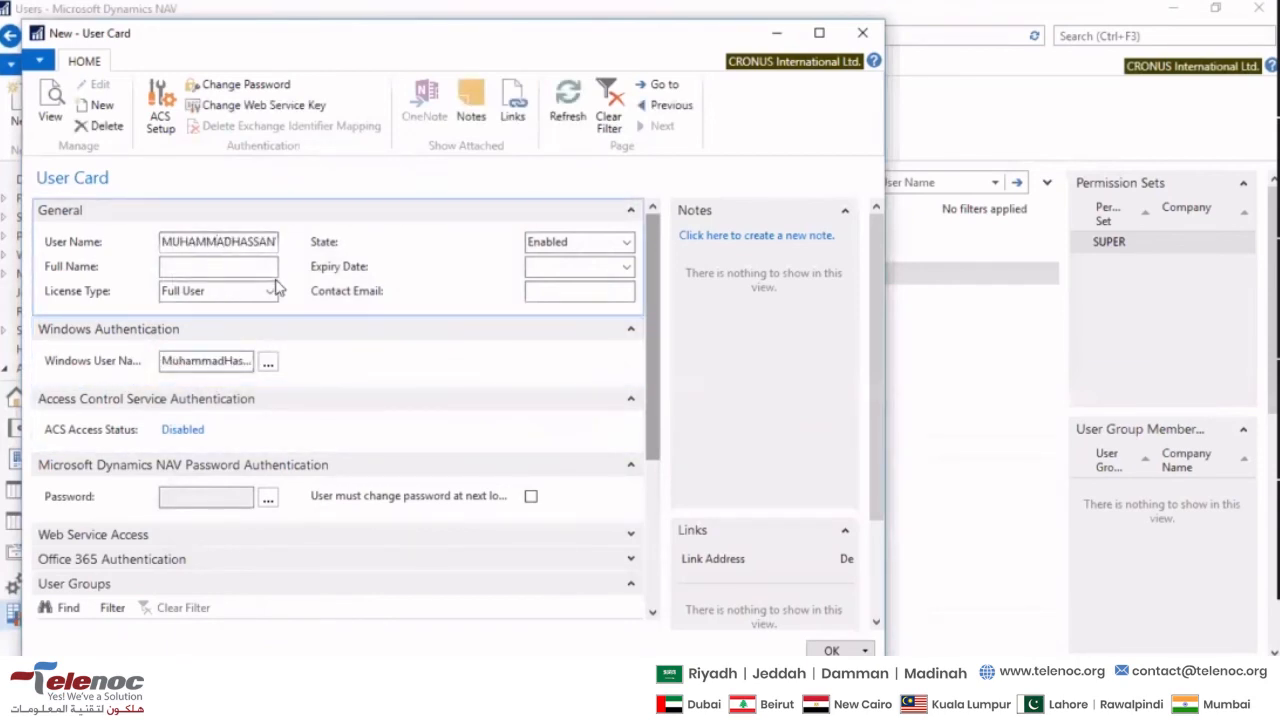
key(Left)
key(Left)
key(Left)
key(Left)
key(Left)
key(Left)
key(Right)
key(Right)
key(Right)
key(Right)
key(Right)
key(Right)
key(Right)
key(Right)
key(Right)
key(Right)
key(Right)
key(Right)
key(Right)
key(Right)
key(Right)
key(Right)
key(Right)
key(Right)
key(Right)
key(Tab)
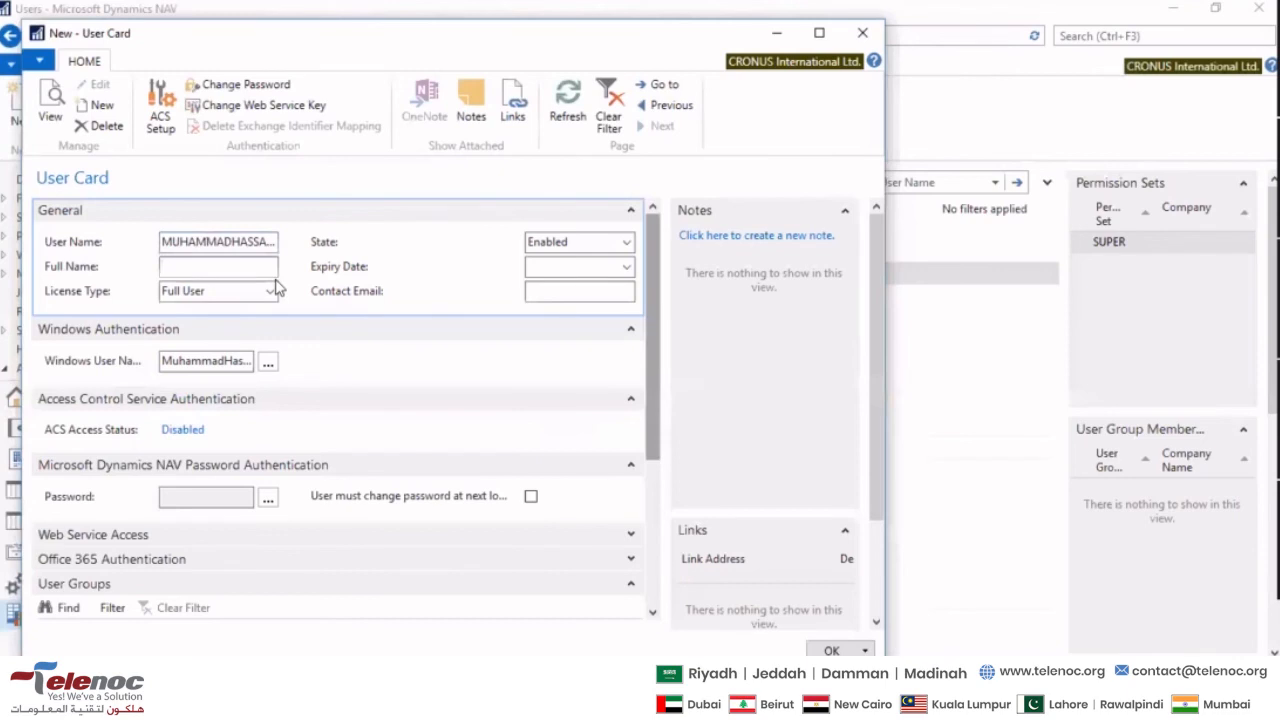
key(shift+Tab)
key(End)
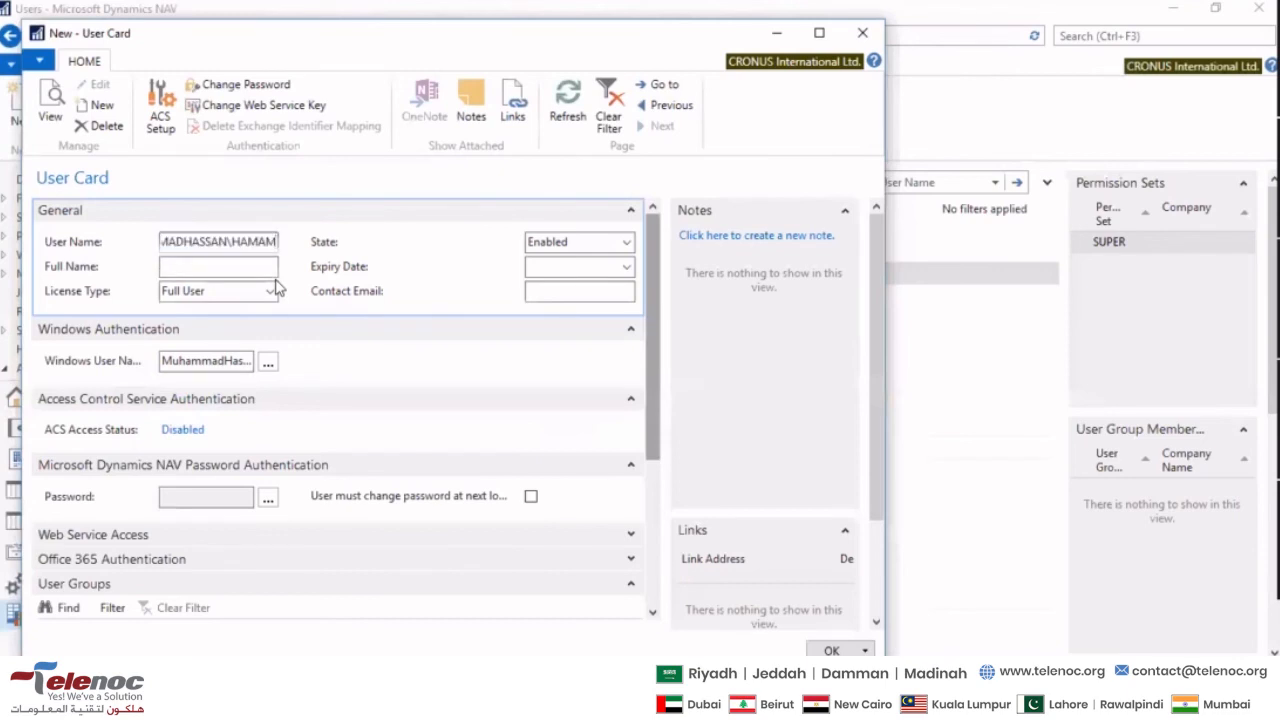
key(Tab)
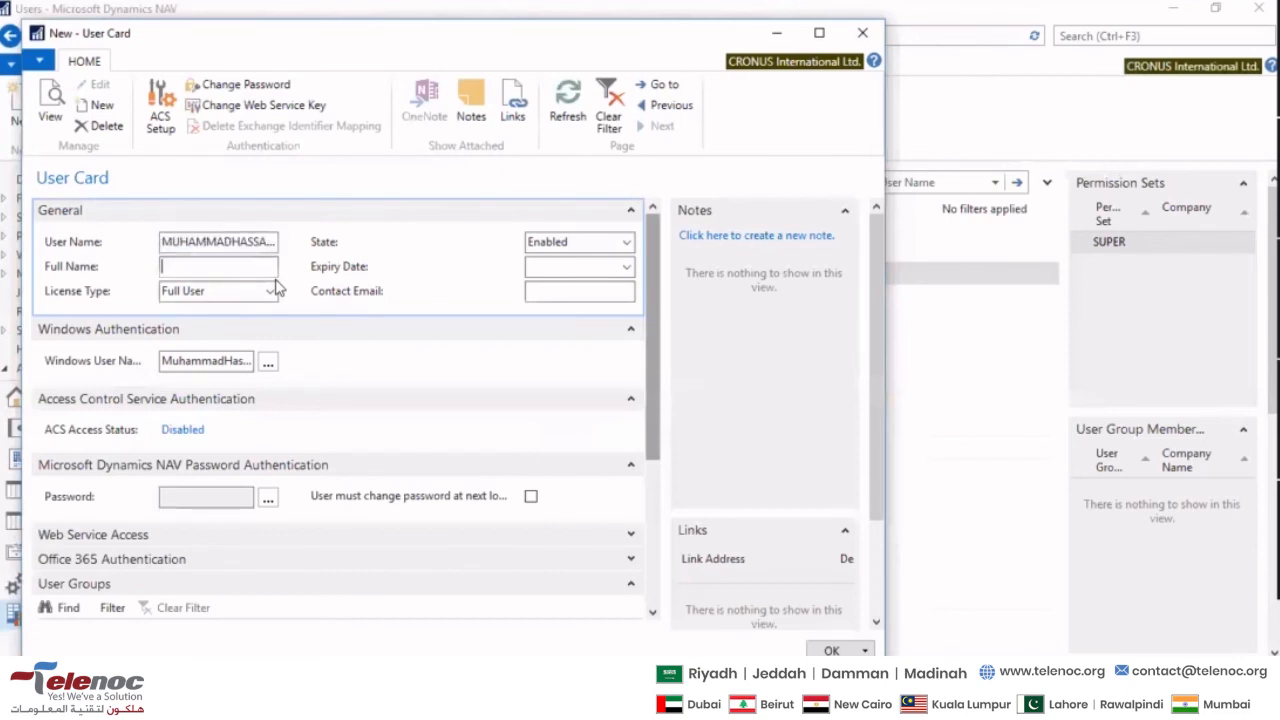
key(shift+Tab)
key(End)
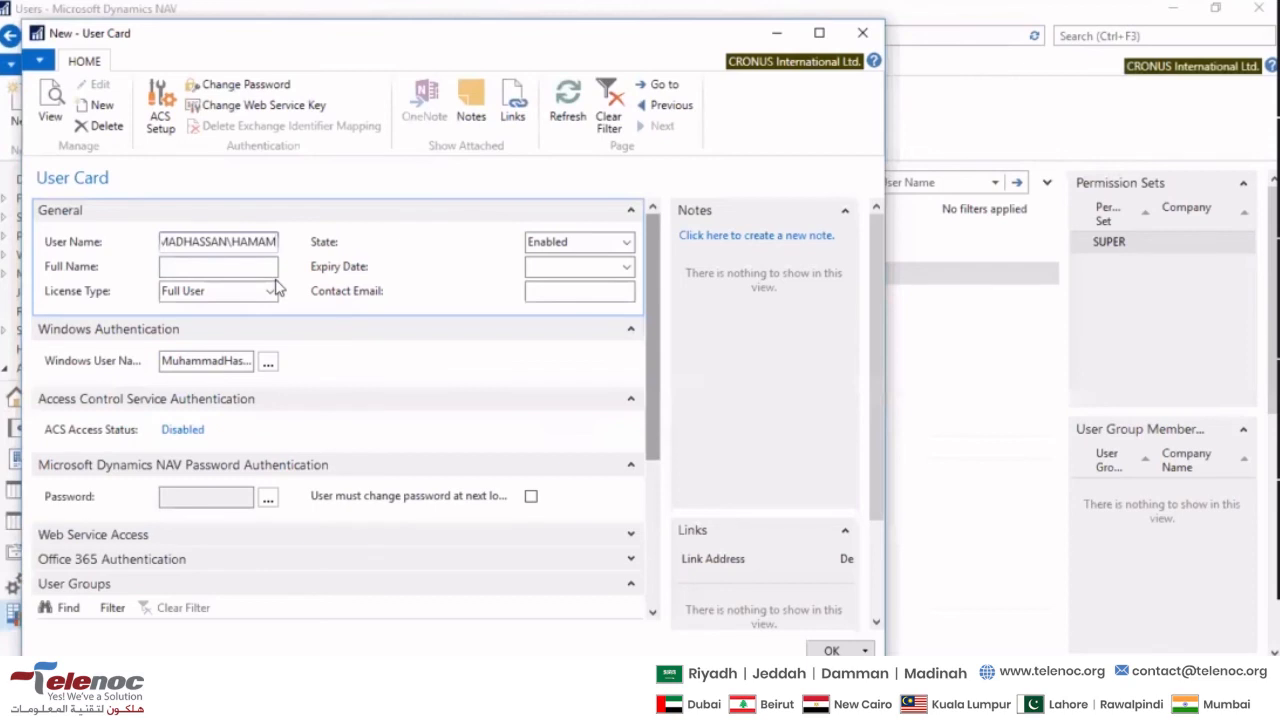
key(shift+Left)
key(shift+Left)
key(shift+Left)
key(shift+Left)
key(shift+Left)
key(Left)
key(Left)
key(Home)
key(End)
key(shift+Left)
key(shift+Left)
key(shift+Left)
key(shift+Left)
key(shift+Left)
key(Tab)
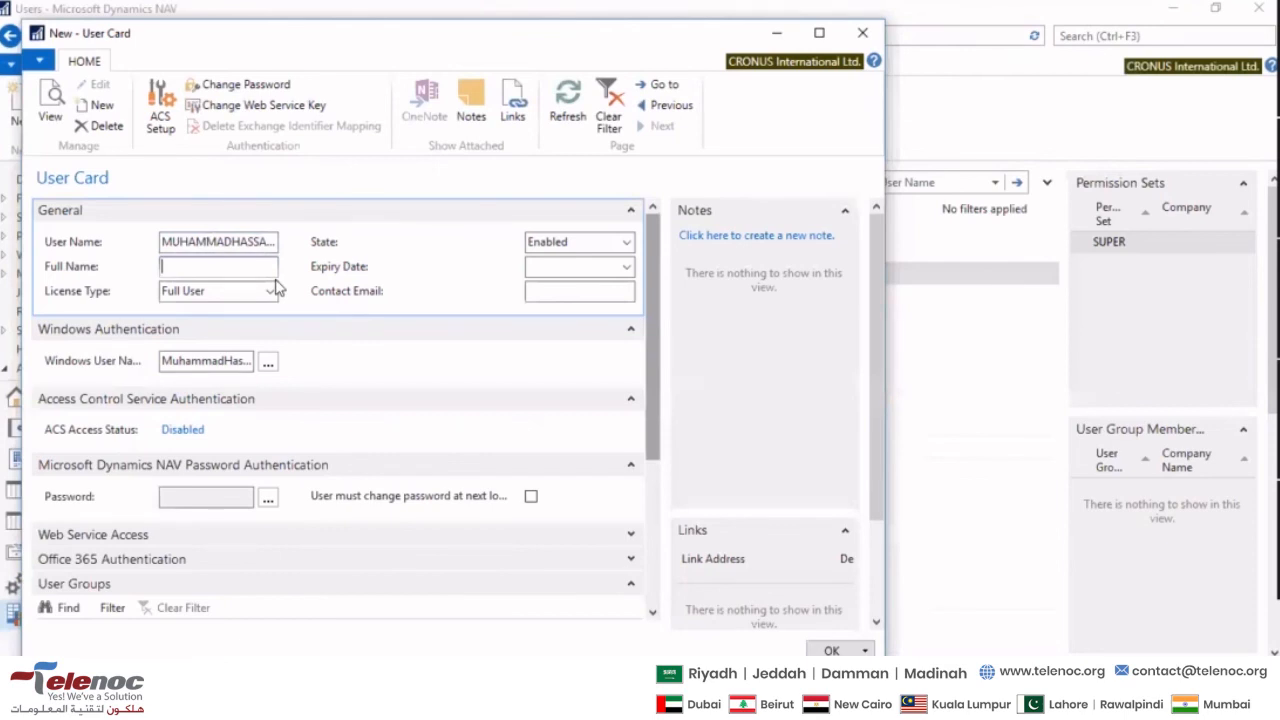
key(shift+Tab)
- Review the user card's remaining General fields, its authentication sections and the User Groups section
key(Tab)
key(Tab)
key(Tab)
key(Tab)
key(Tab)
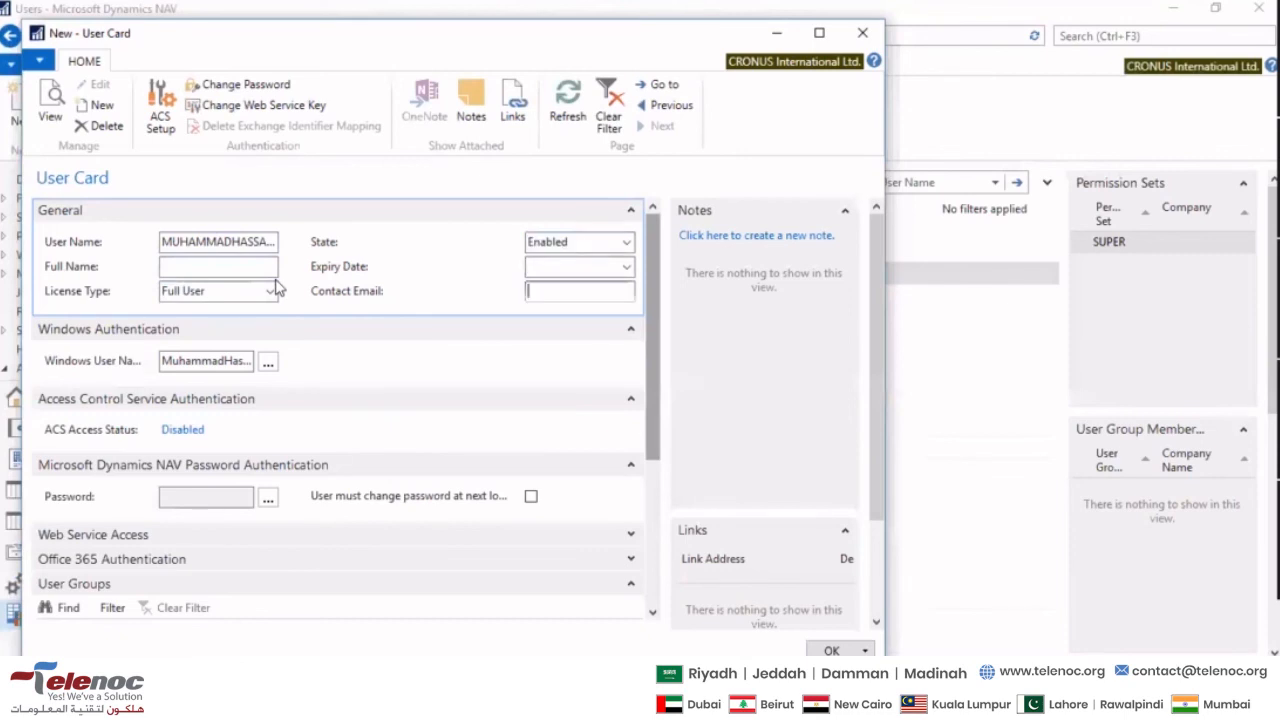
key(Tab)
key(Tab)
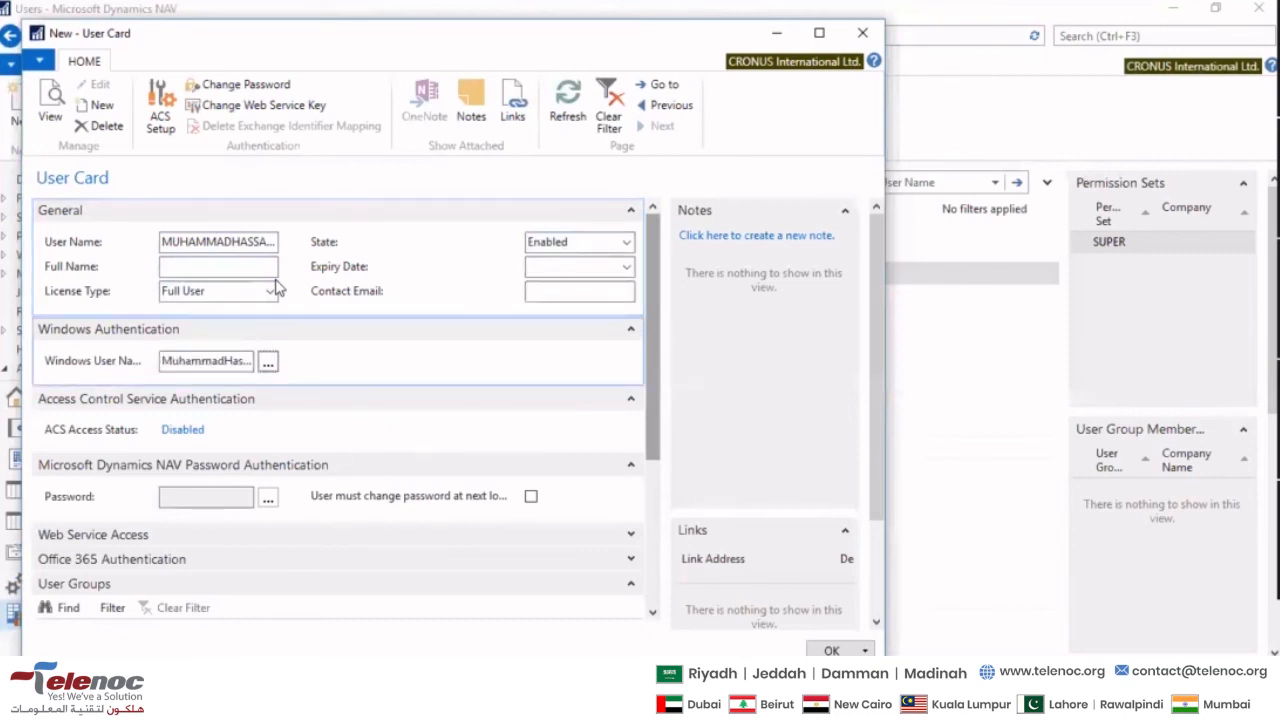
key(Tab)
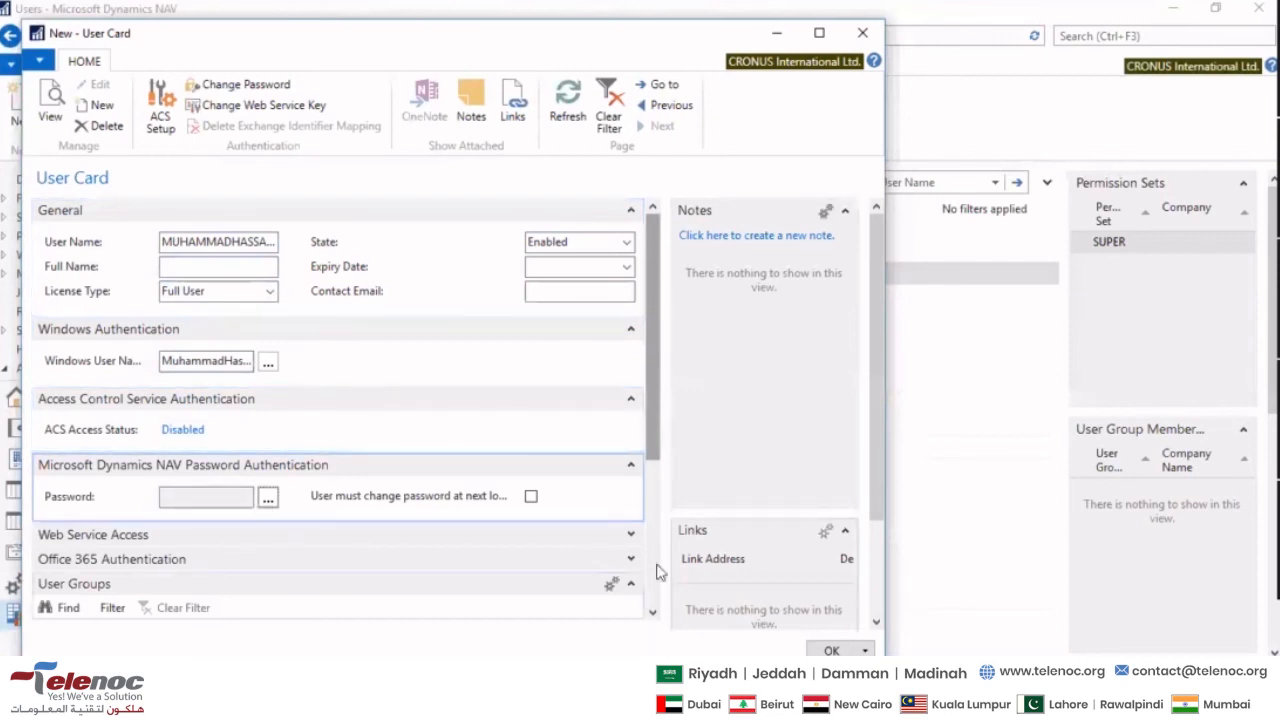
scroll(645, 556, down, 3)
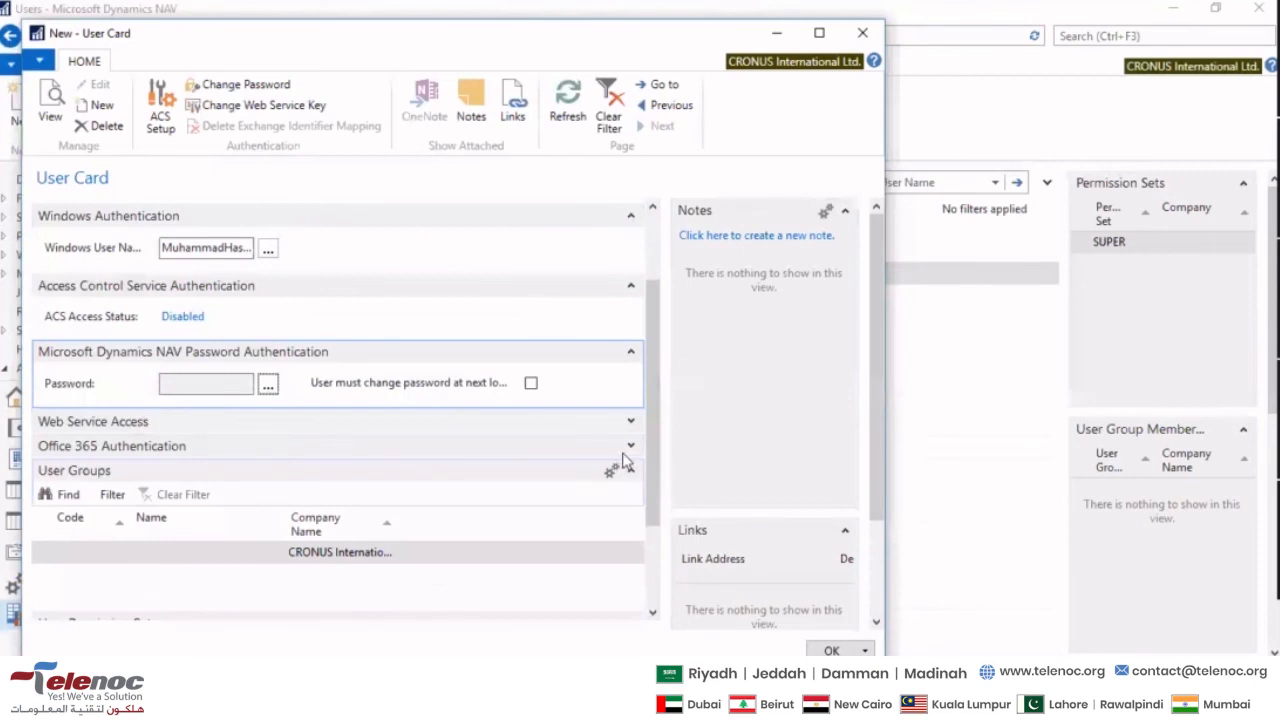
scroll(628, 460, up, 3)
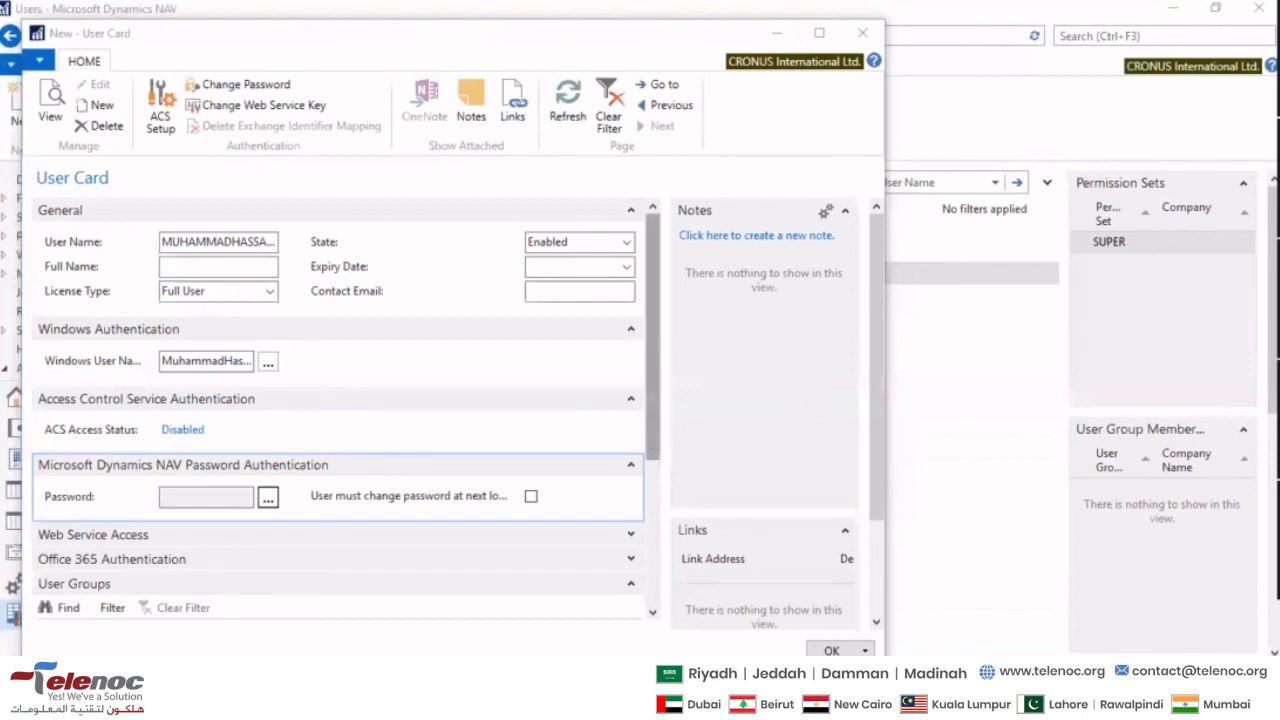
- List the local computer's Windows accounts from the Windows User Name lookup, browse them and close the lookup without selecting one
click(150, 366)
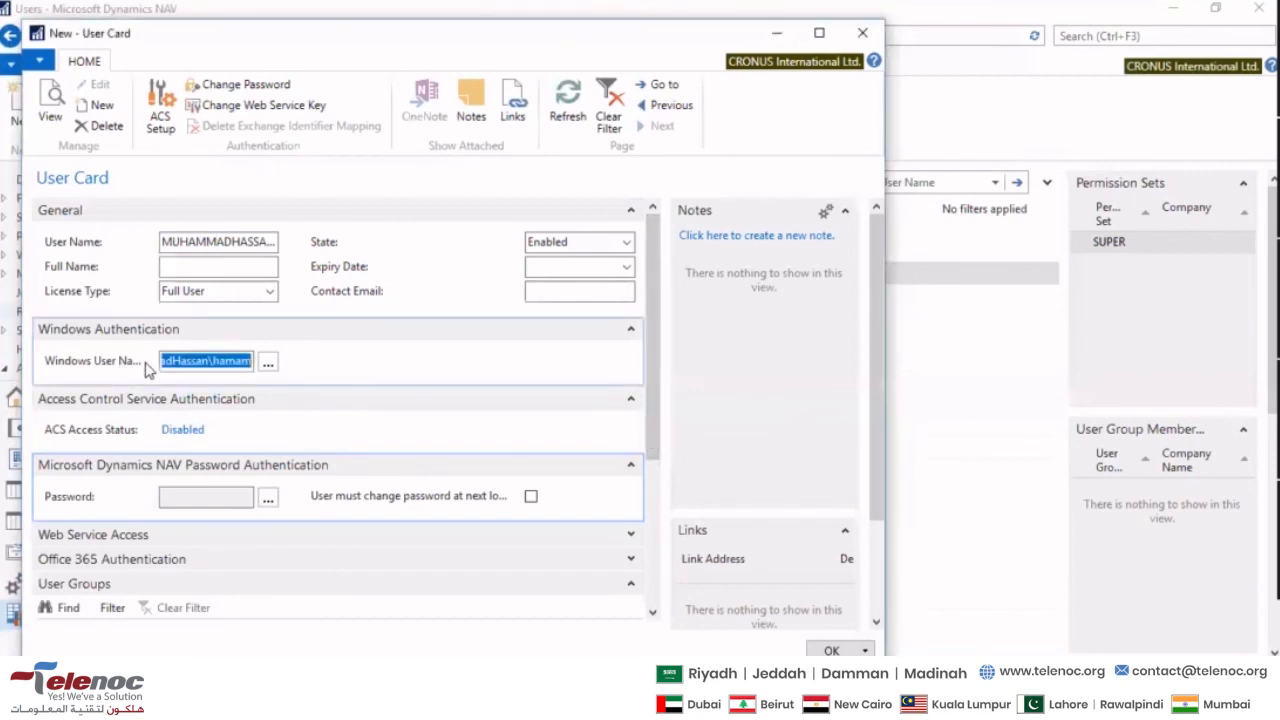
click(268, 364)
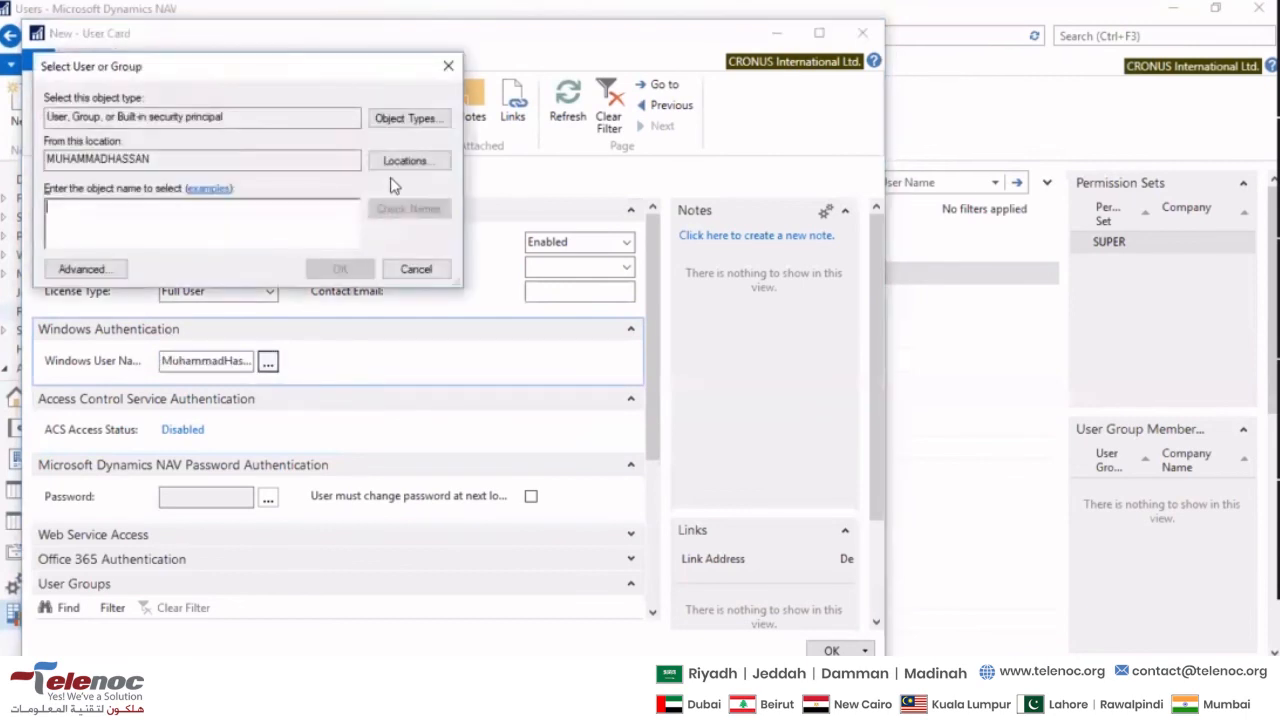
click(100, 269)
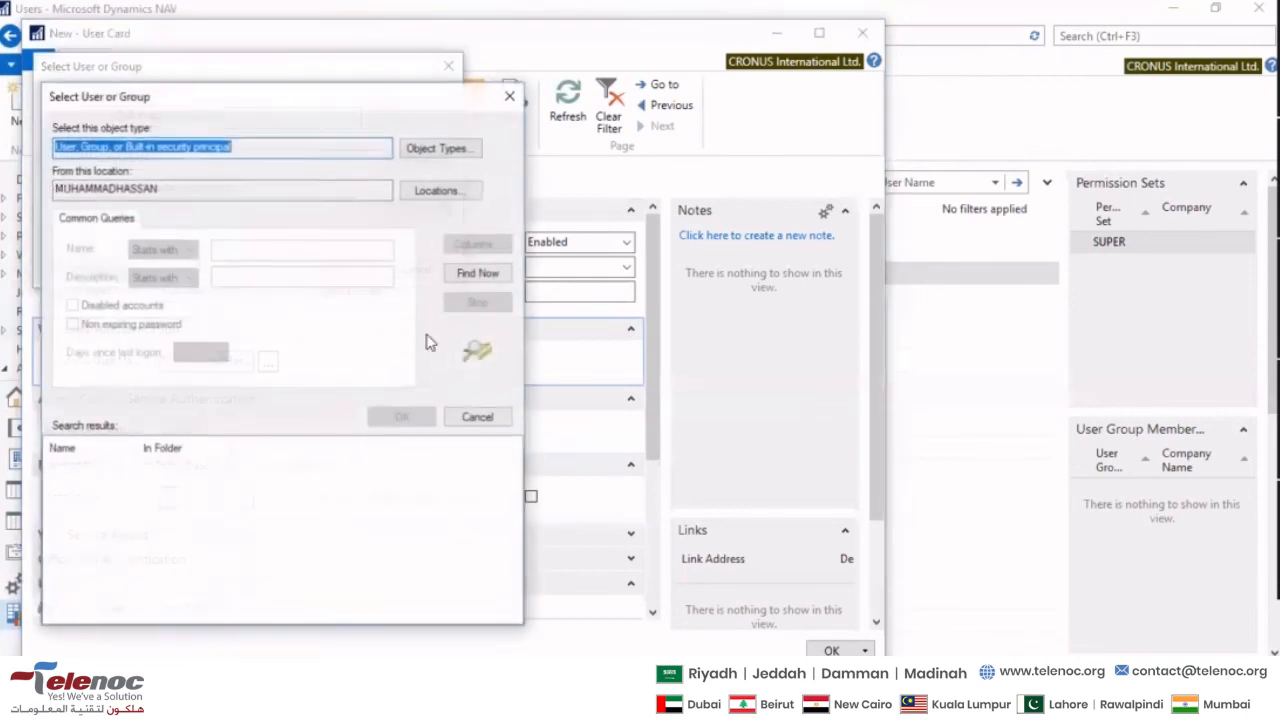
click(462, 274)
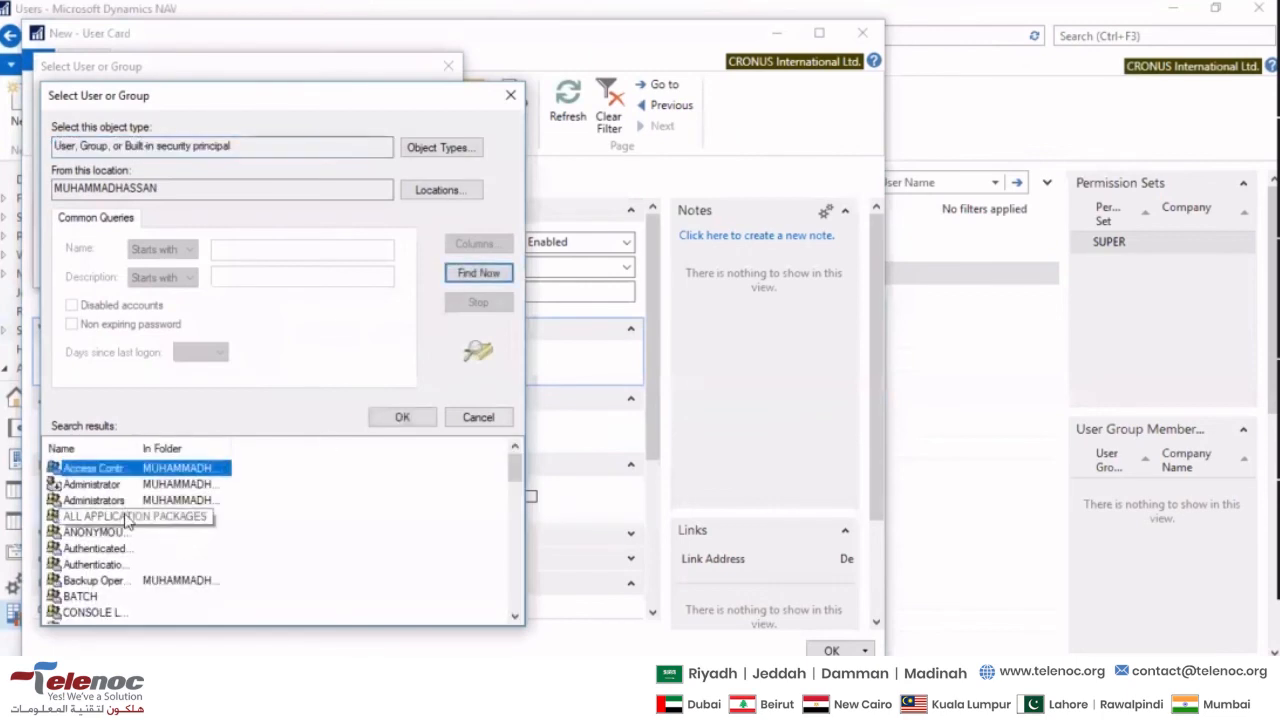
scroll(124, 510, down, 6)
scroll(127, 537, up, 6)
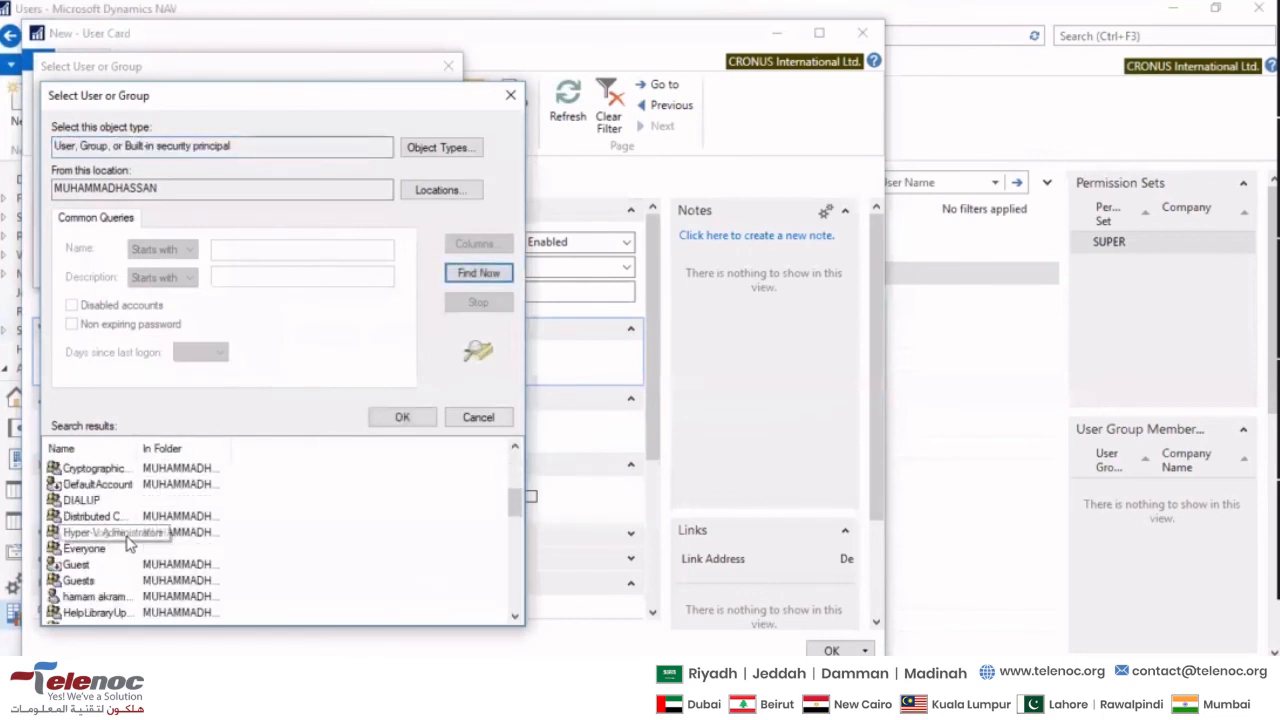
key(Escape)
click(345, 270)
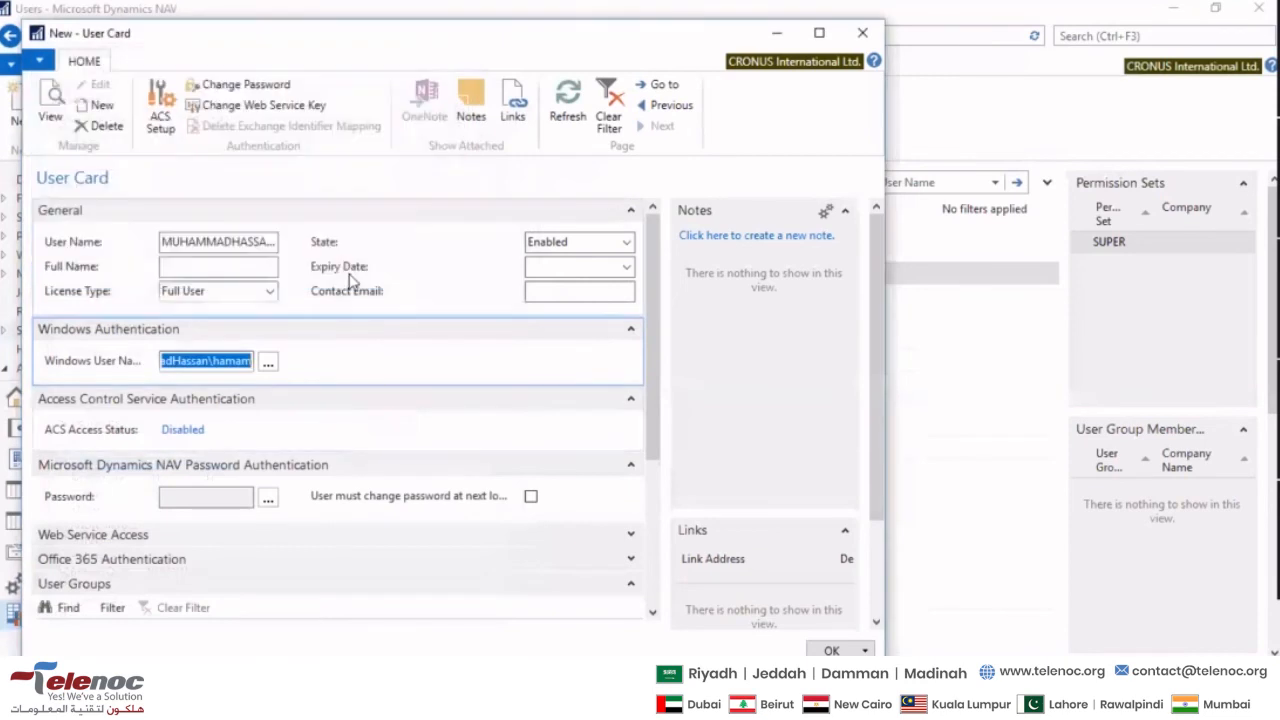
click(232, 490)
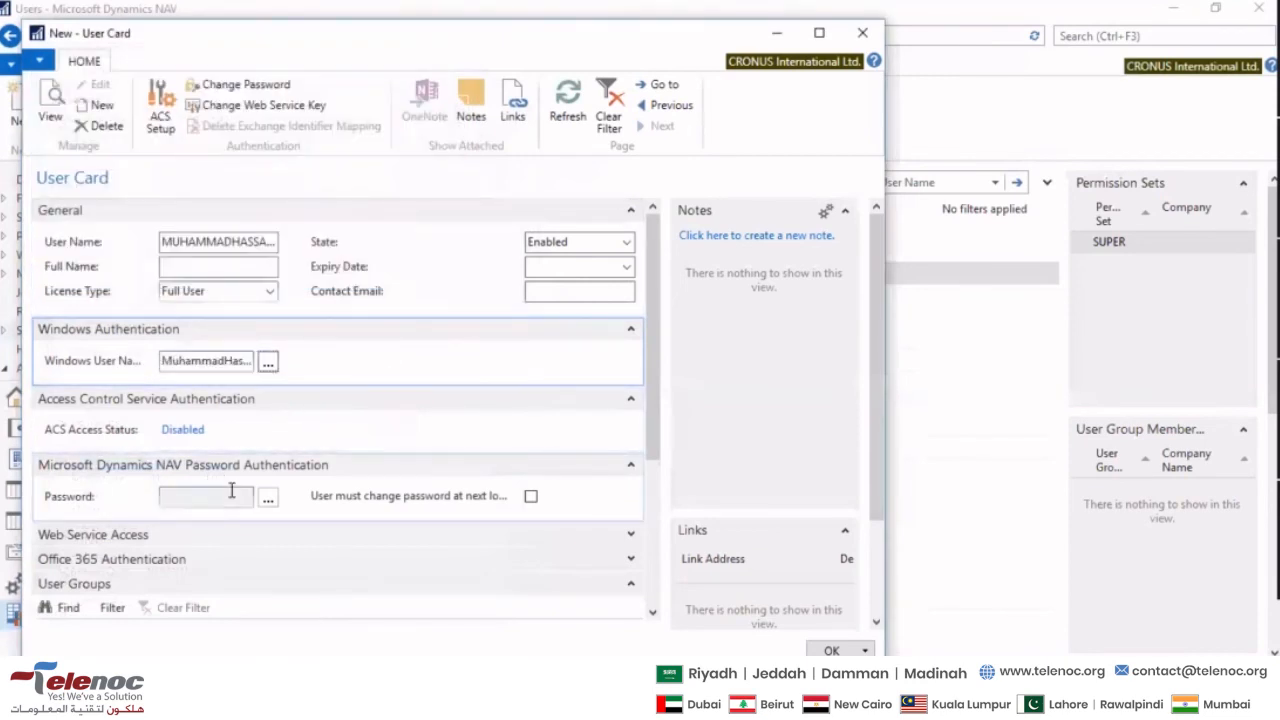
key(Tab)
key(Tab)
key(Tab)
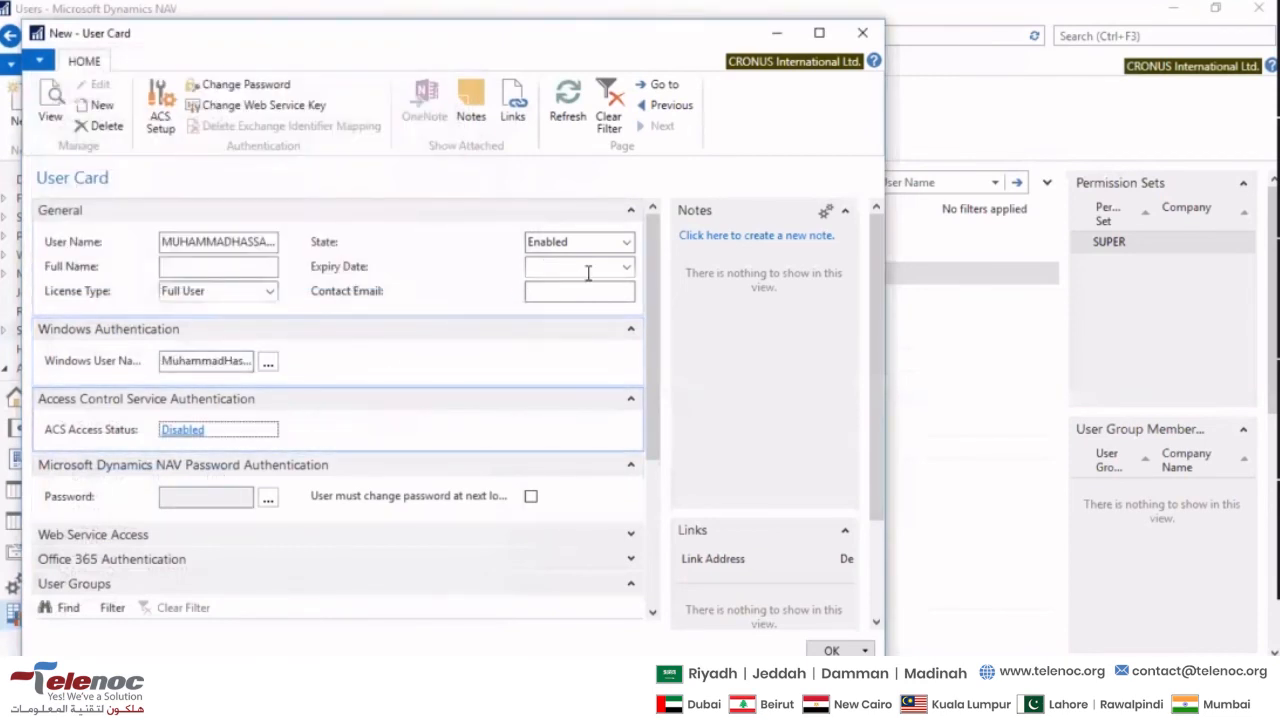
click(571, 289)
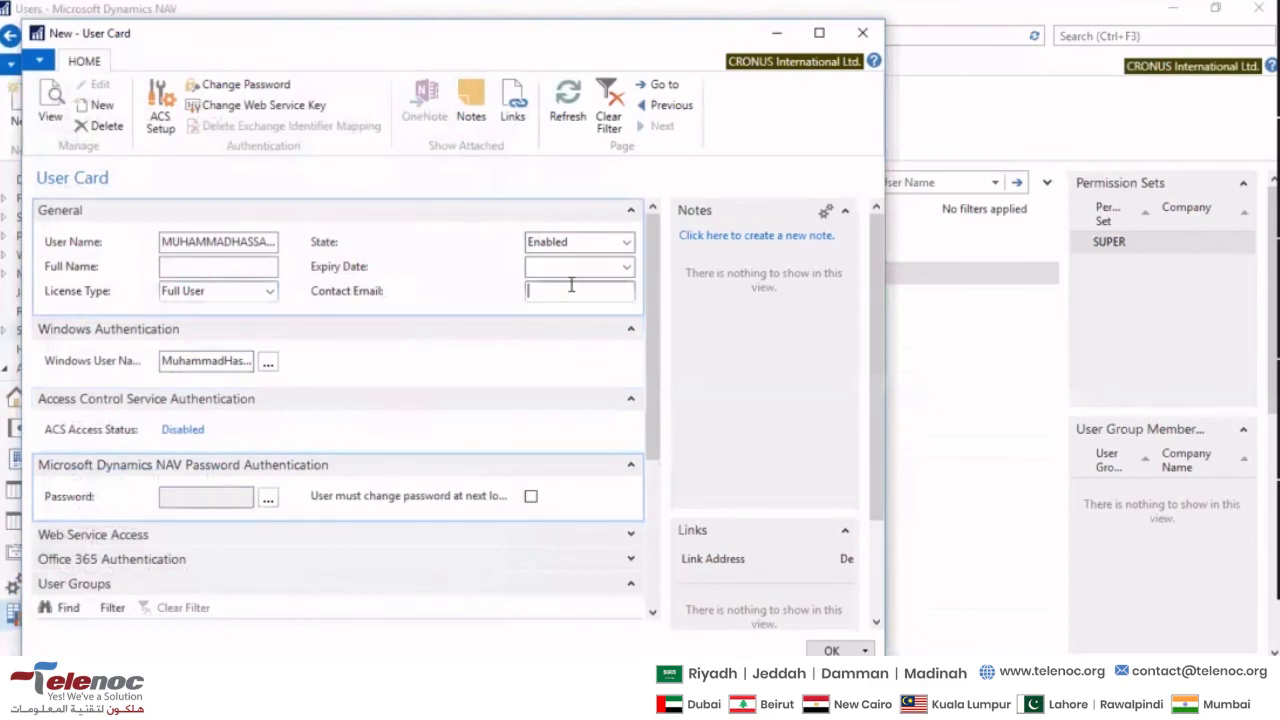
click(570, 271)
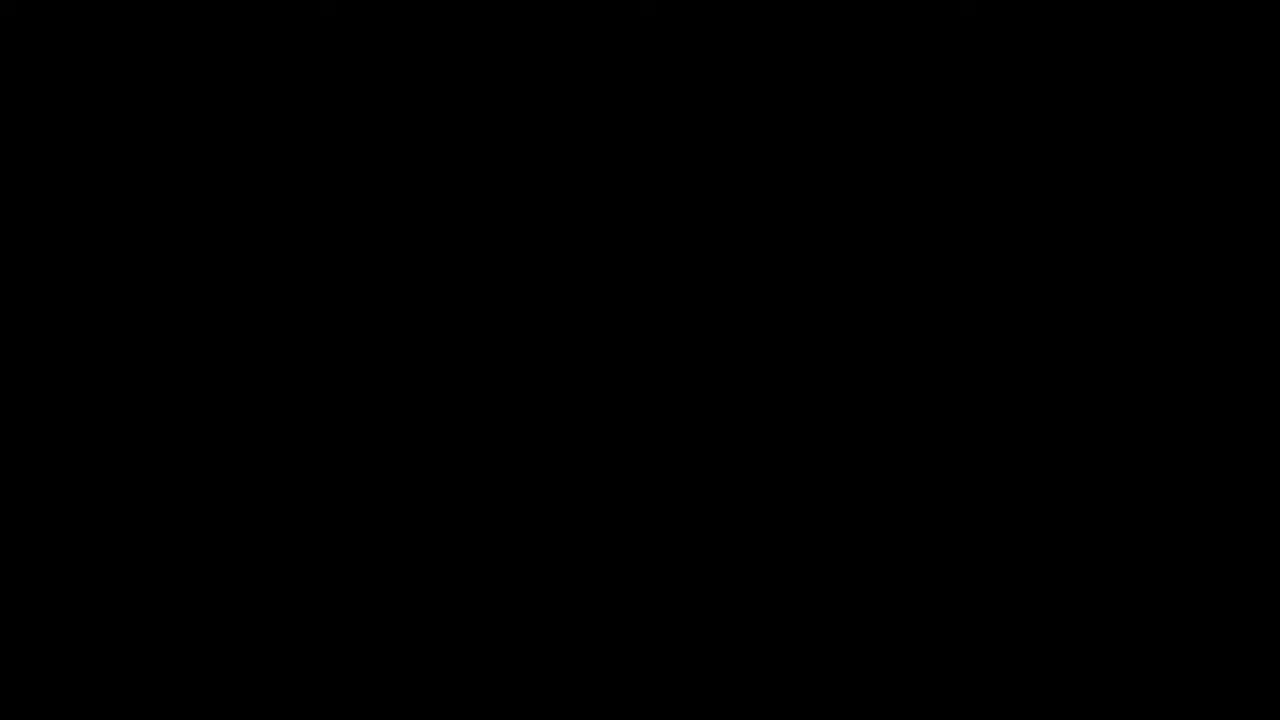